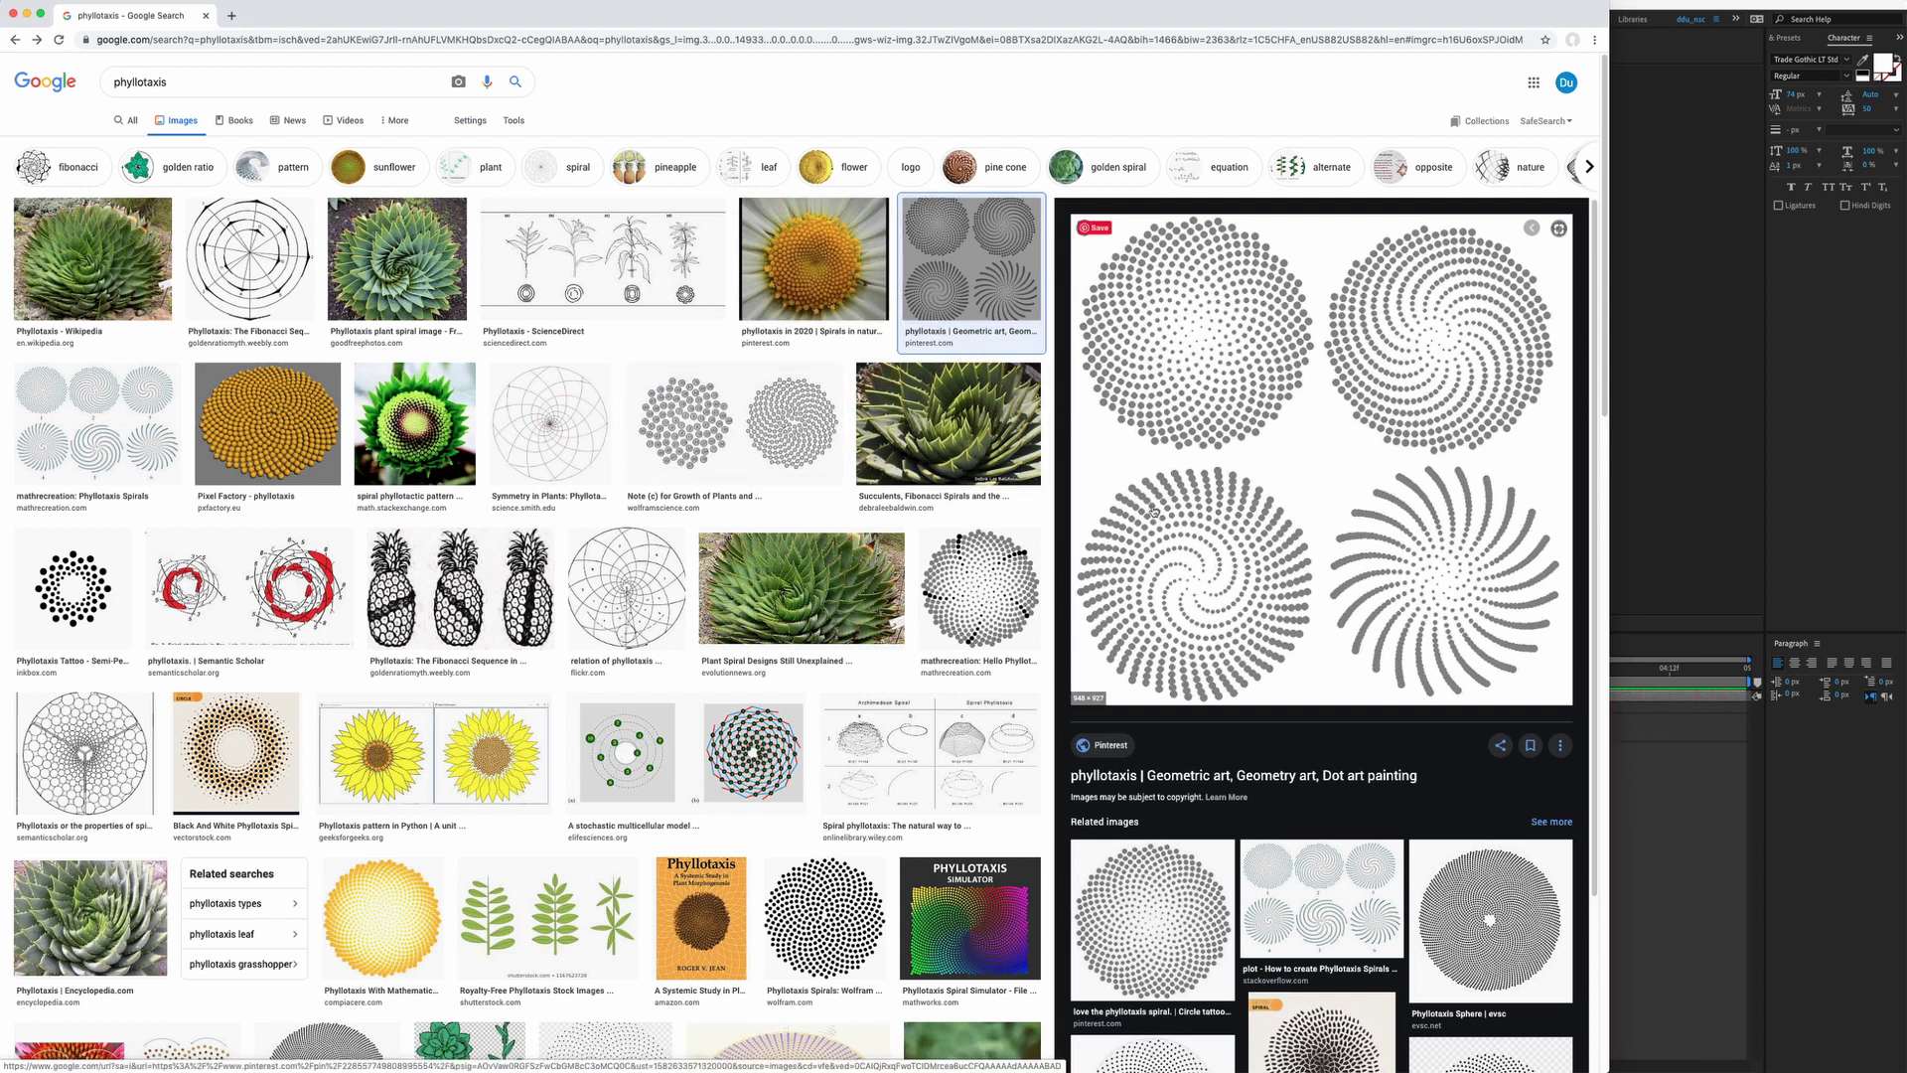
Create the 1920×1080 Comp 6 and add a black solid, Black Solid 7, to it.
key("super+Tab")
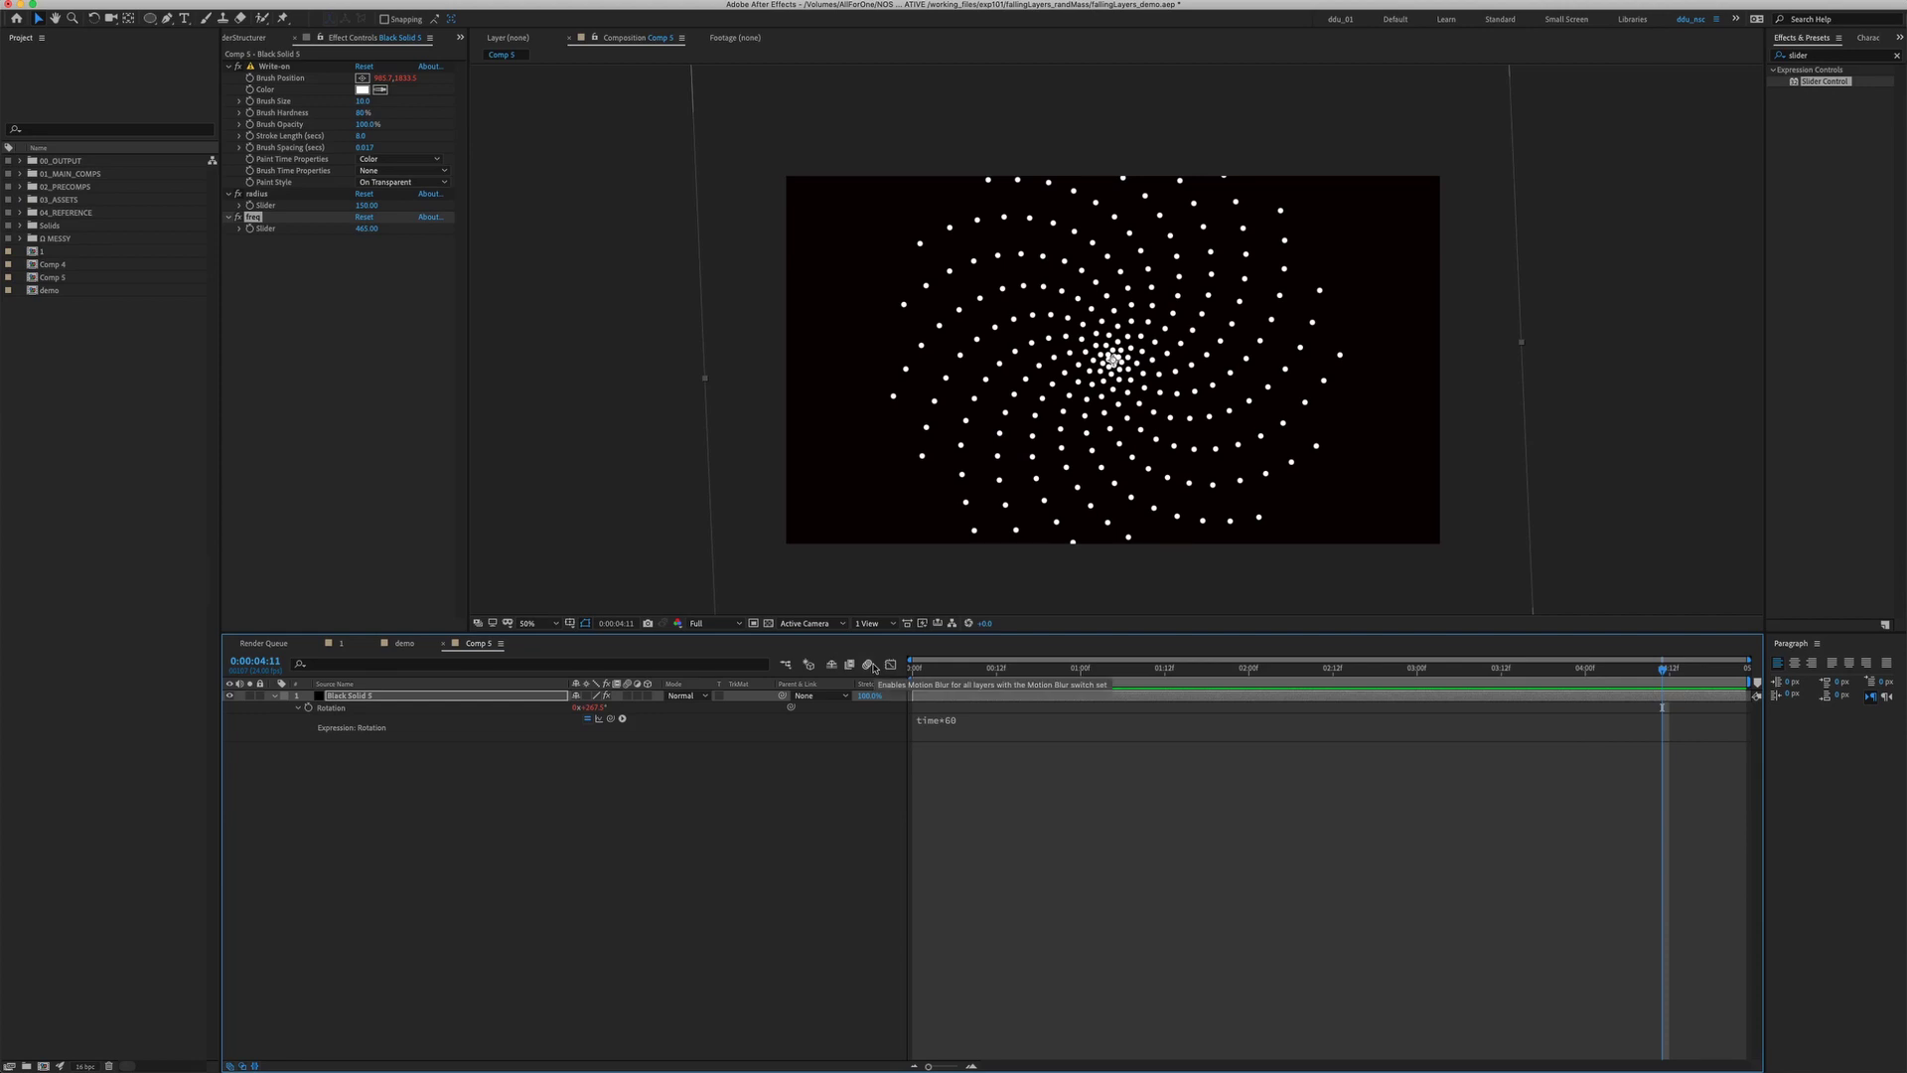
key("super+n")
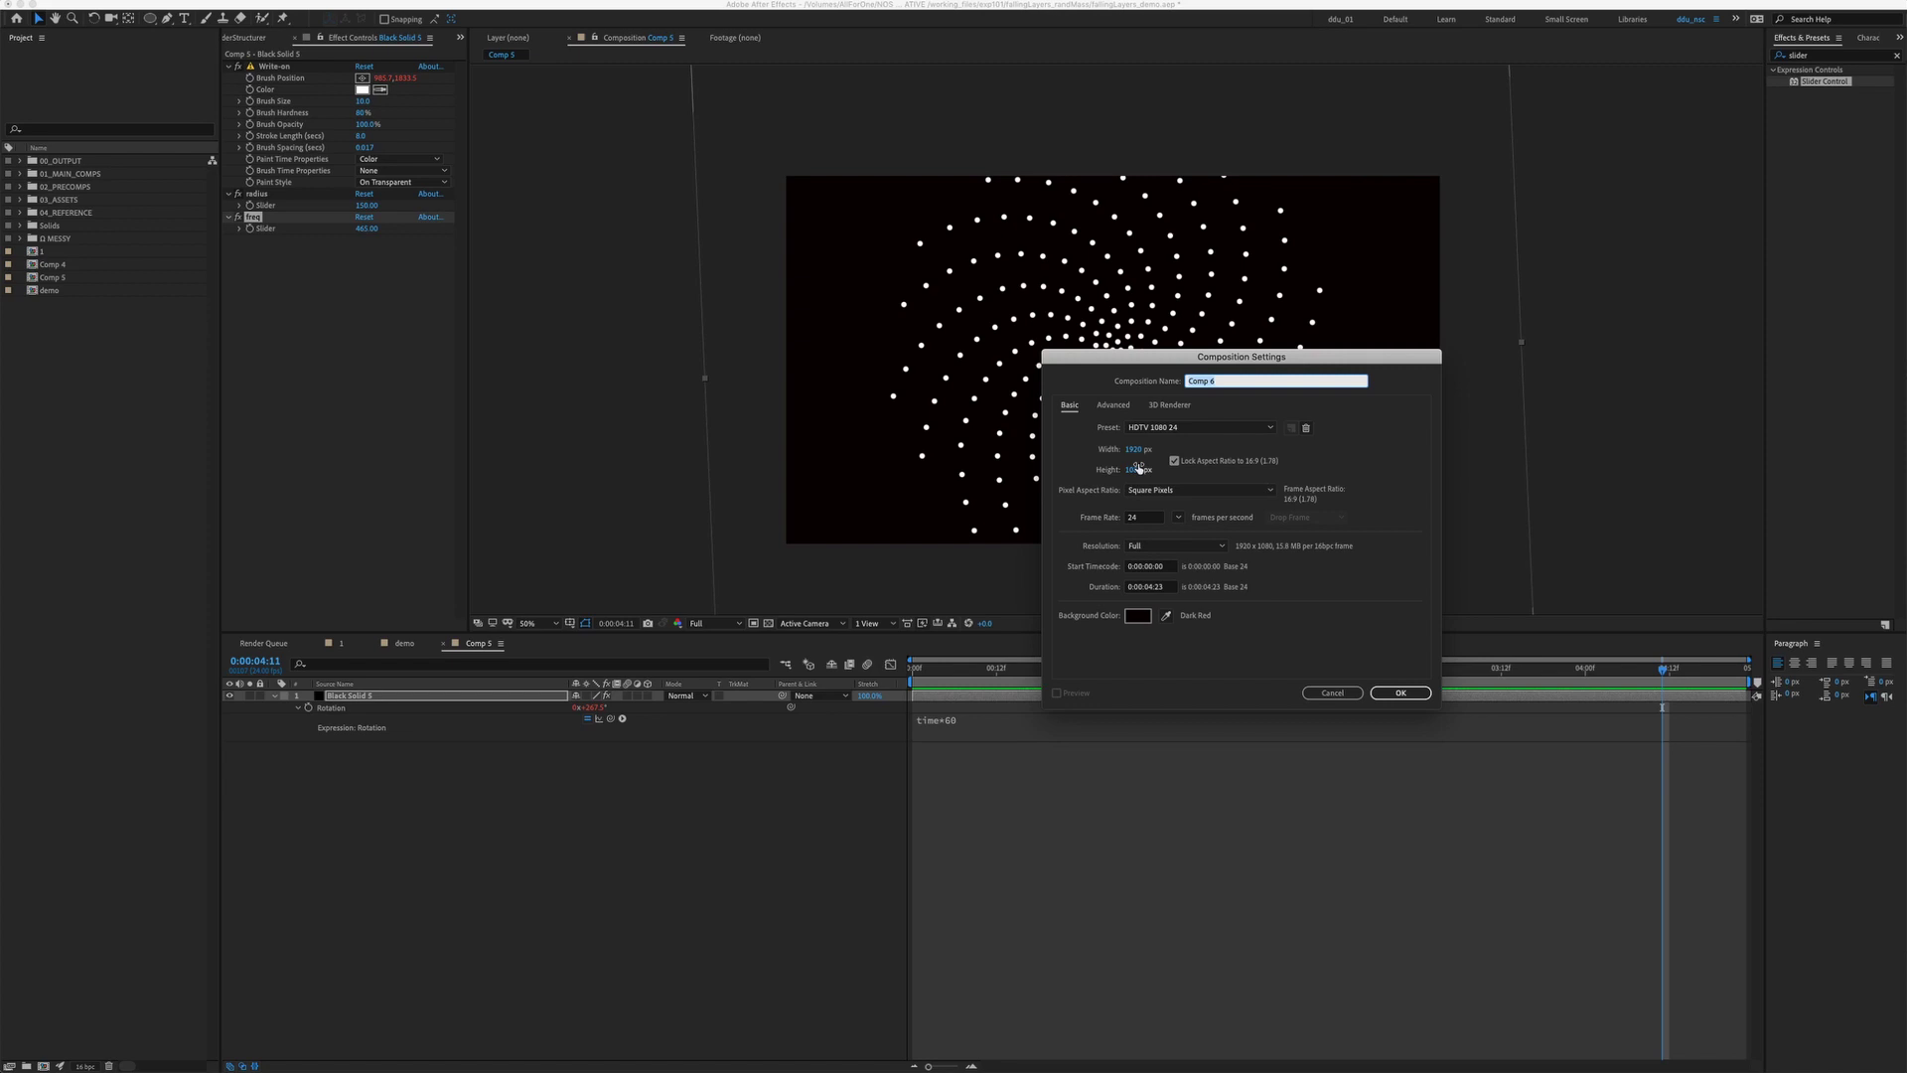
key("Return")
key("super+y")
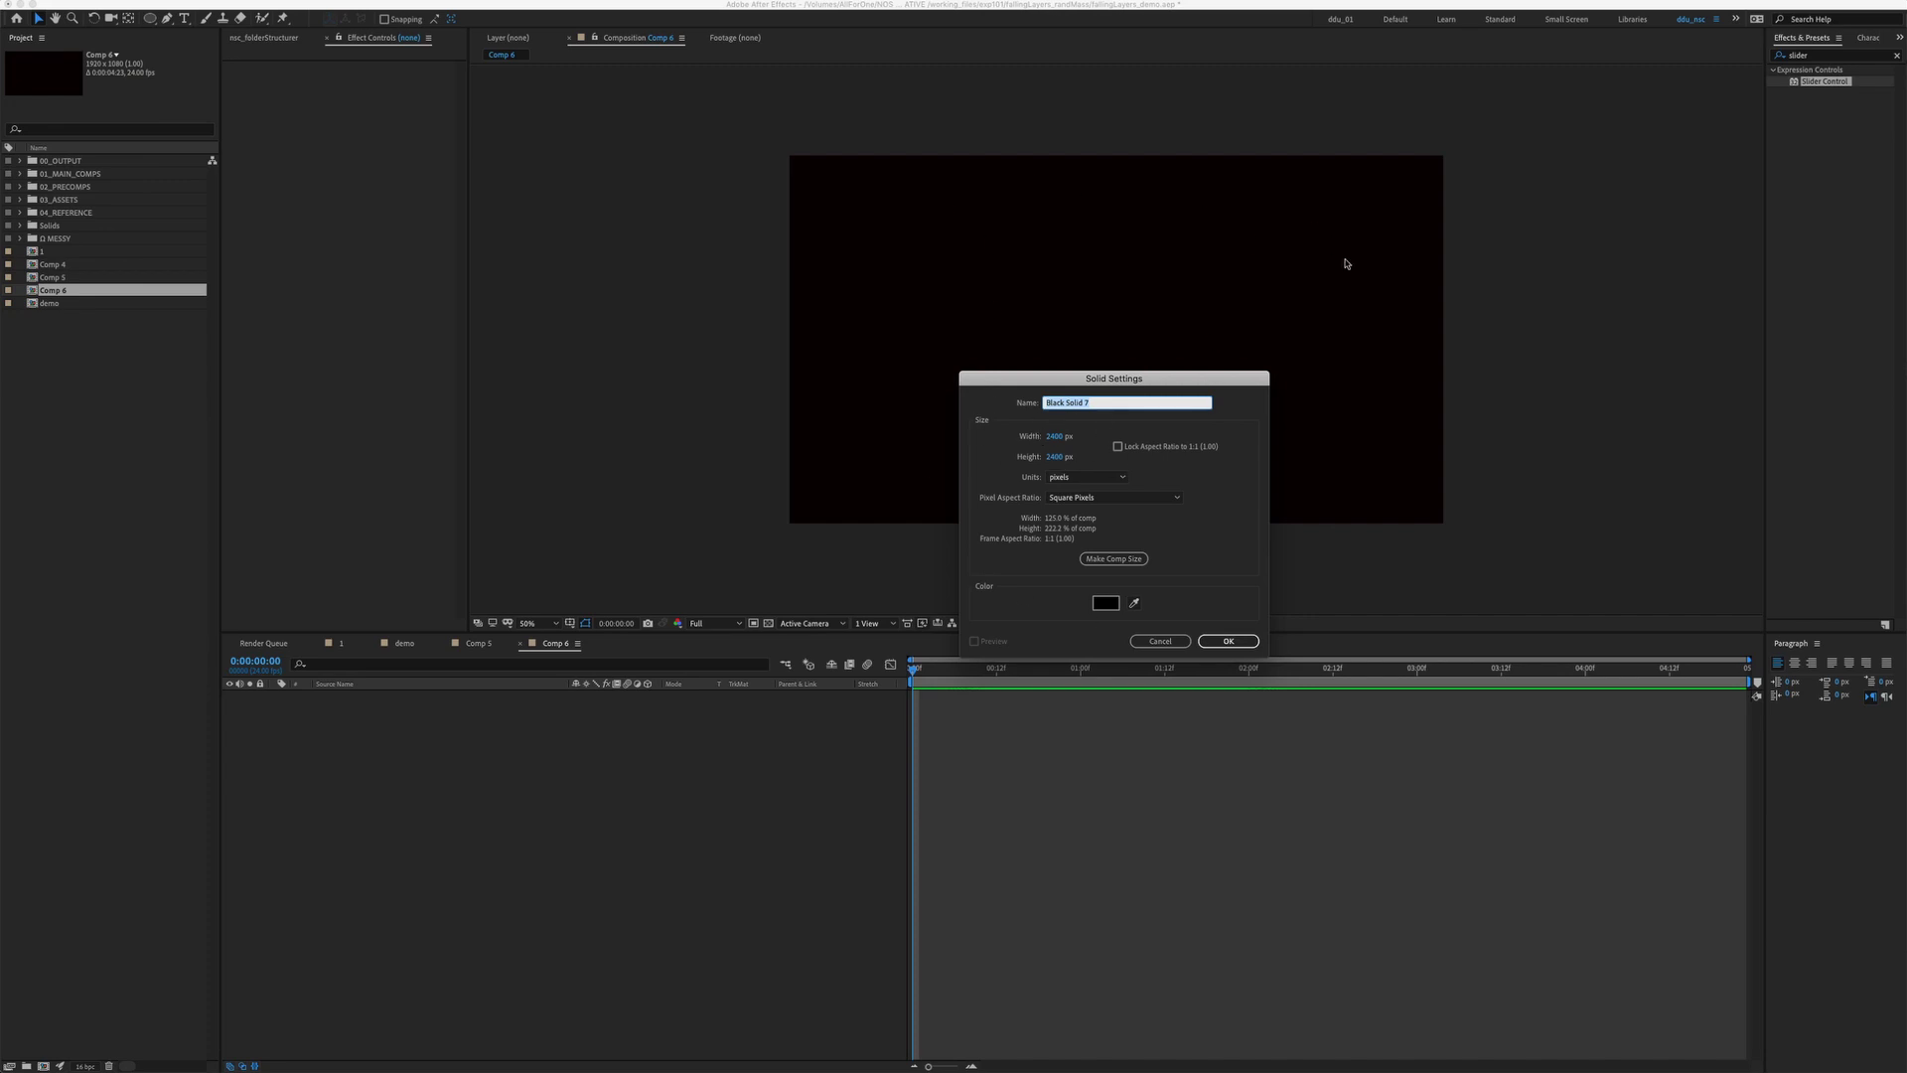
key("Return")
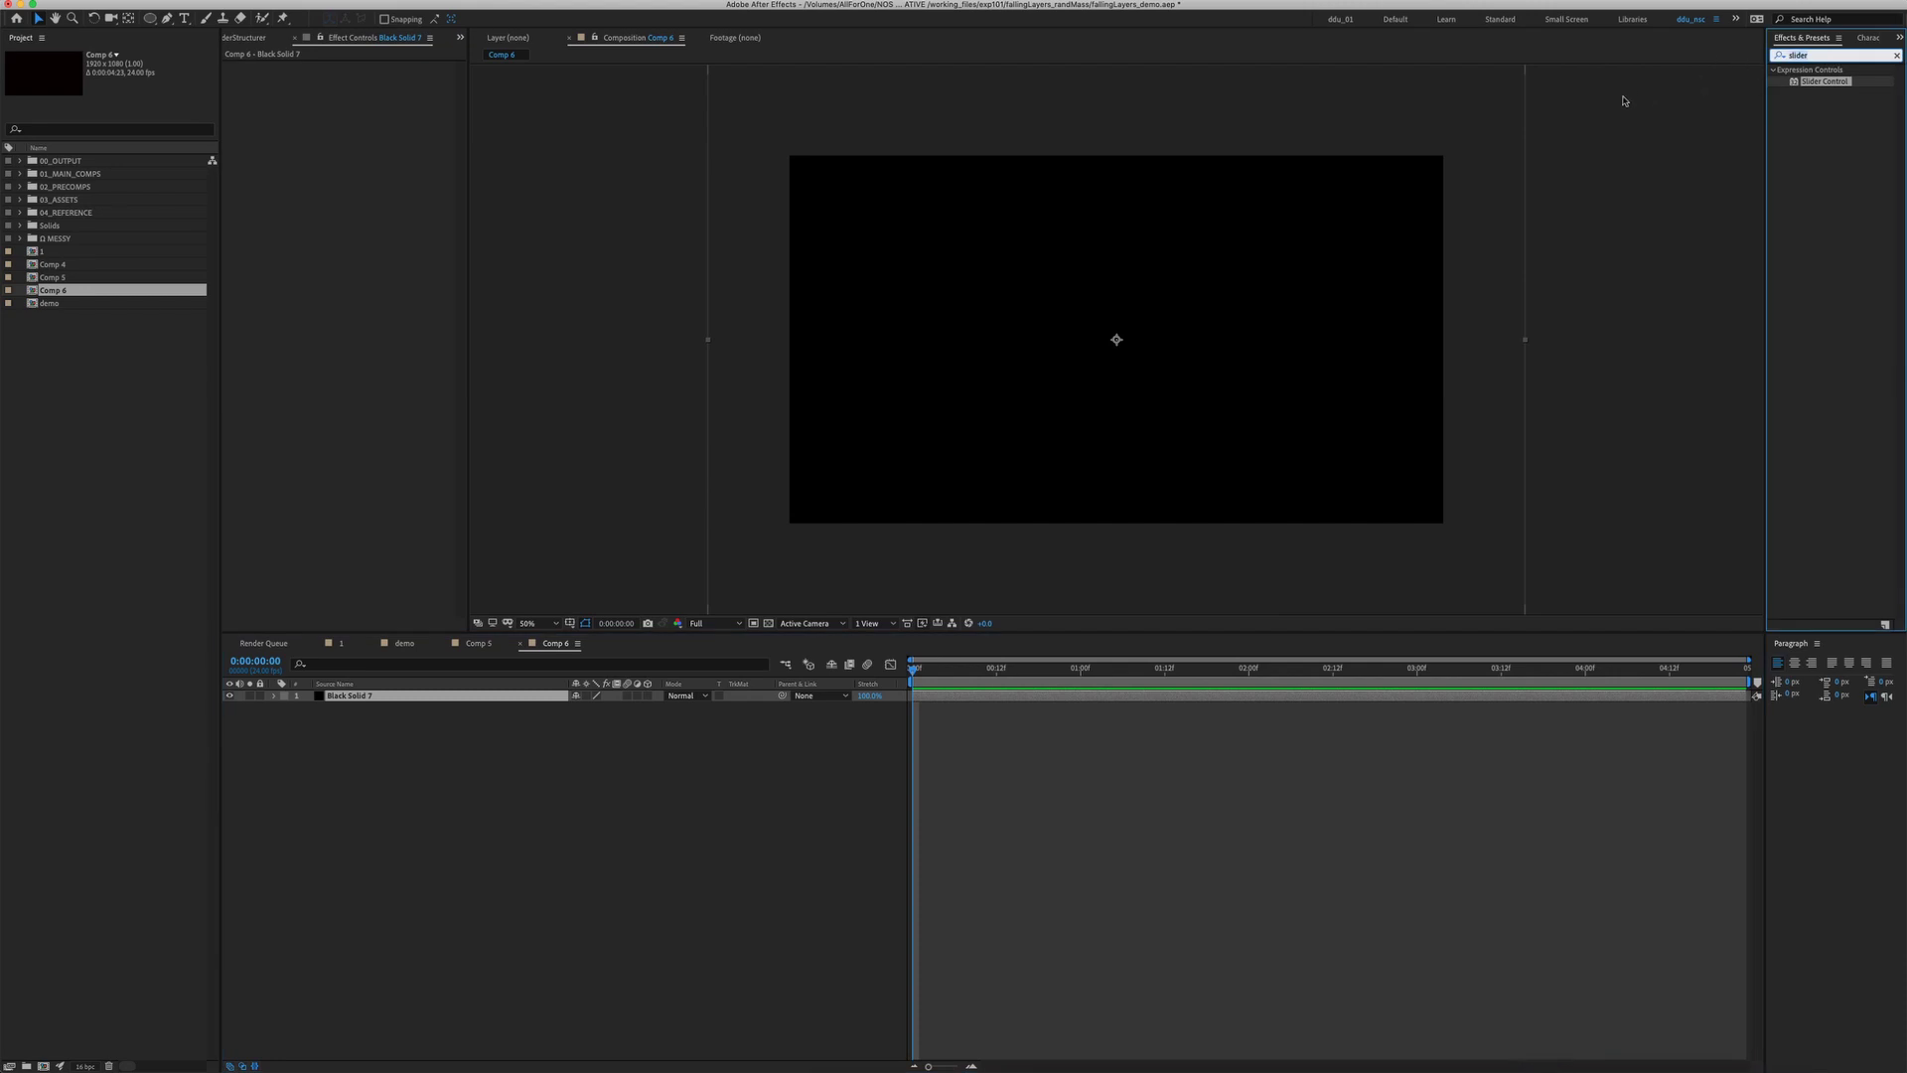
Apply the Write-on effect to Black Solid 7 from Effects & Presets.
key("super+a")
type("erite")
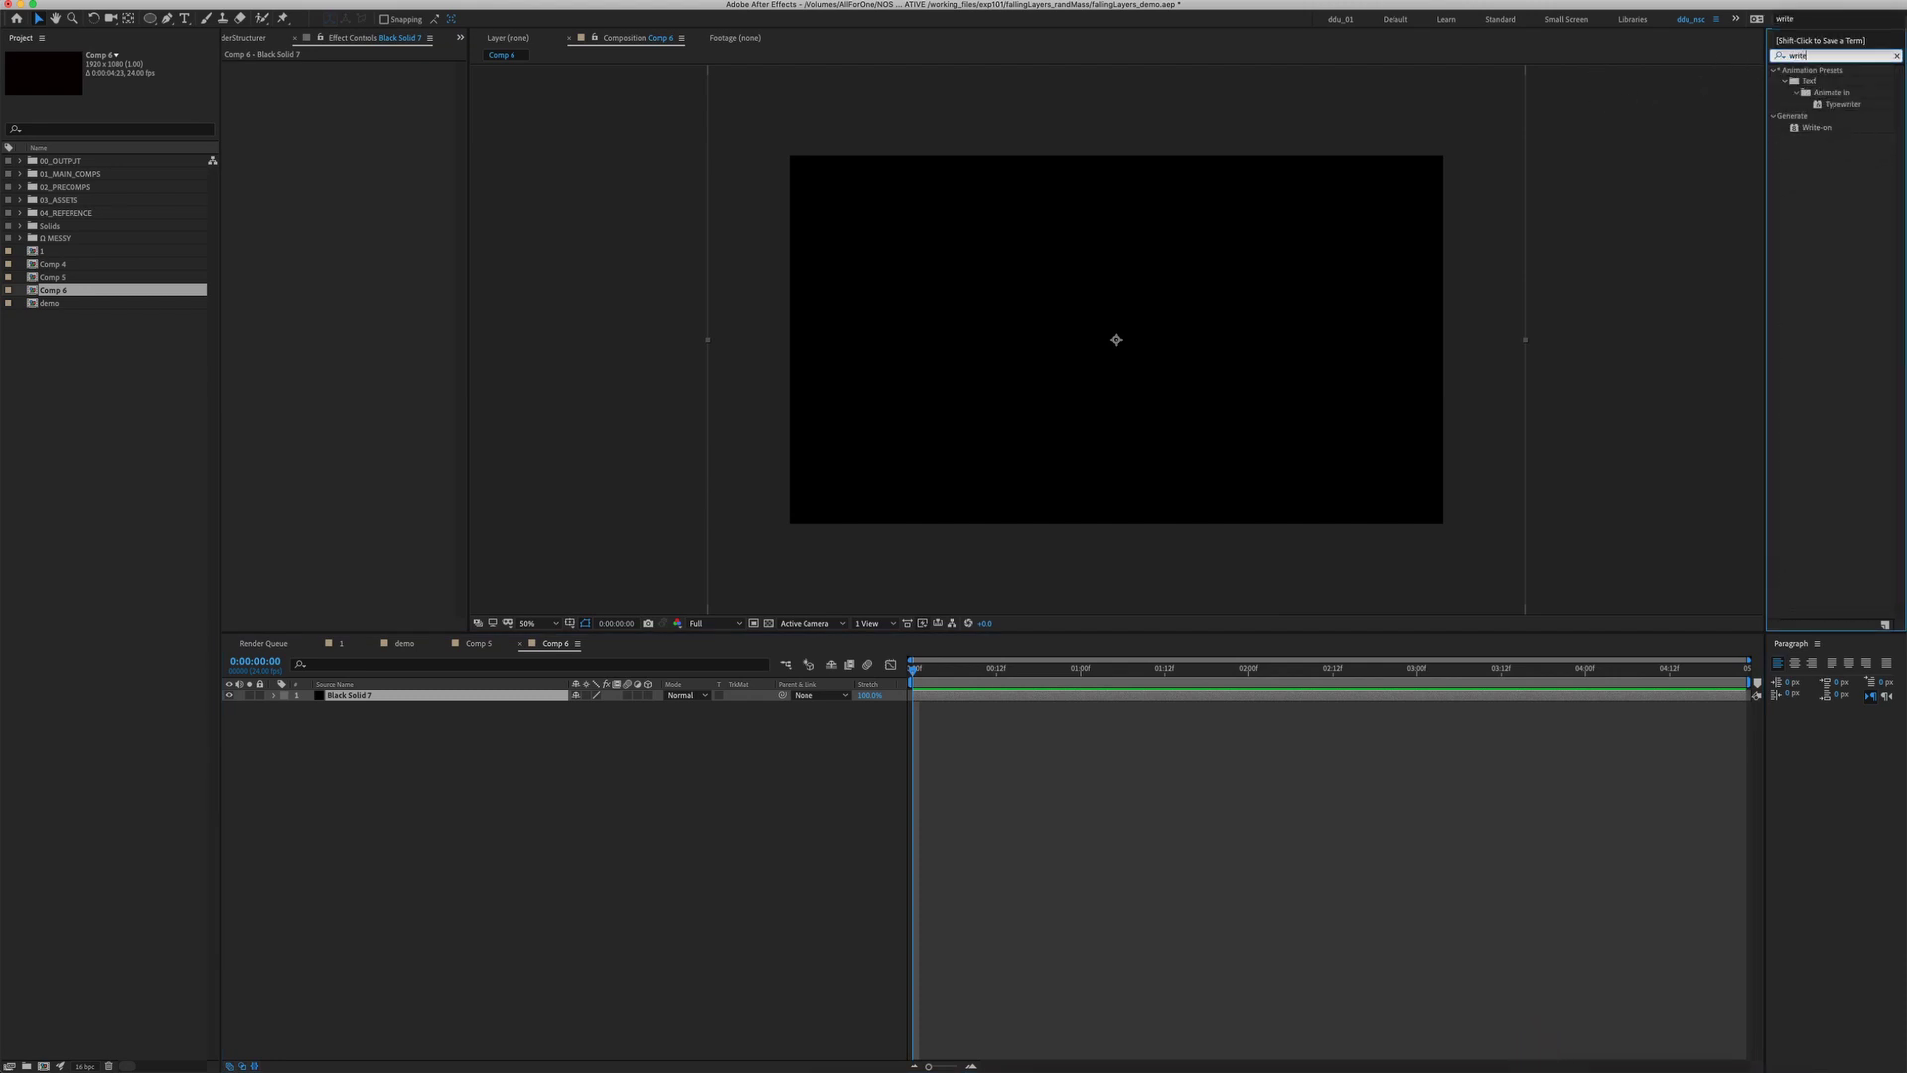
double_click(1807, 129)
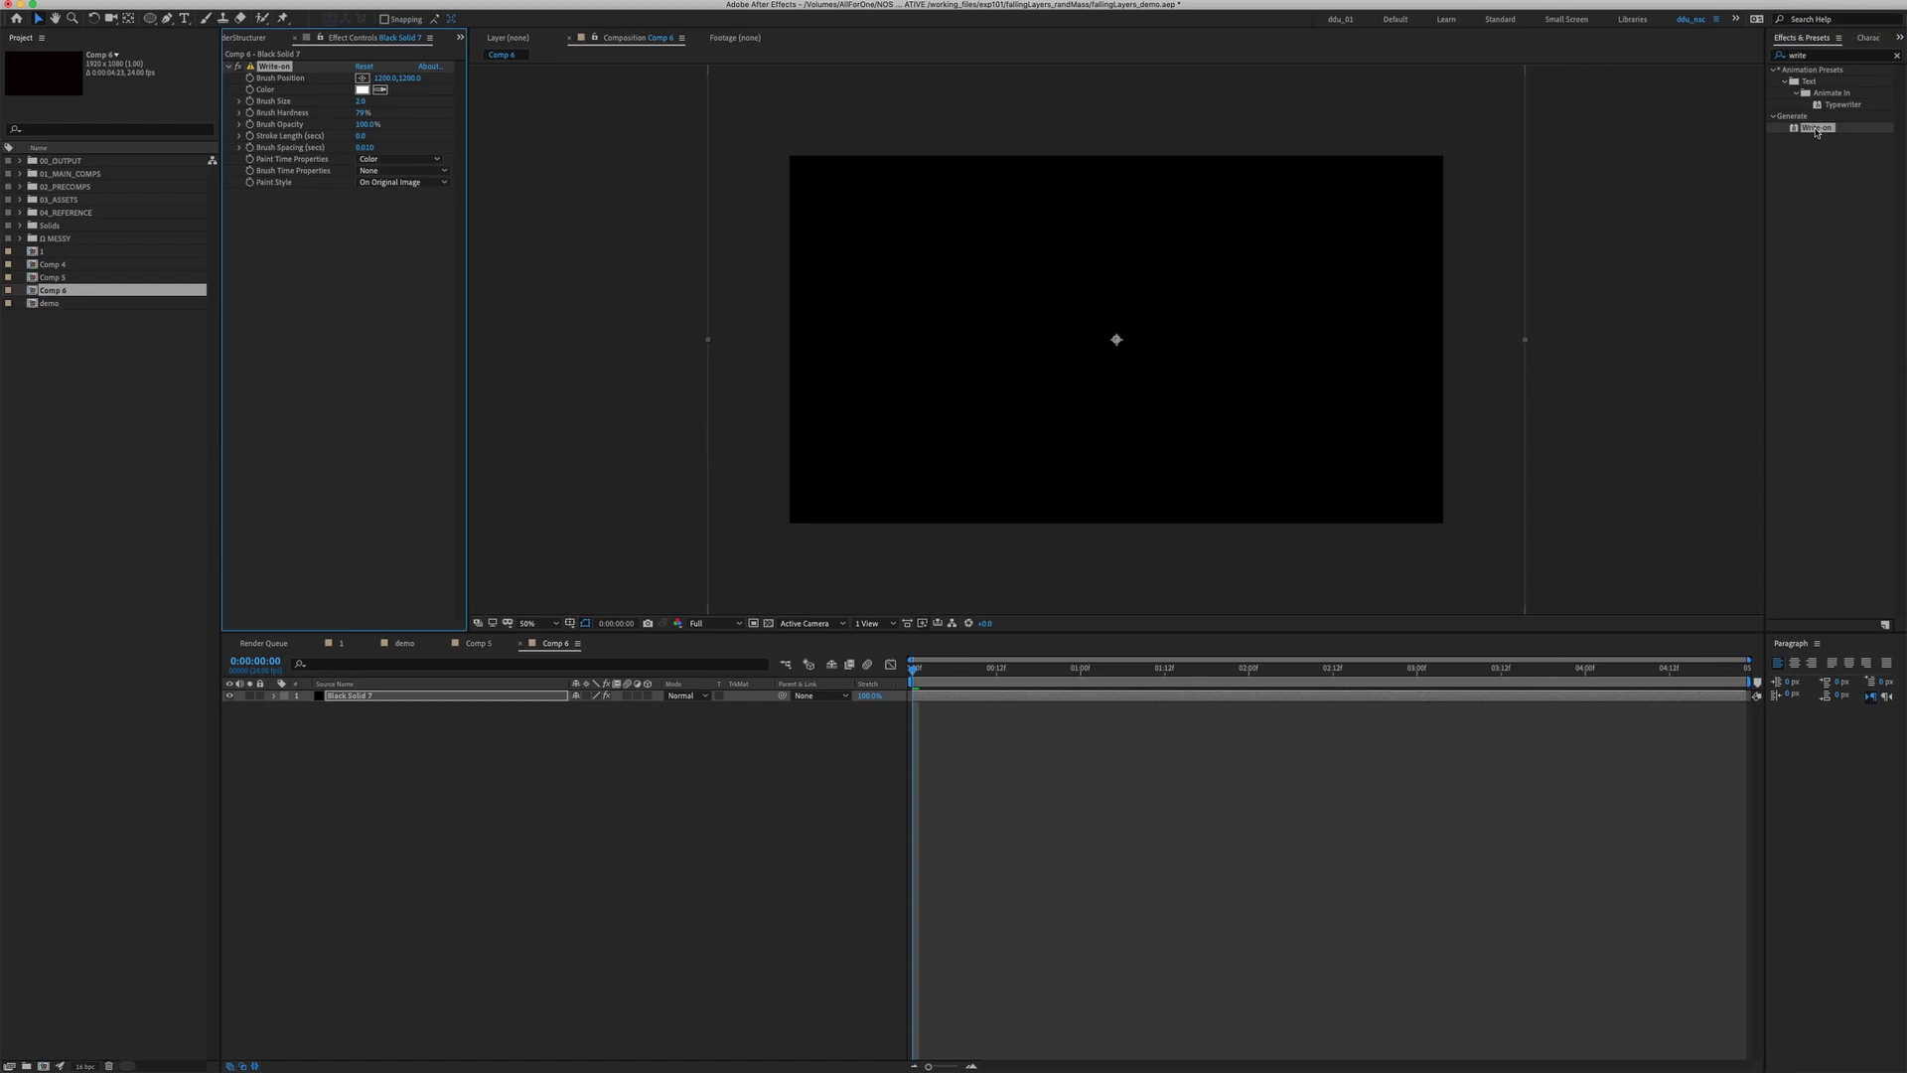
Add a Slider Control effect and duplicate it.
left_click(1822, 57)
type("slider")
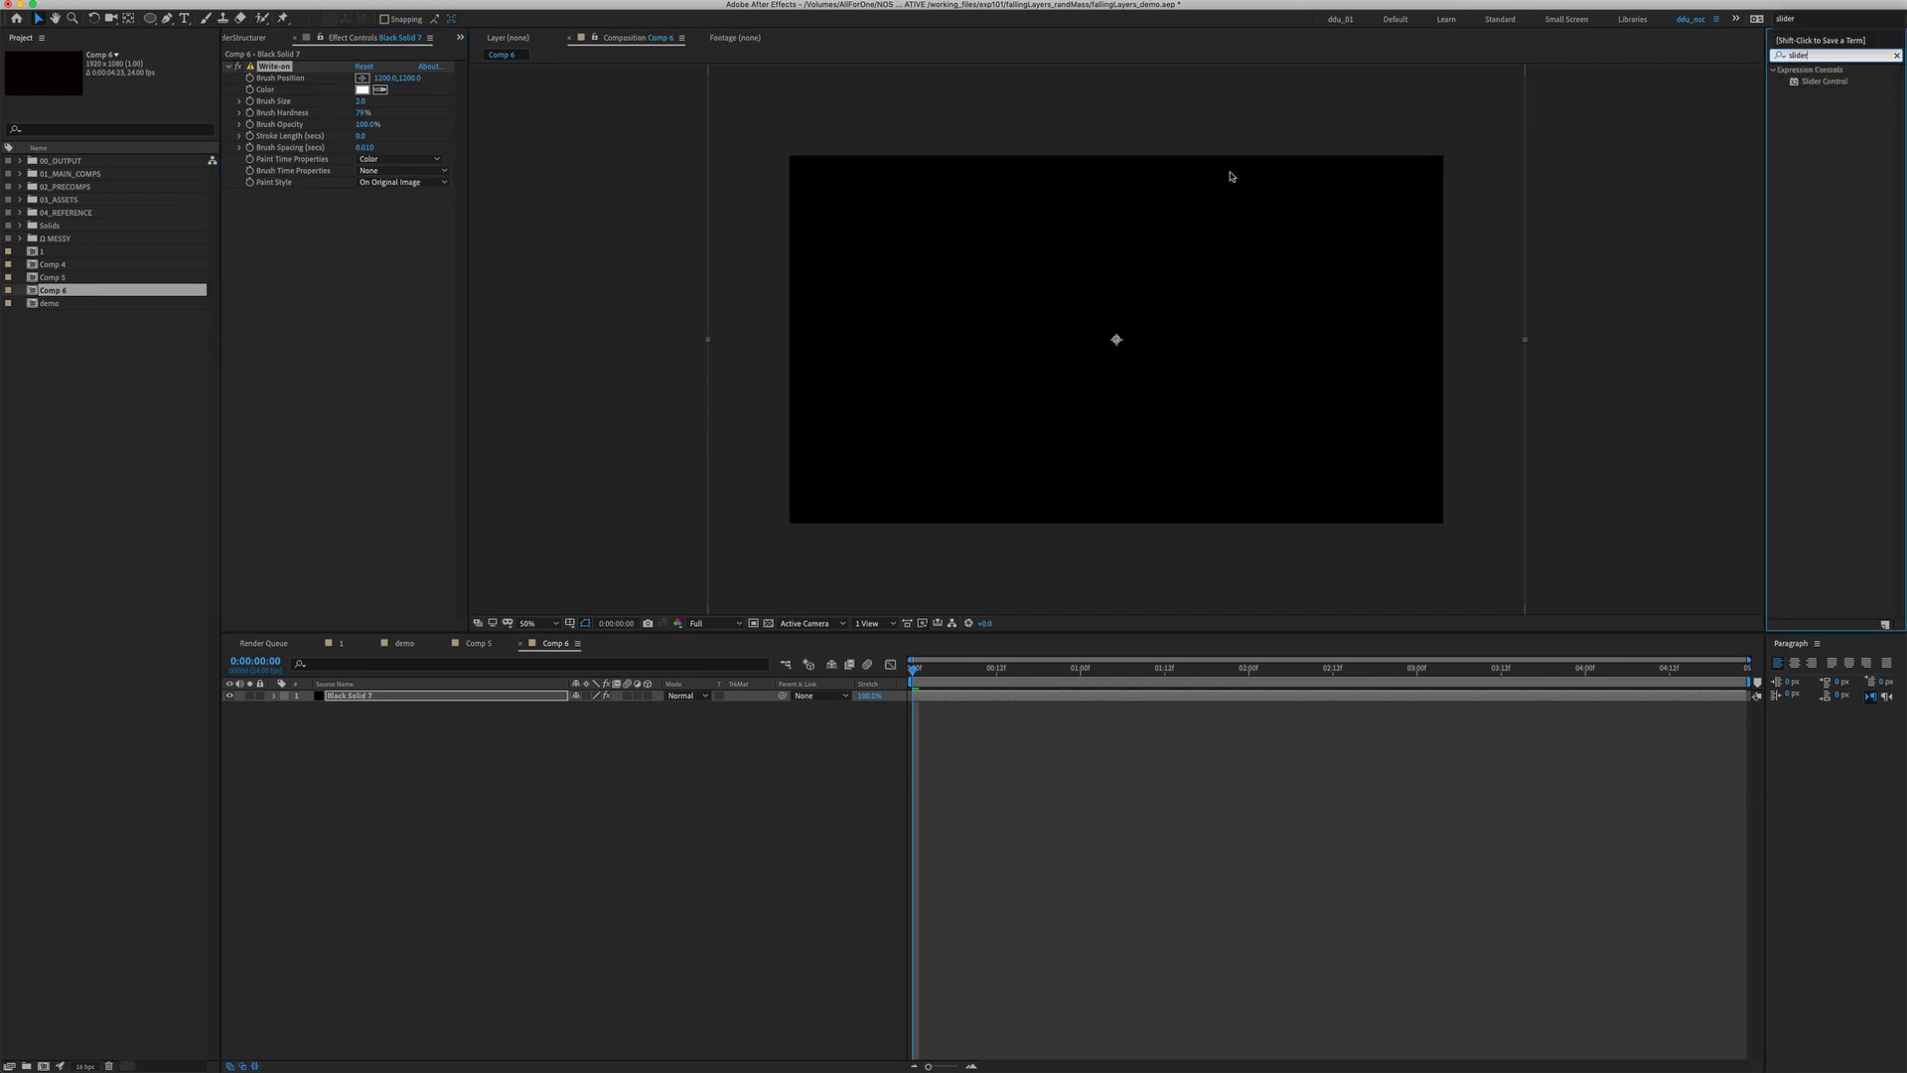
left_click(1837, 84)
double_click(1835, 84)
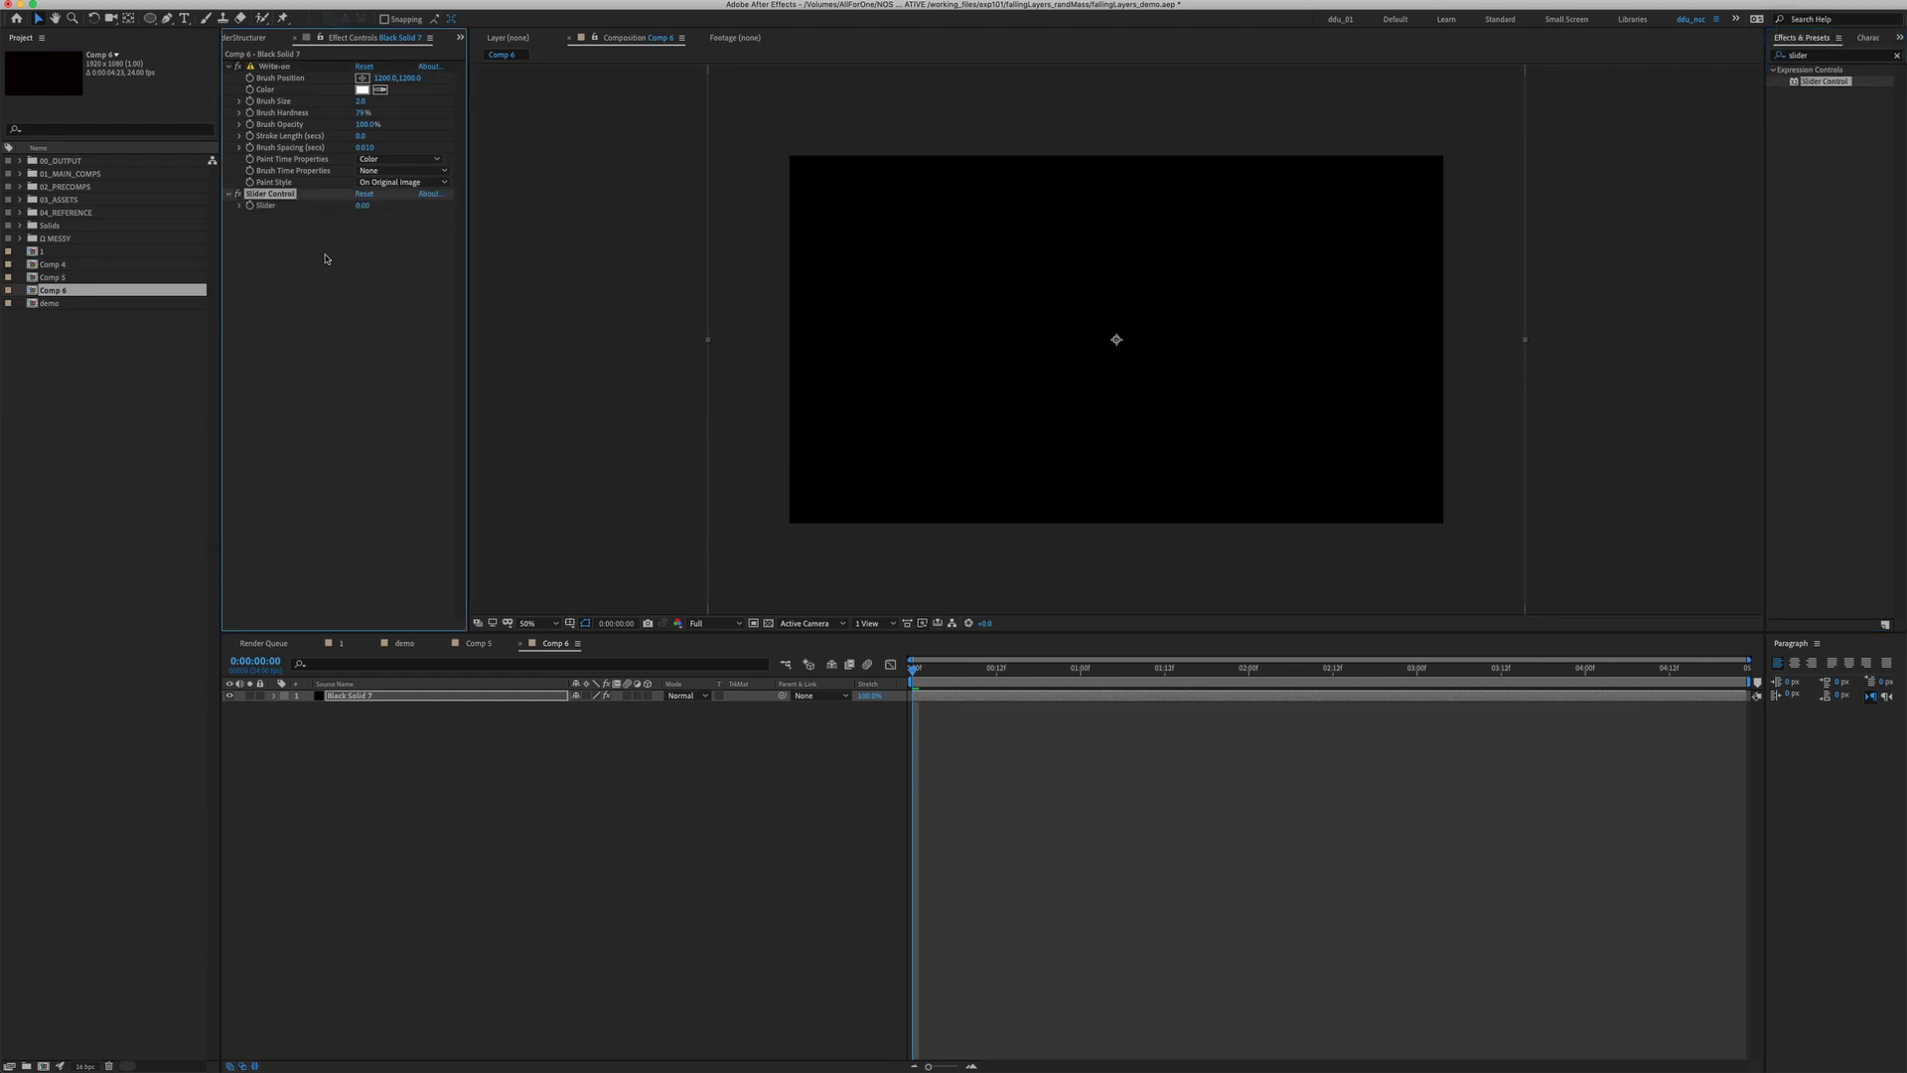
left_click(295, 195)
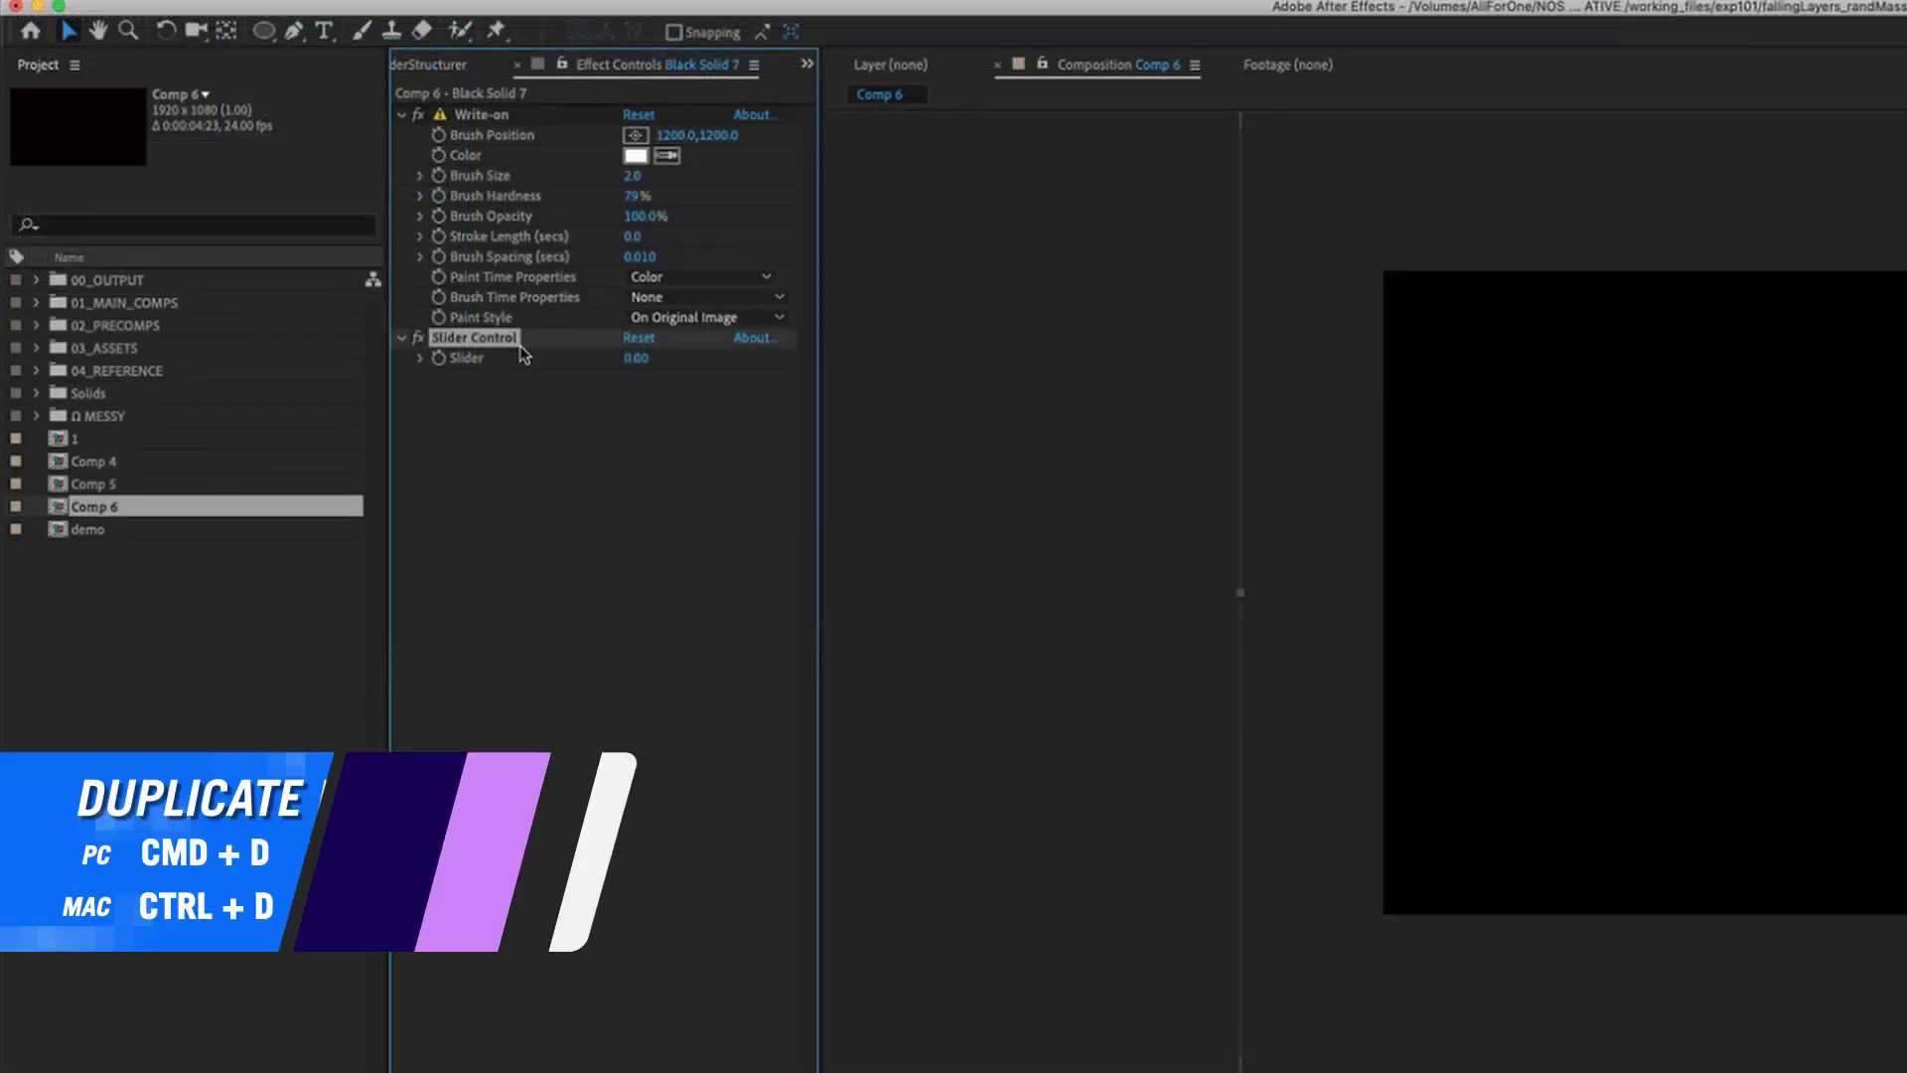
key("super+d")
Rename the two sliders to radius and freq.
left_click(502, 339)
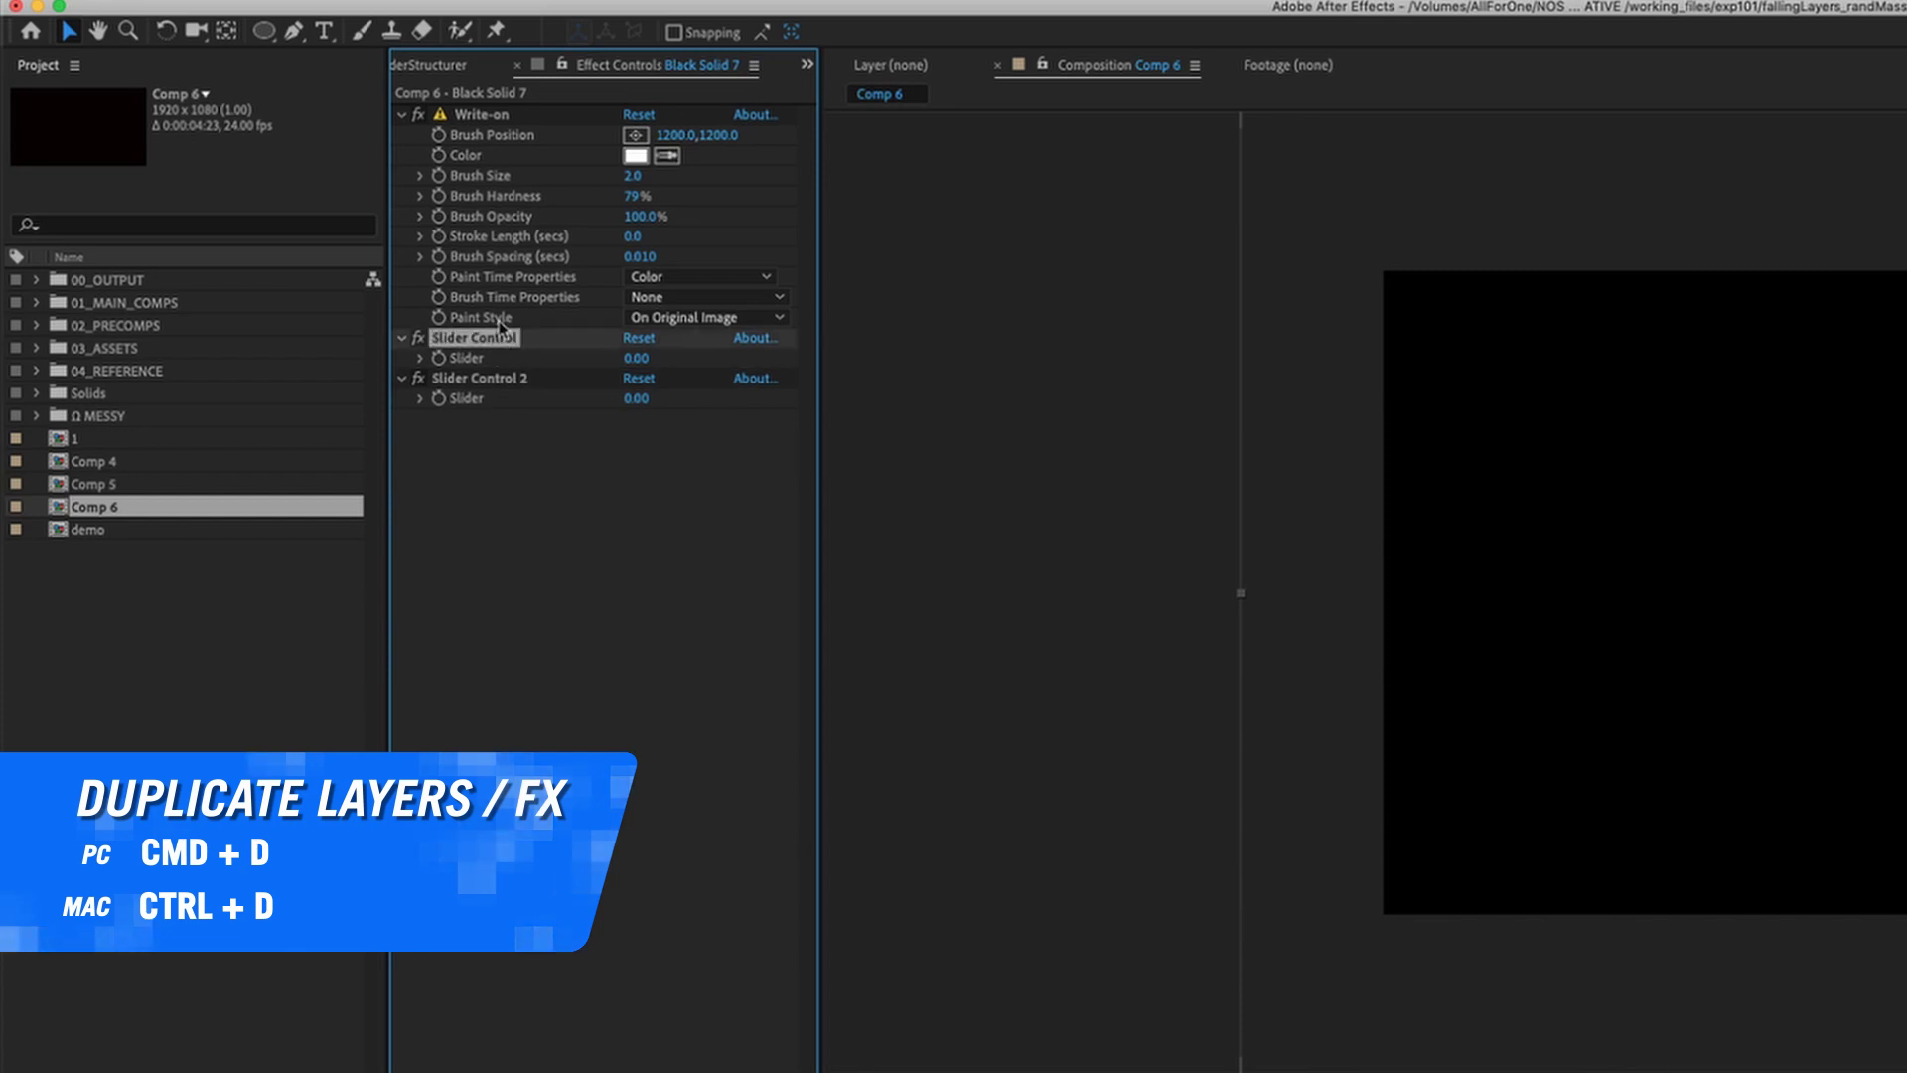
key("Return")
type("radous")
key("Return")
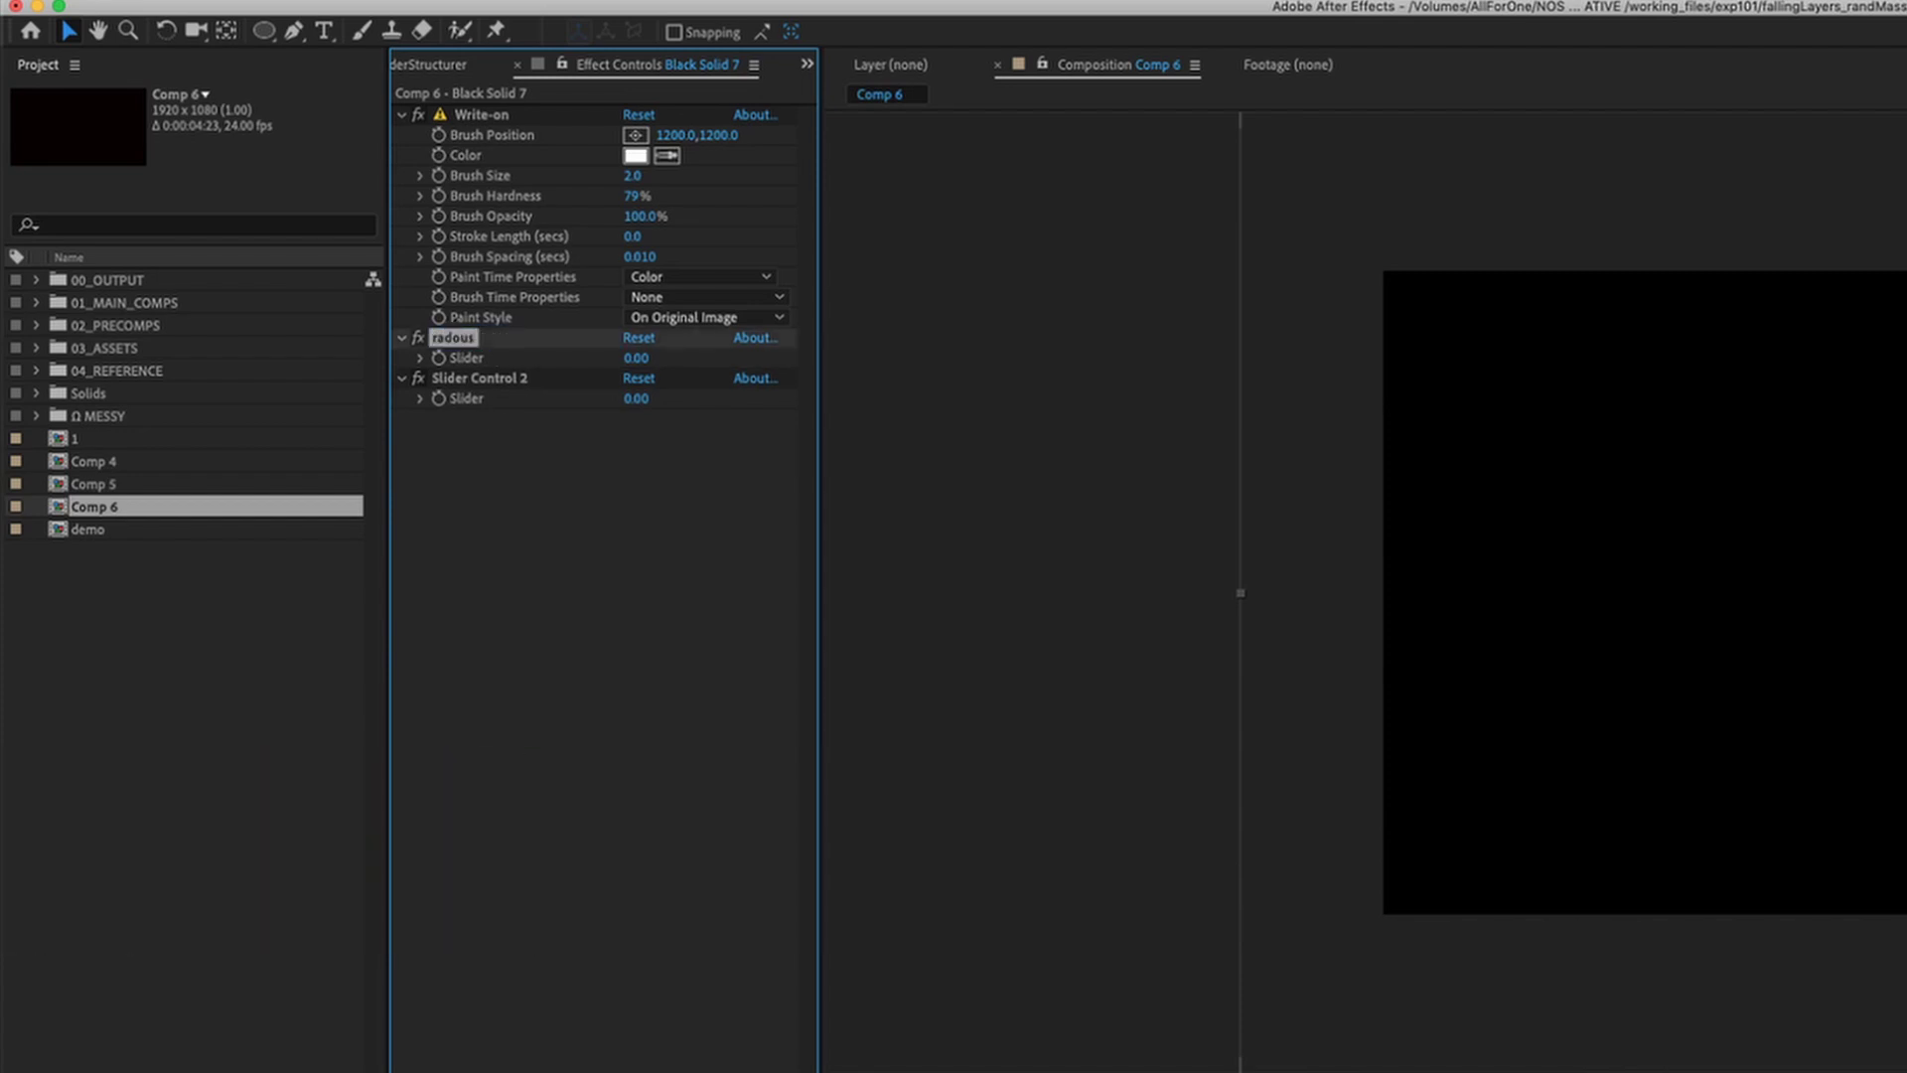
key("Return")
type("radius")
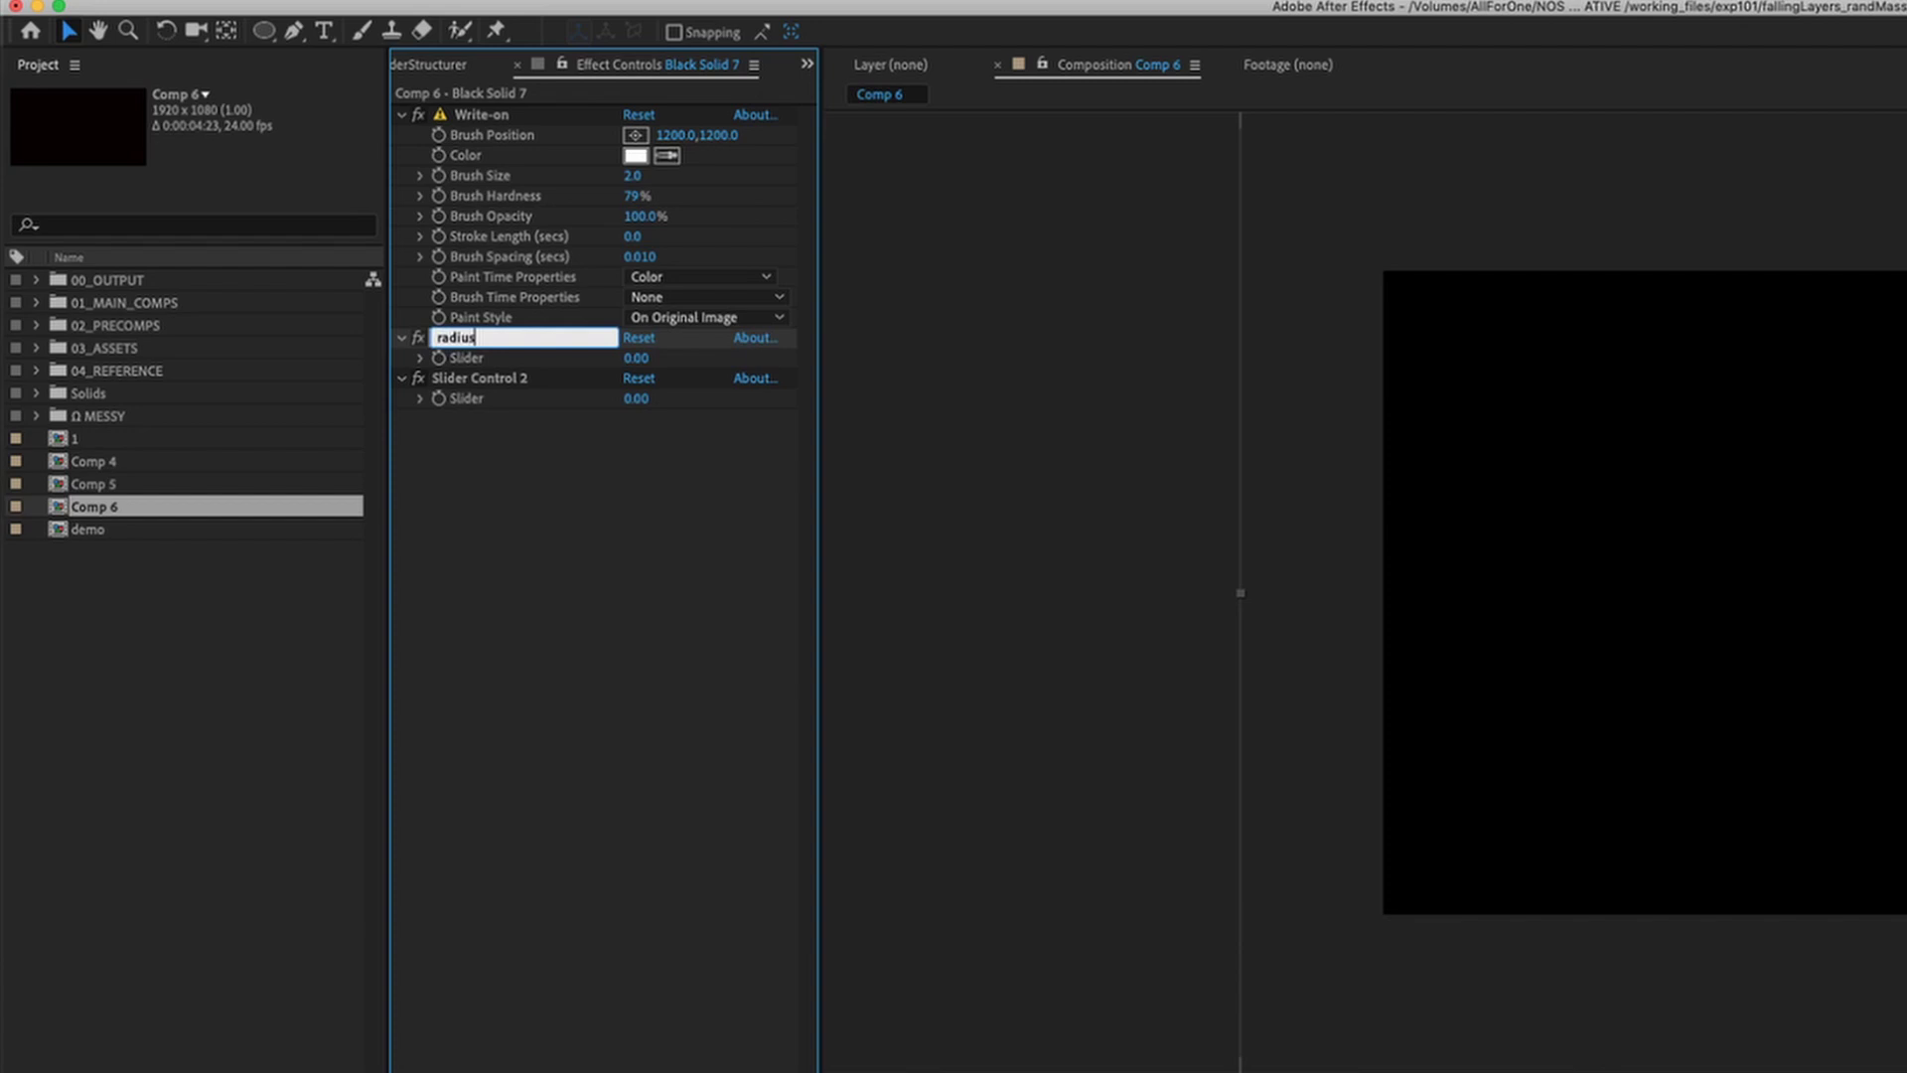
key("Return")
left_click(490, 380)
key("Return")
type("t")
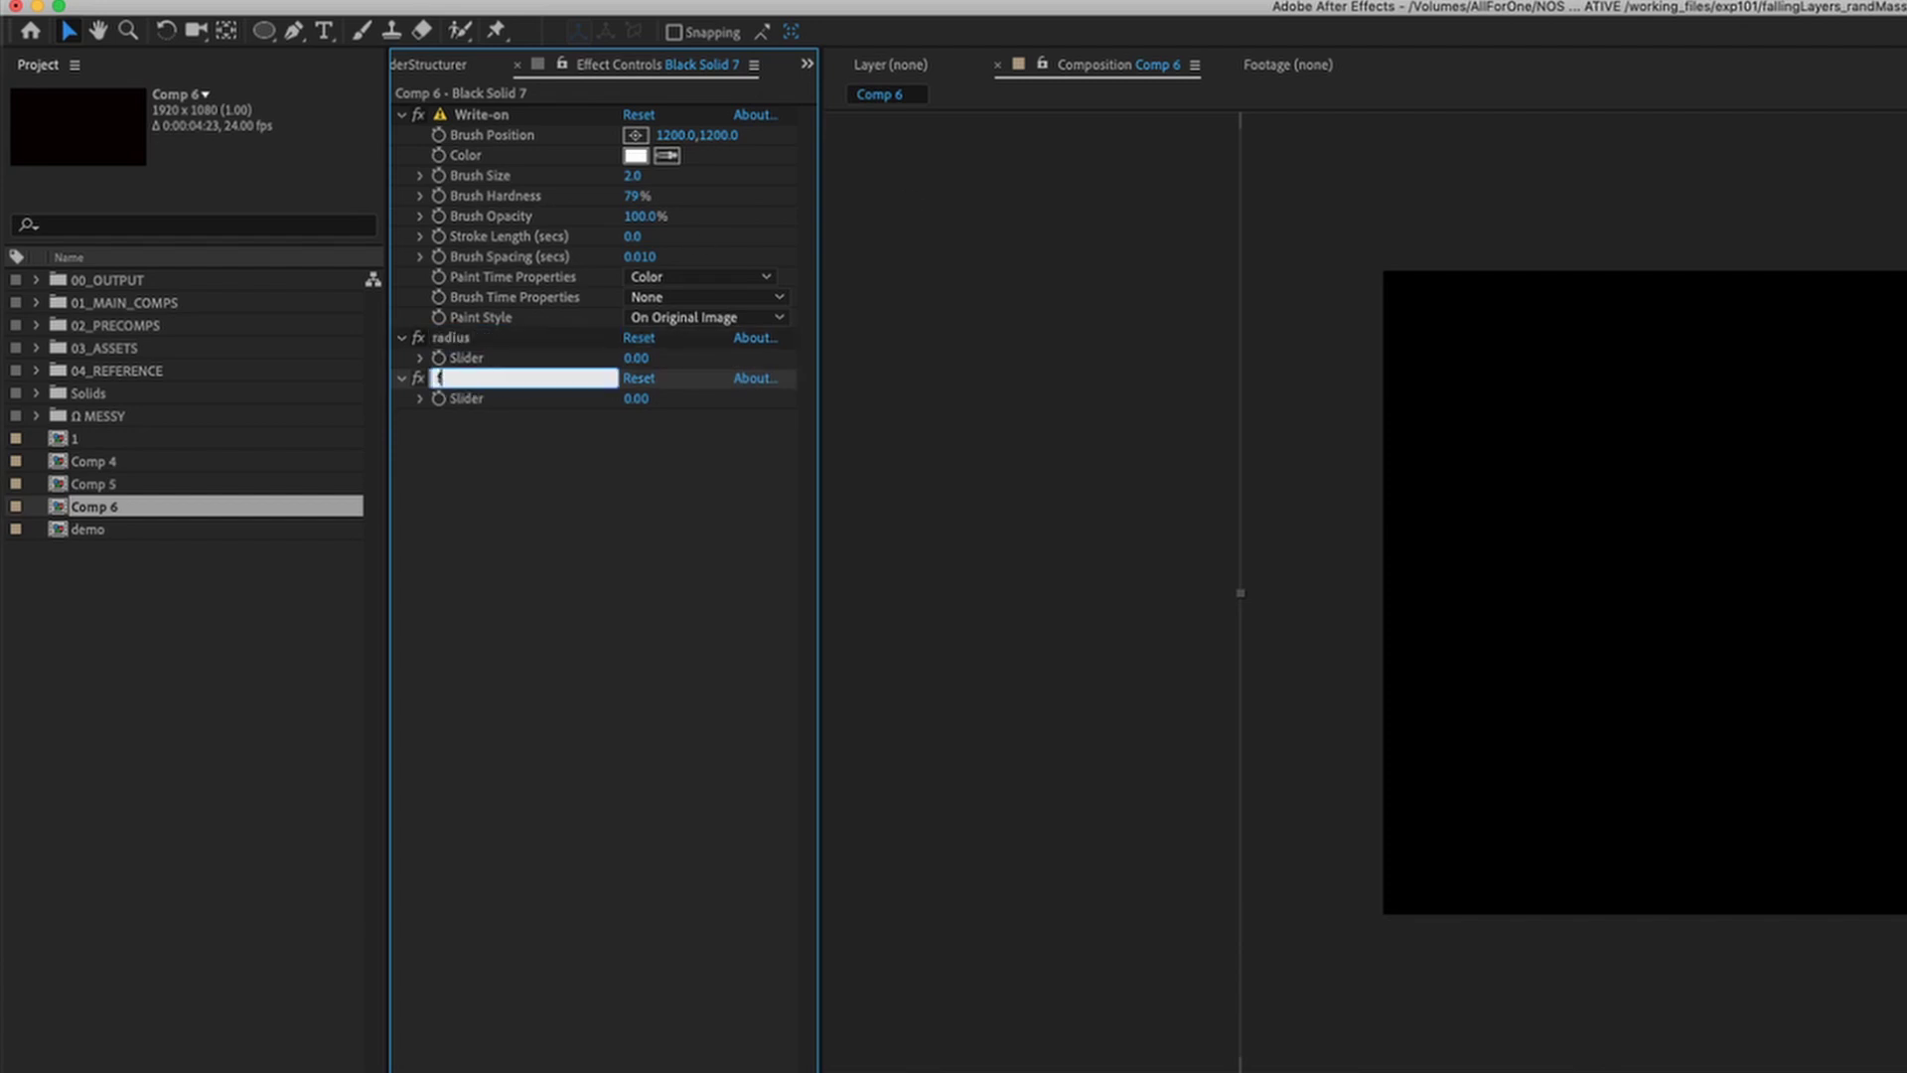
type("req")
key("Return")
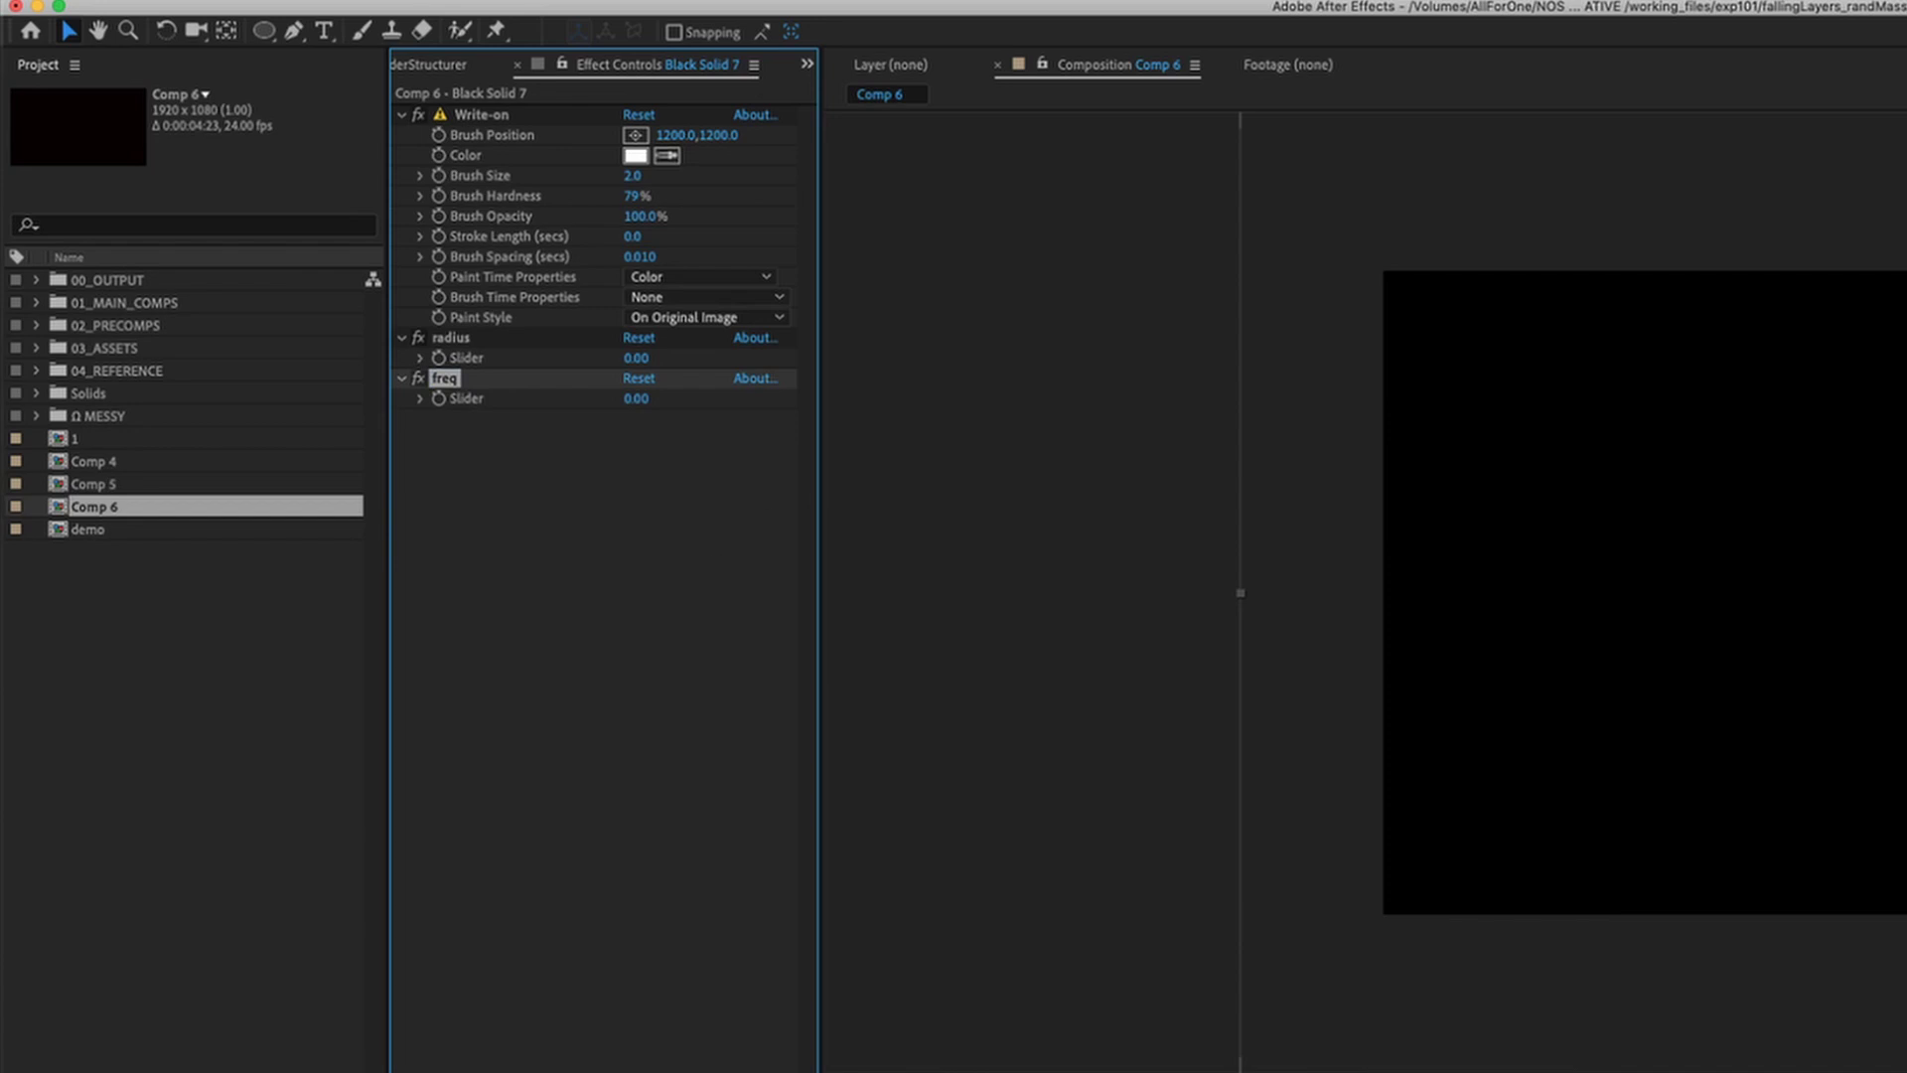
Add an expression to the Write-on effect's Brush Position.
left_click(616, 447)
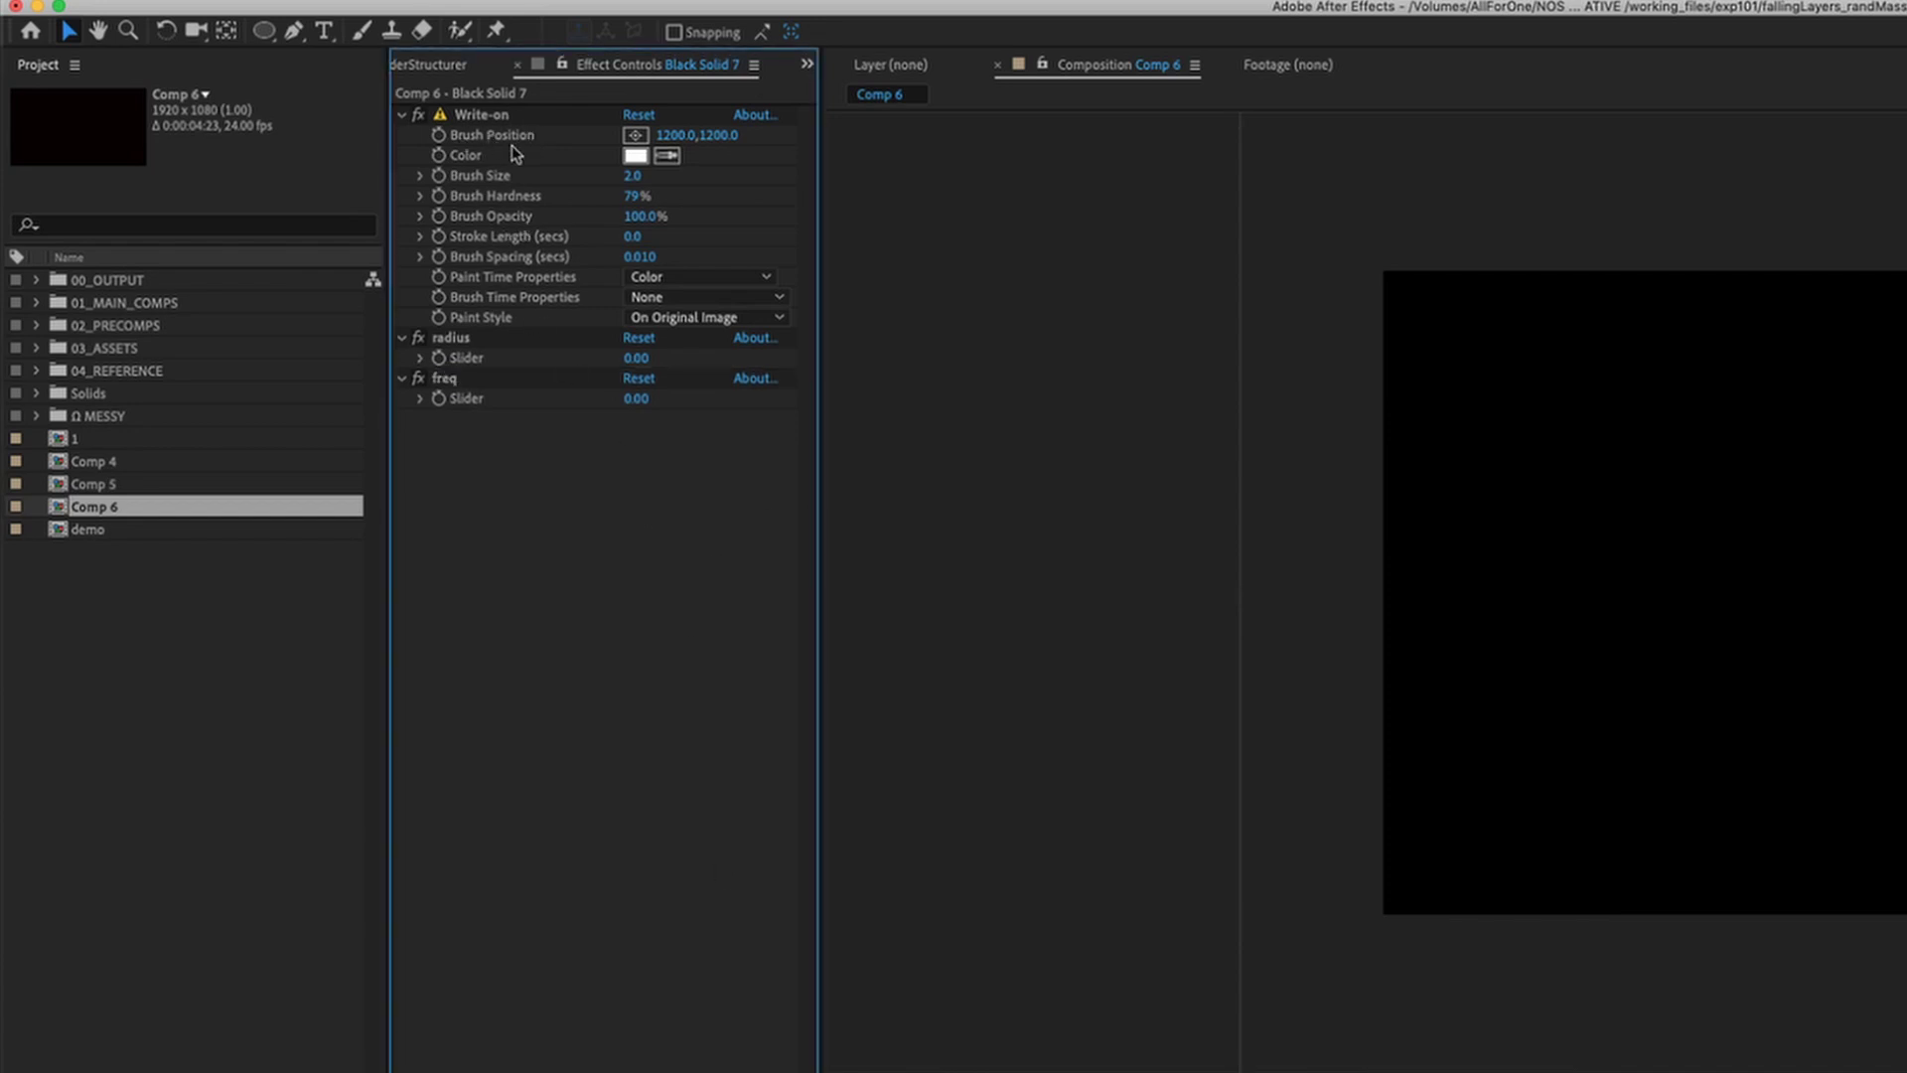
left_click(506, 116)
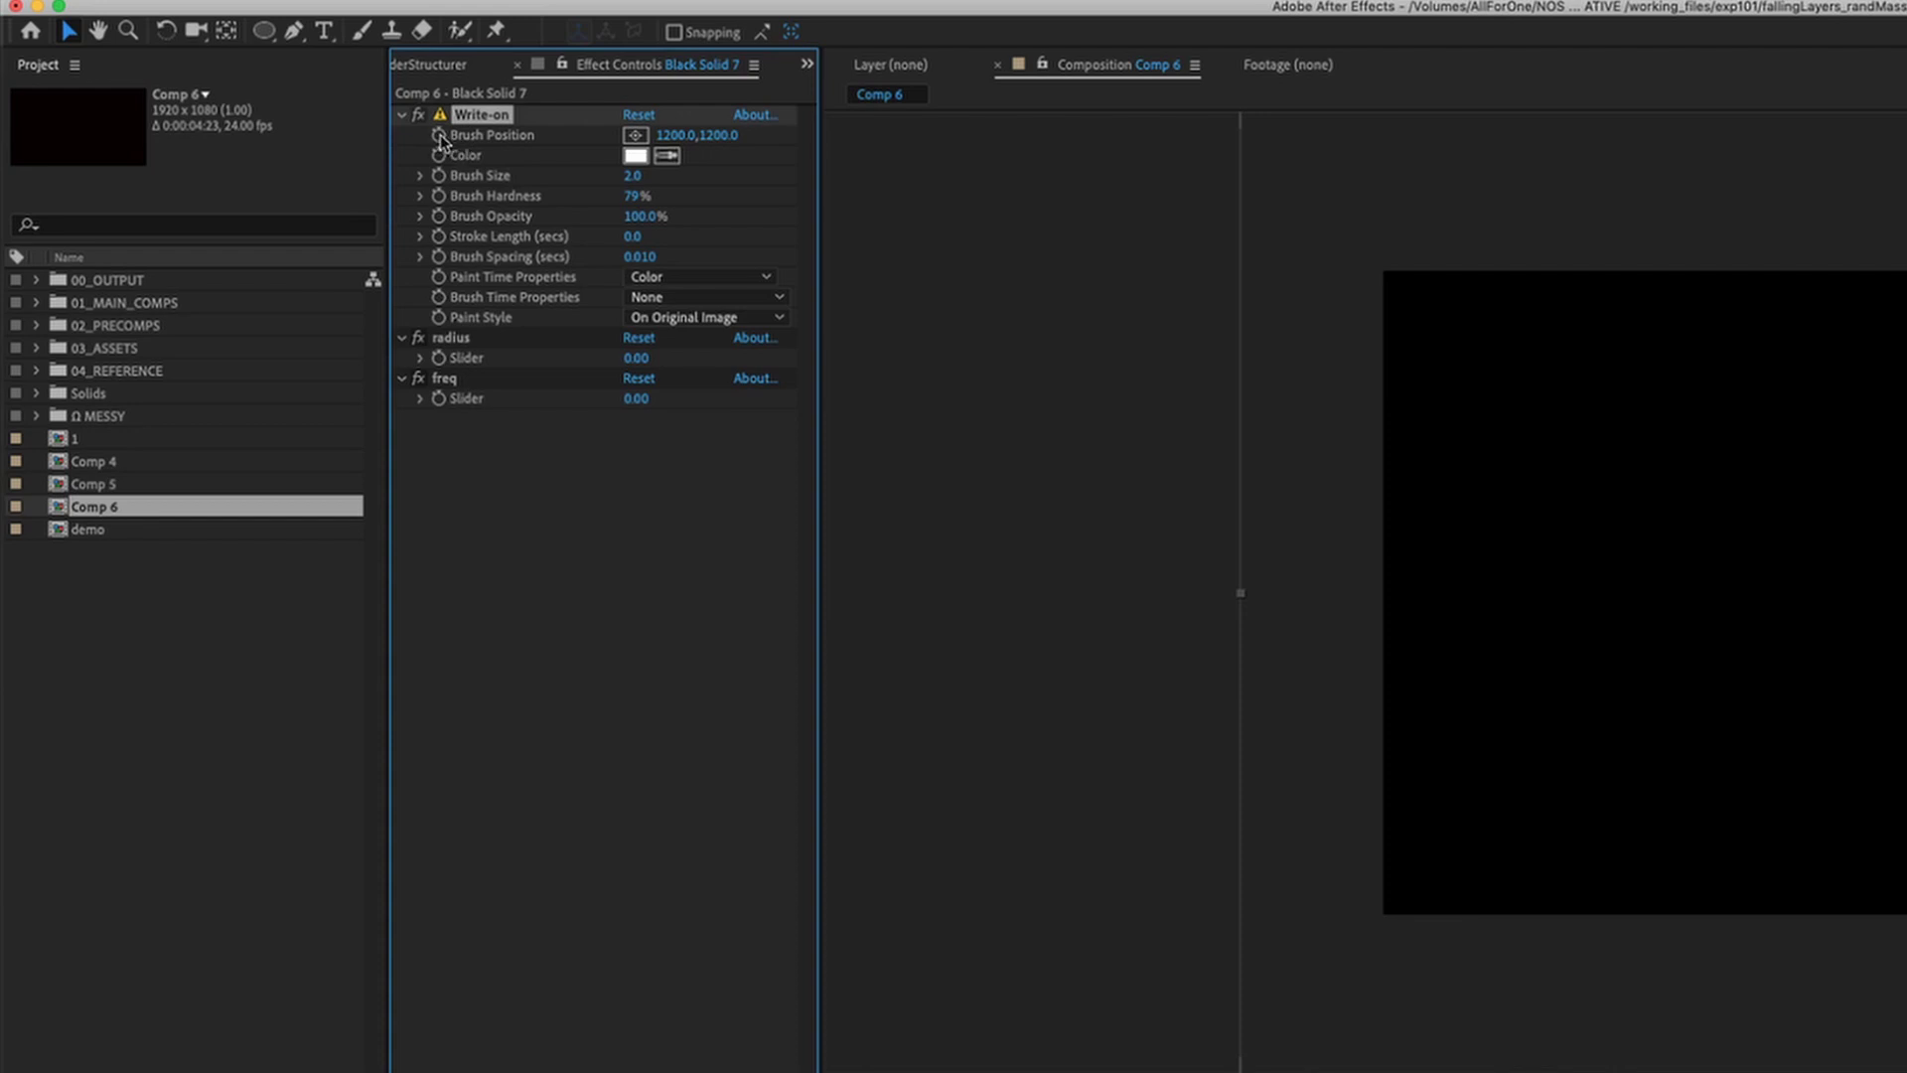
left_click(440, 139, "alt")
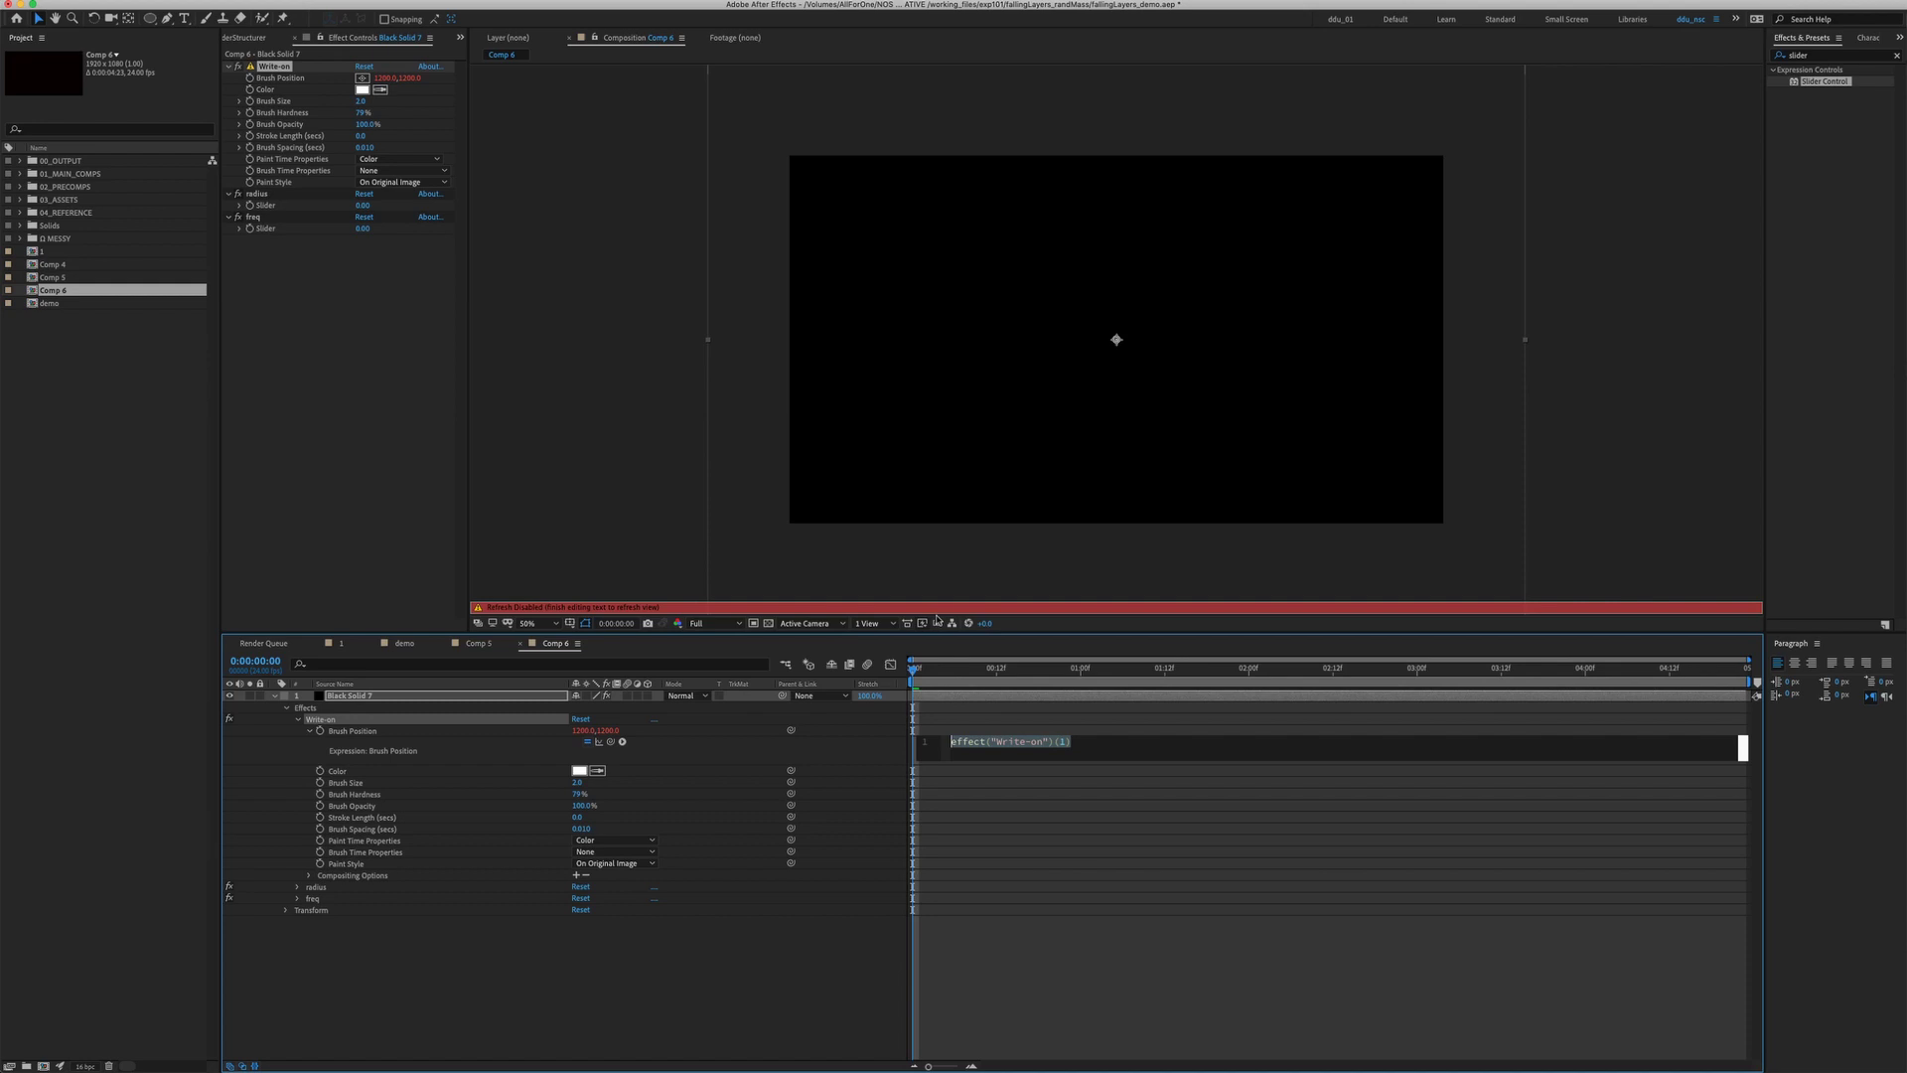
Define radius and freq variables pick-whipped to their matching Slider controls.
type("radius")
type("=")
left_click_drag(610, 741, 278, 206)
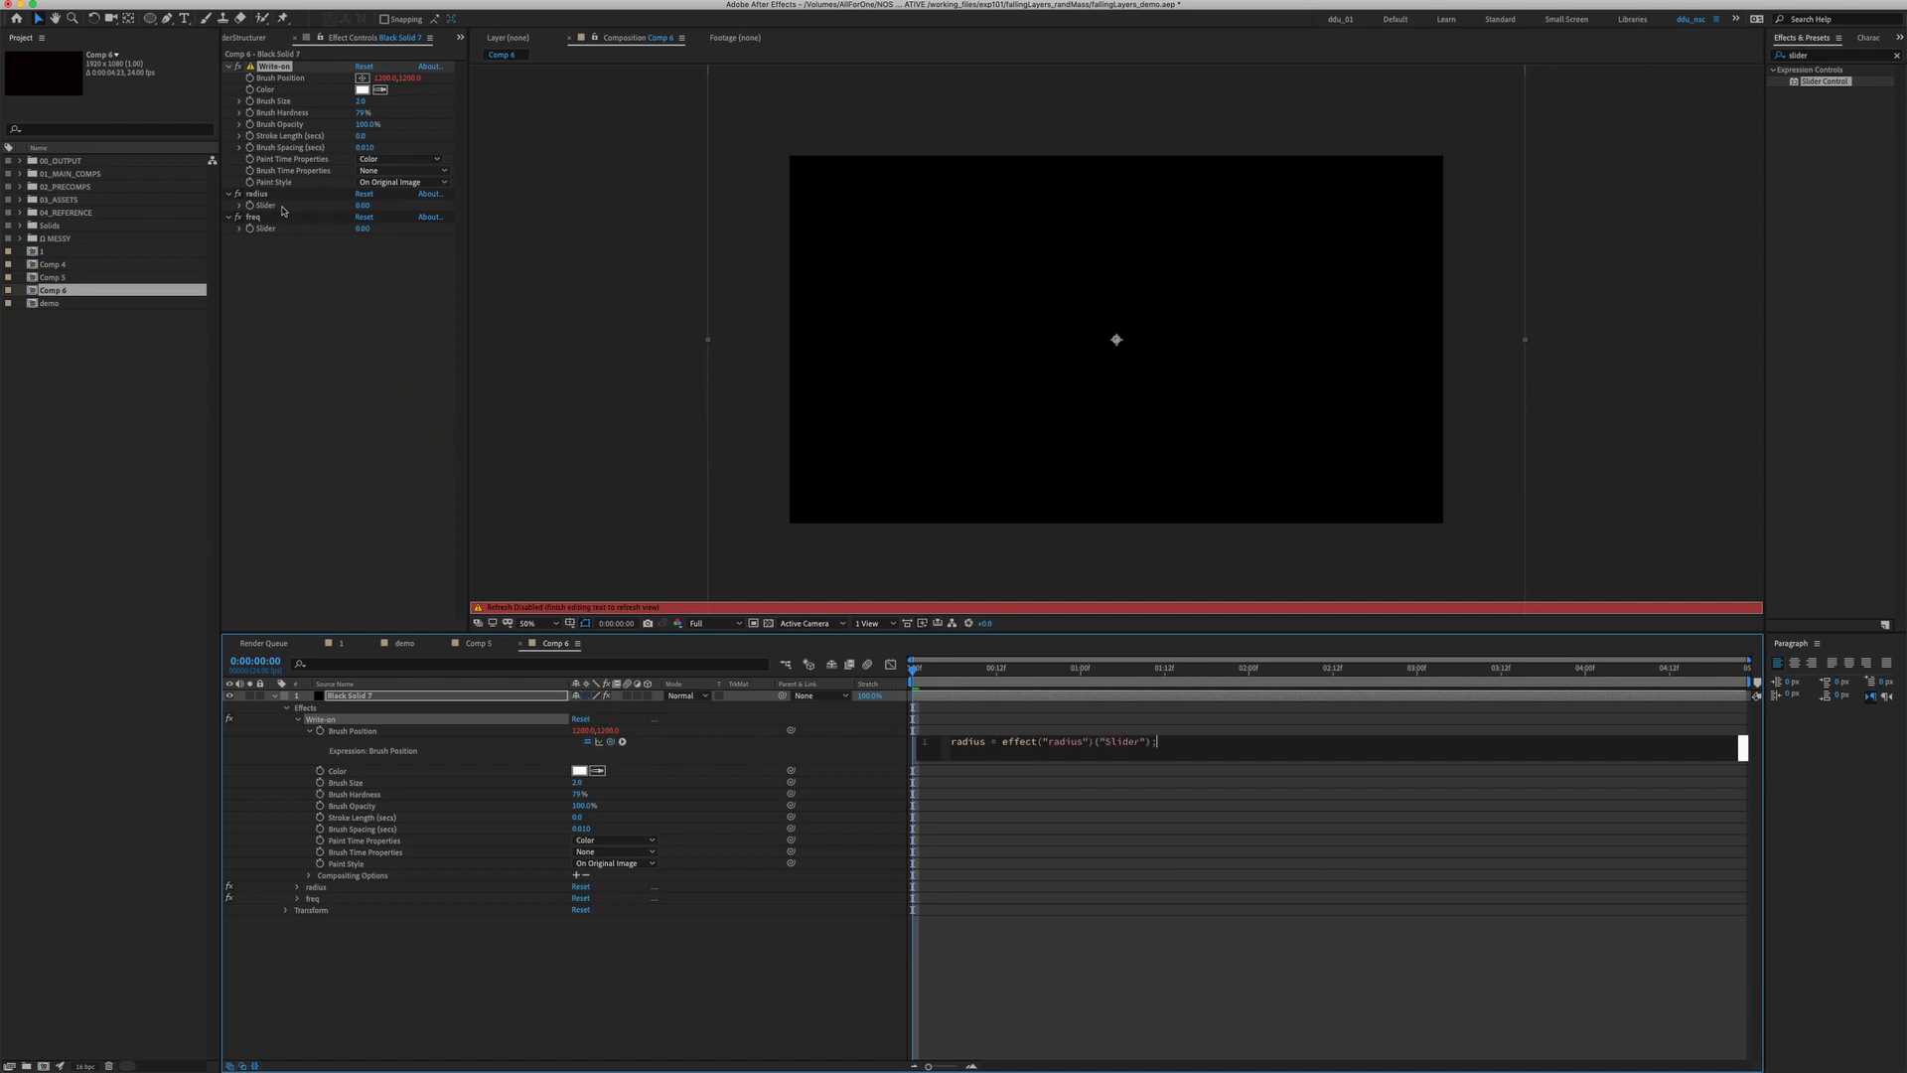
type(";")
key("Return")
type("freq =")
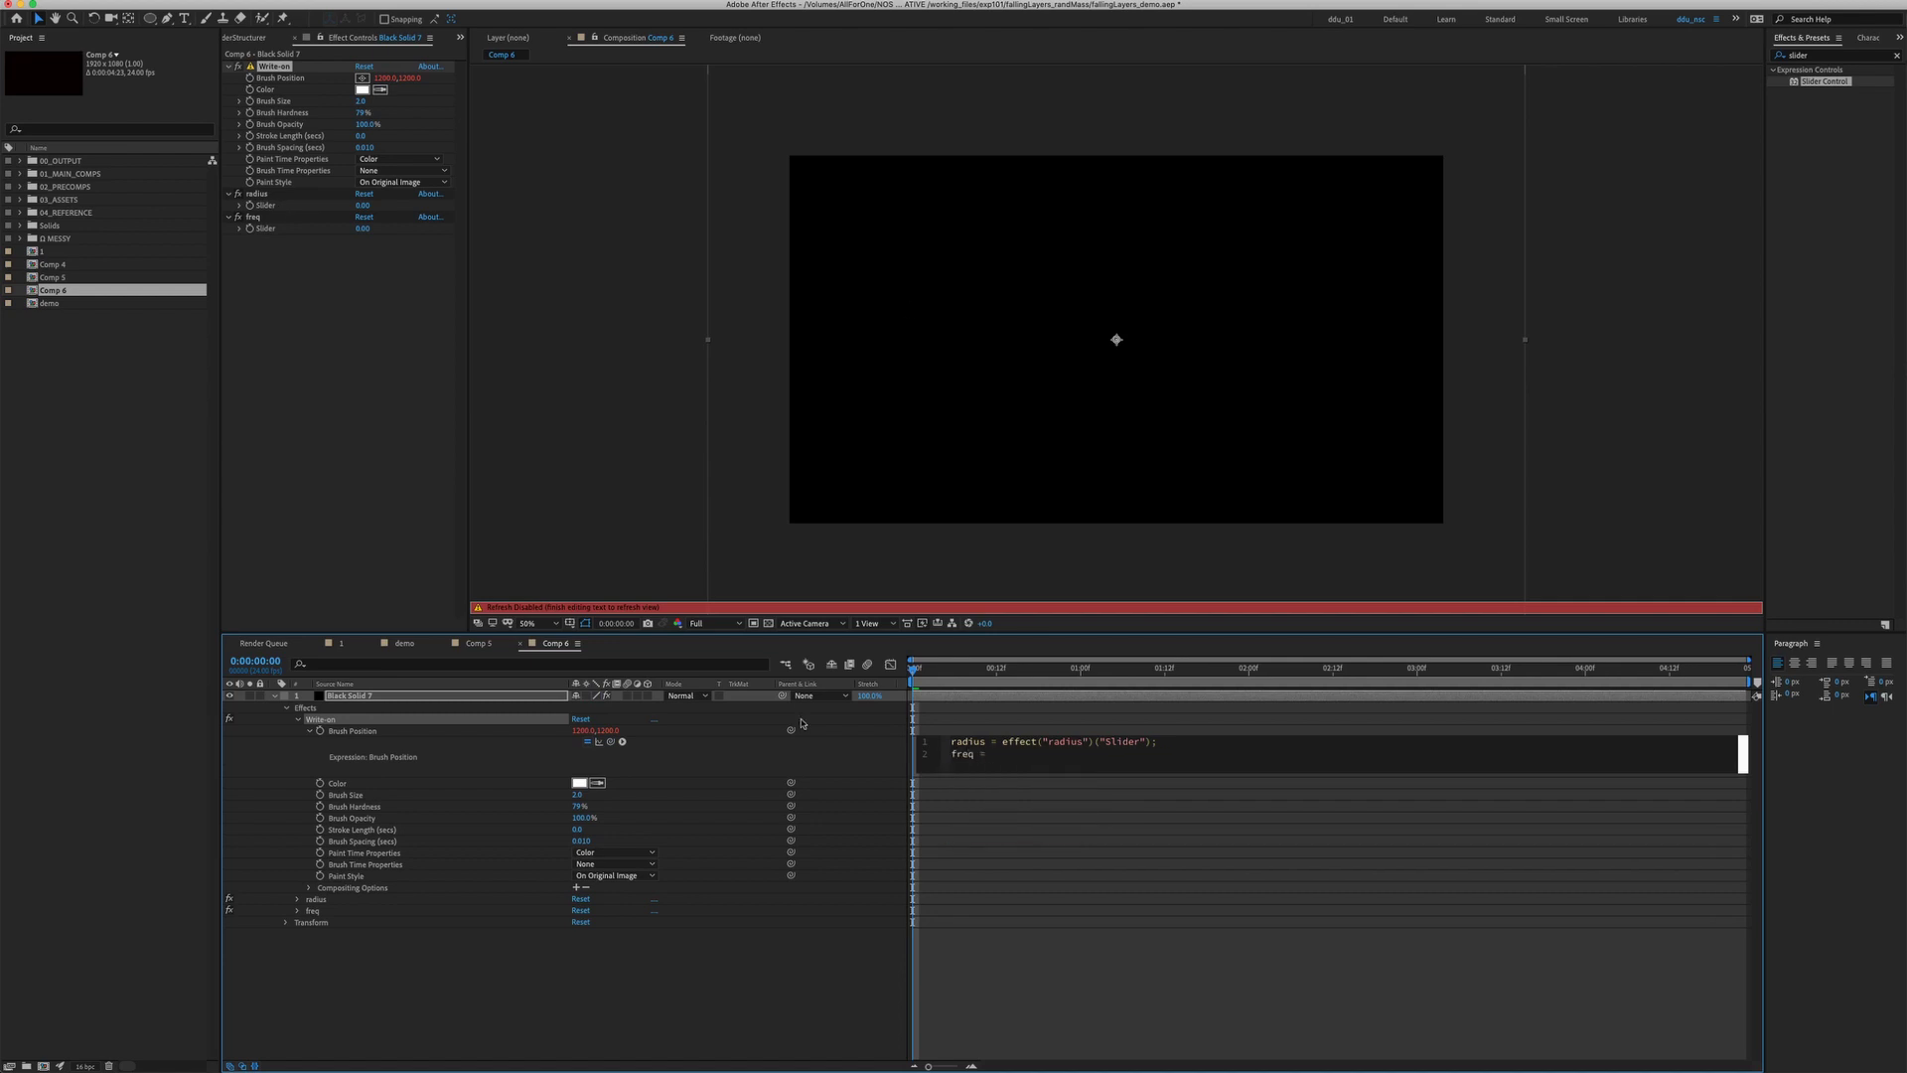
mouse_move(609, 741)
left_mouse_down()
mouse_move(298, 239)
mouse_move(264, 228)
left_mouse_up()
Add the line x = radius*Math.sin(time*freq); to the expression.
type(";")
key("Return")
key("Return")
key("Return")
key("Return")
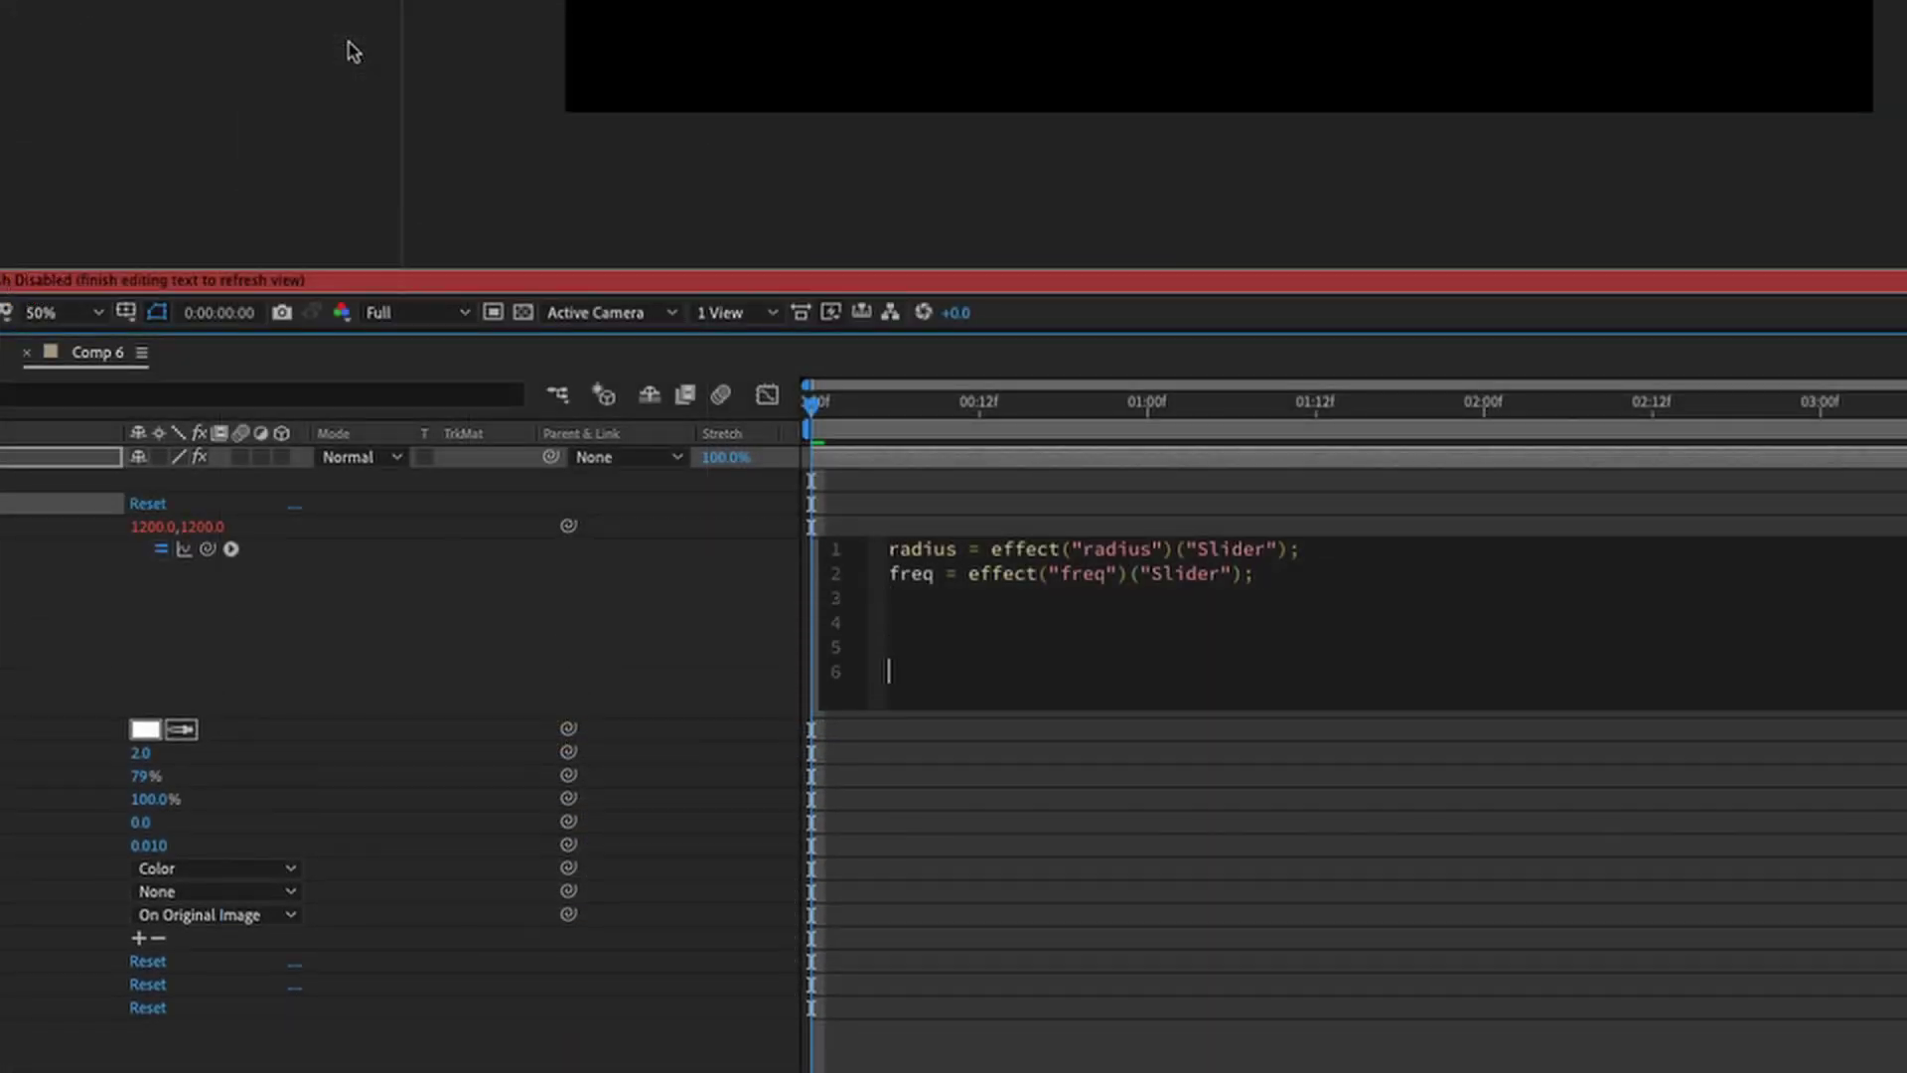
key("Up")
key("Up")
type("x = rad")
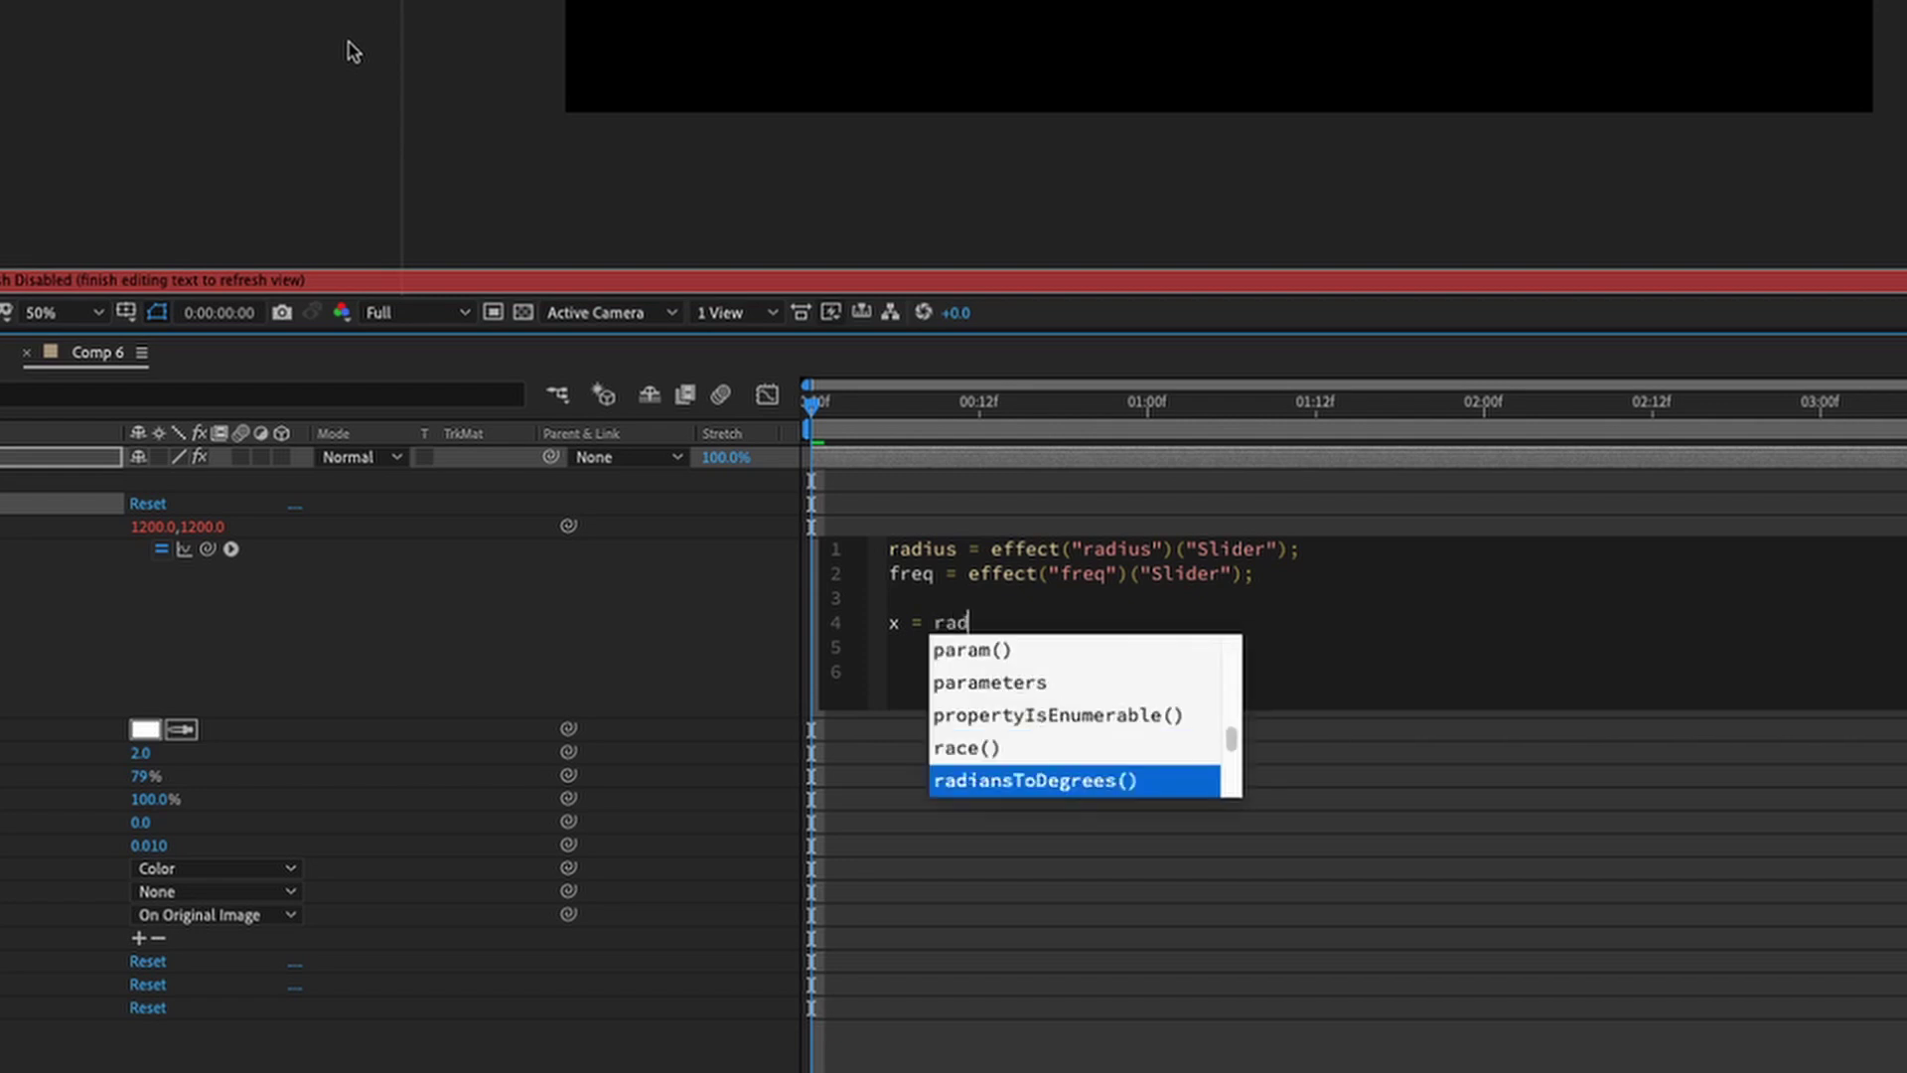
type("ius*Math.so")
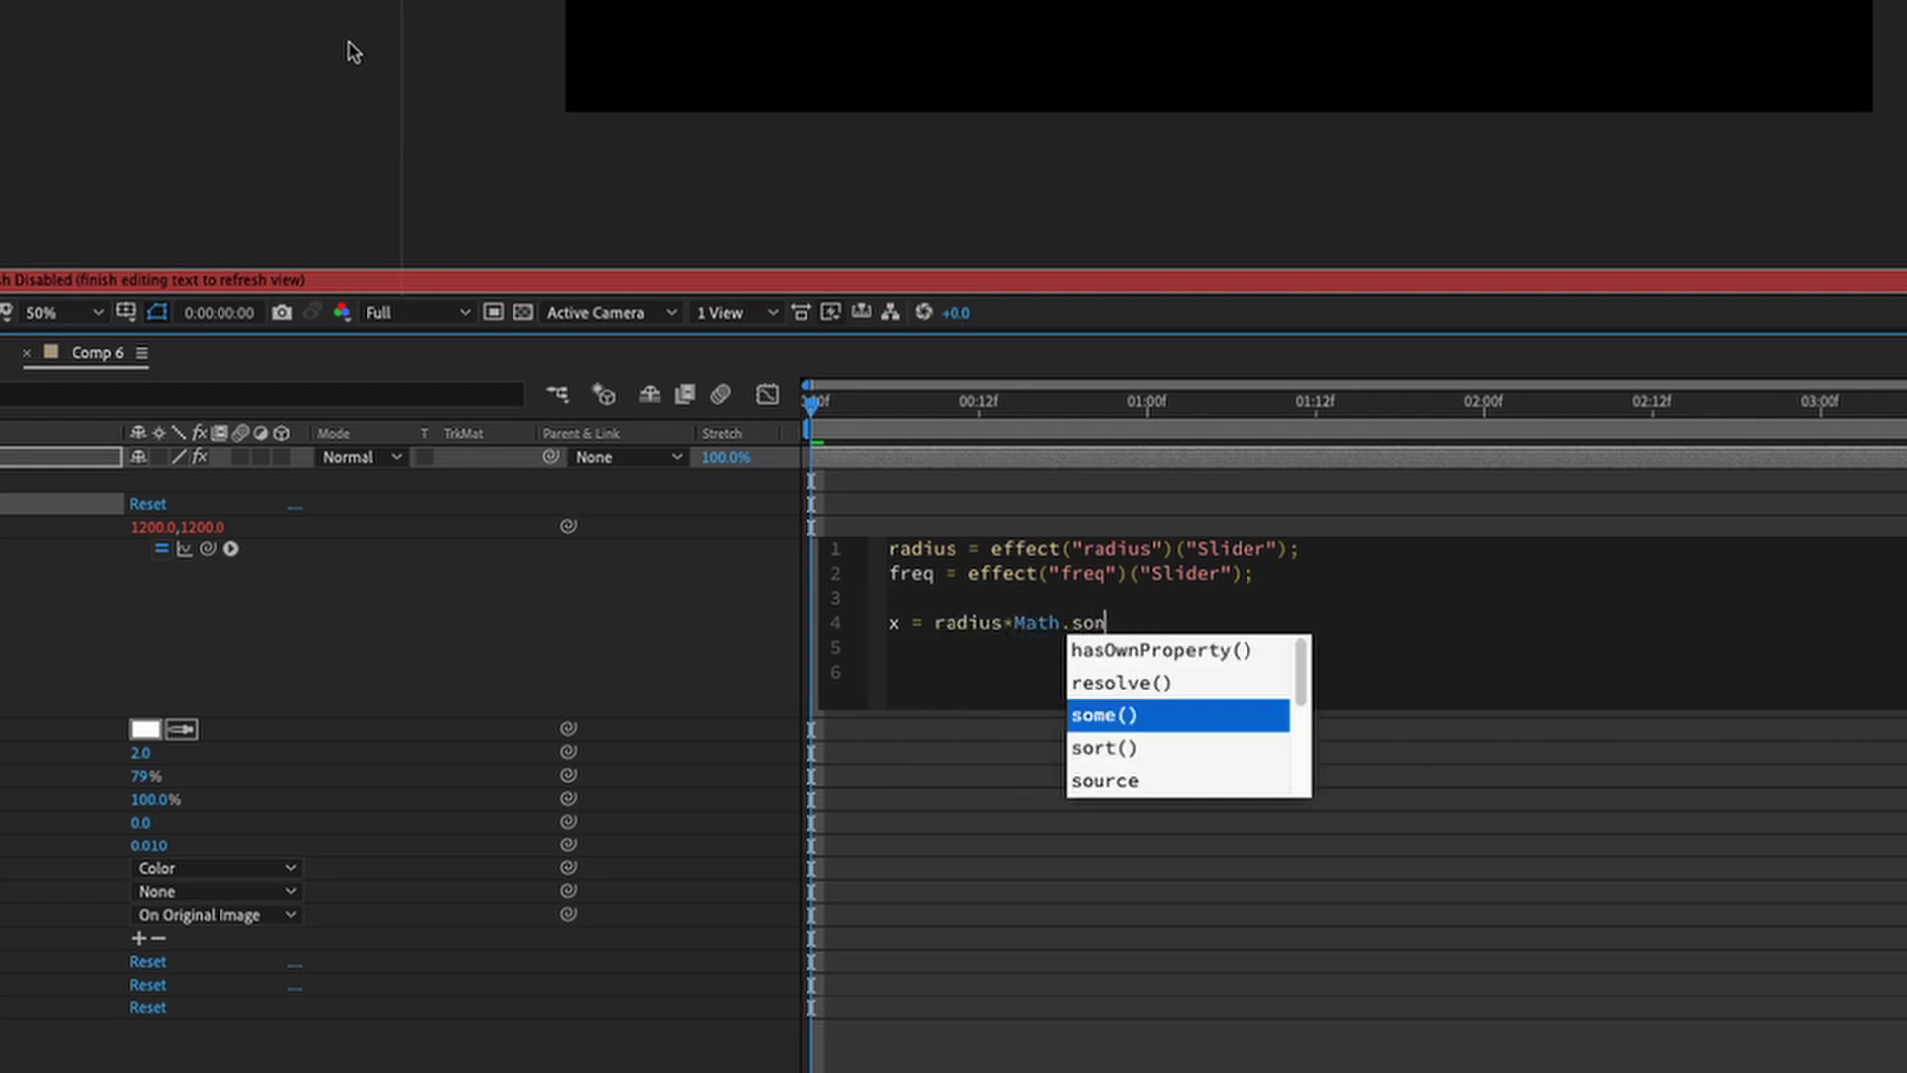
key("BackSpace")
type("in")
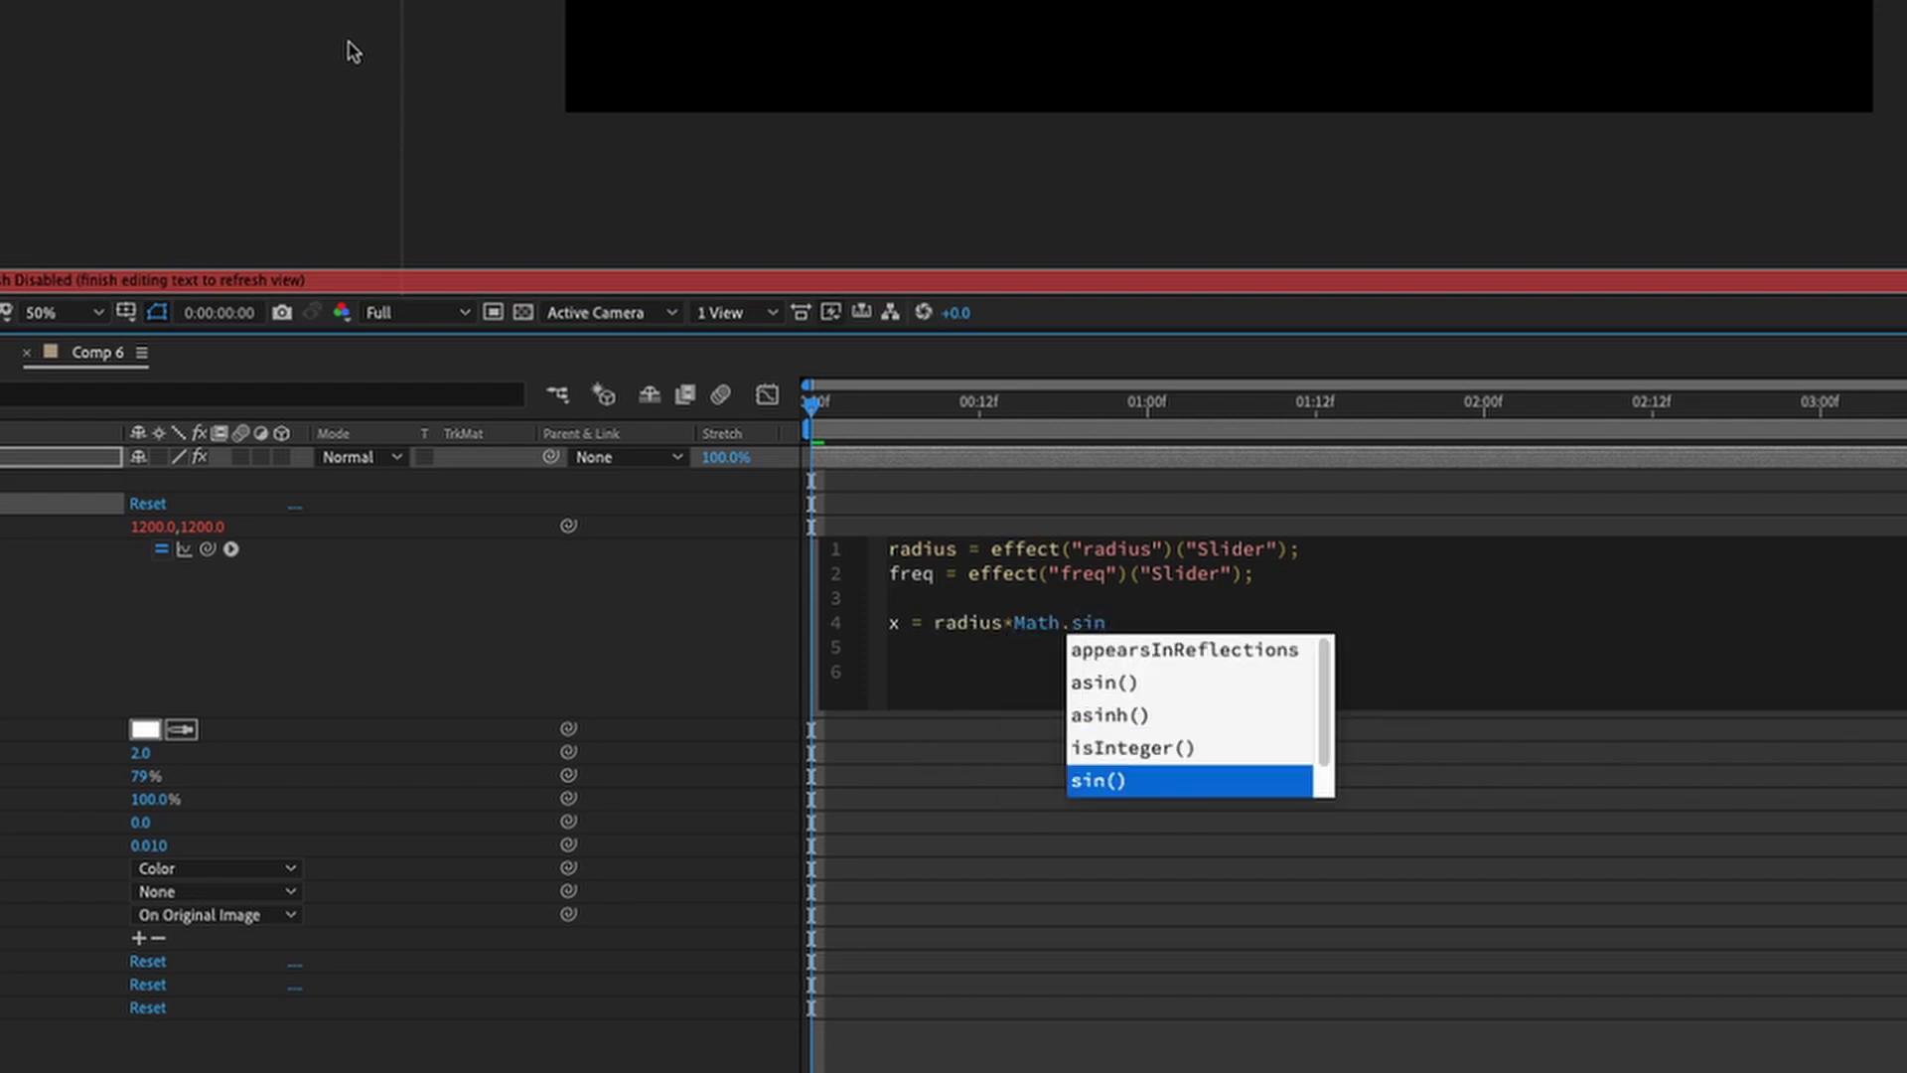
key("Return")
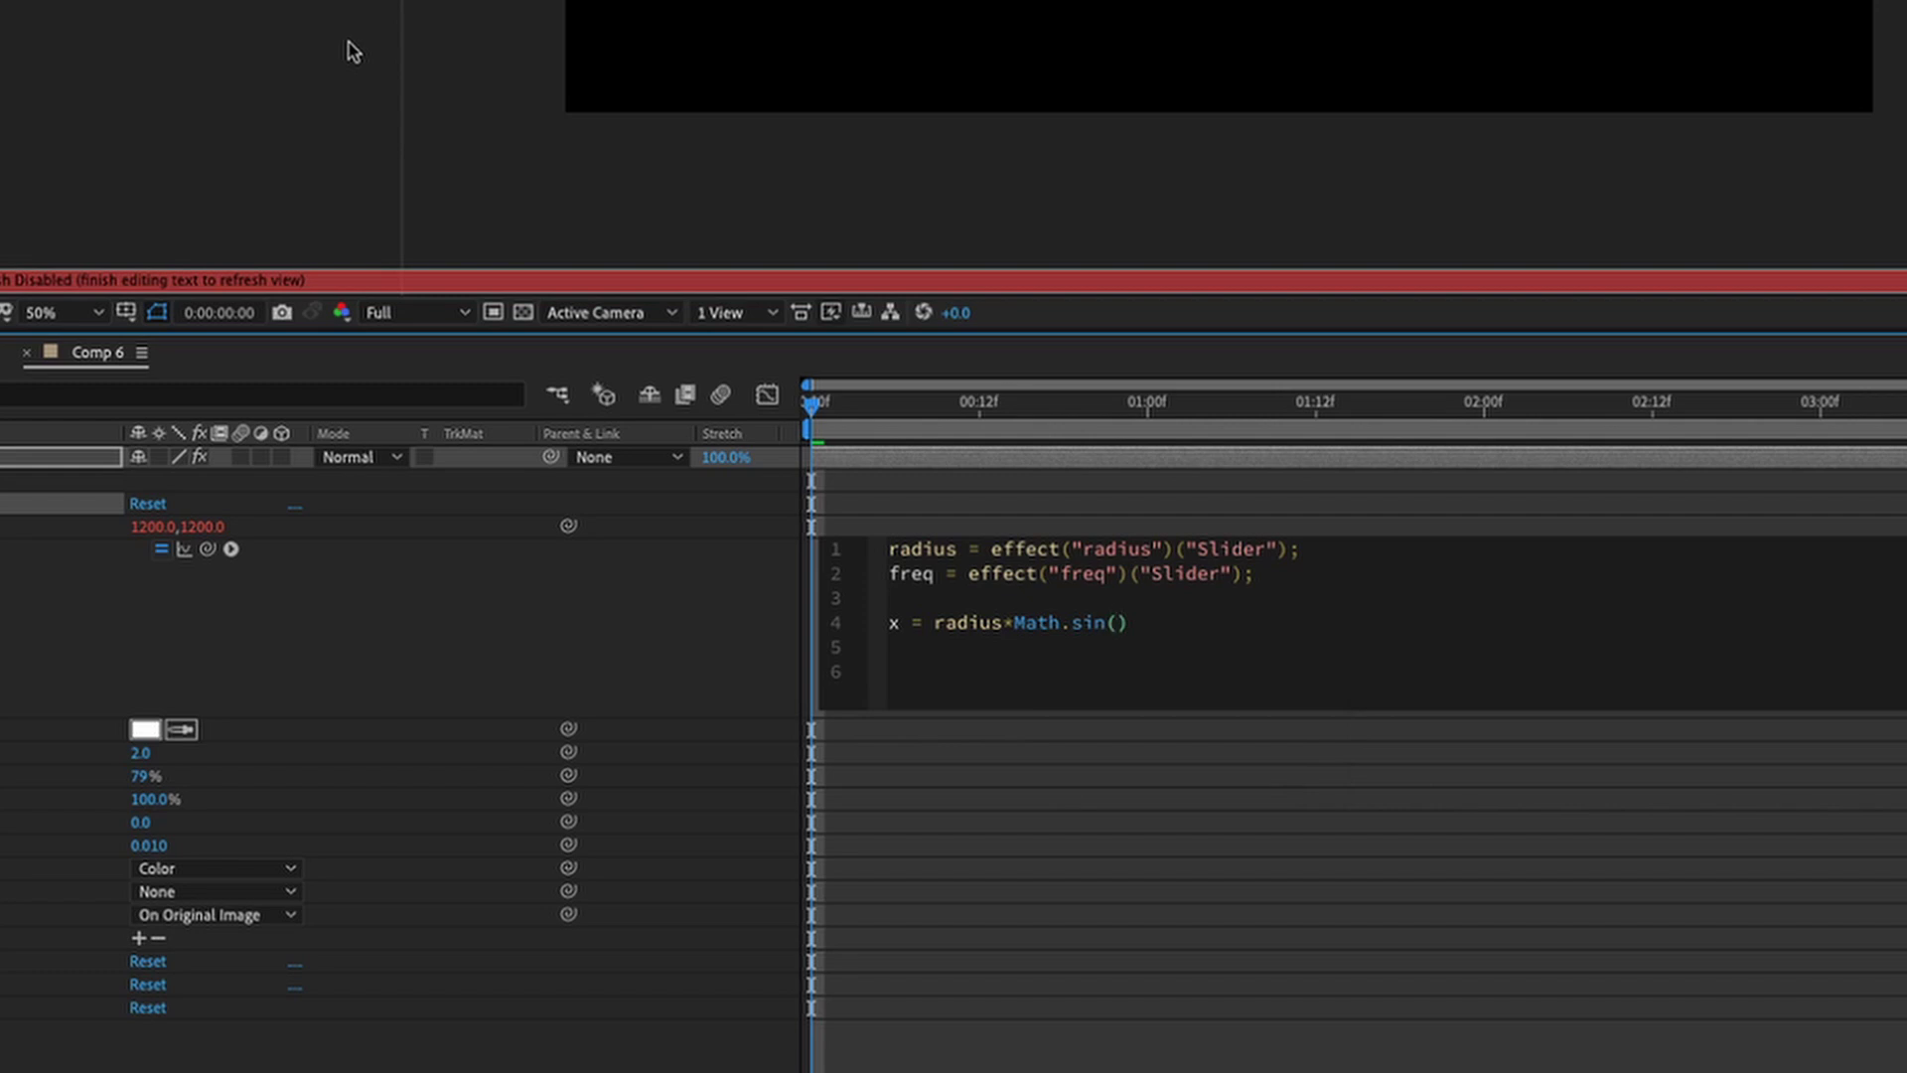
type("time*freq);")
Duplicate the x line as y = radius*Math.cos(time*freq);.
left_click_drag(1257, 624, 694, 639)
key("ctrl+c")
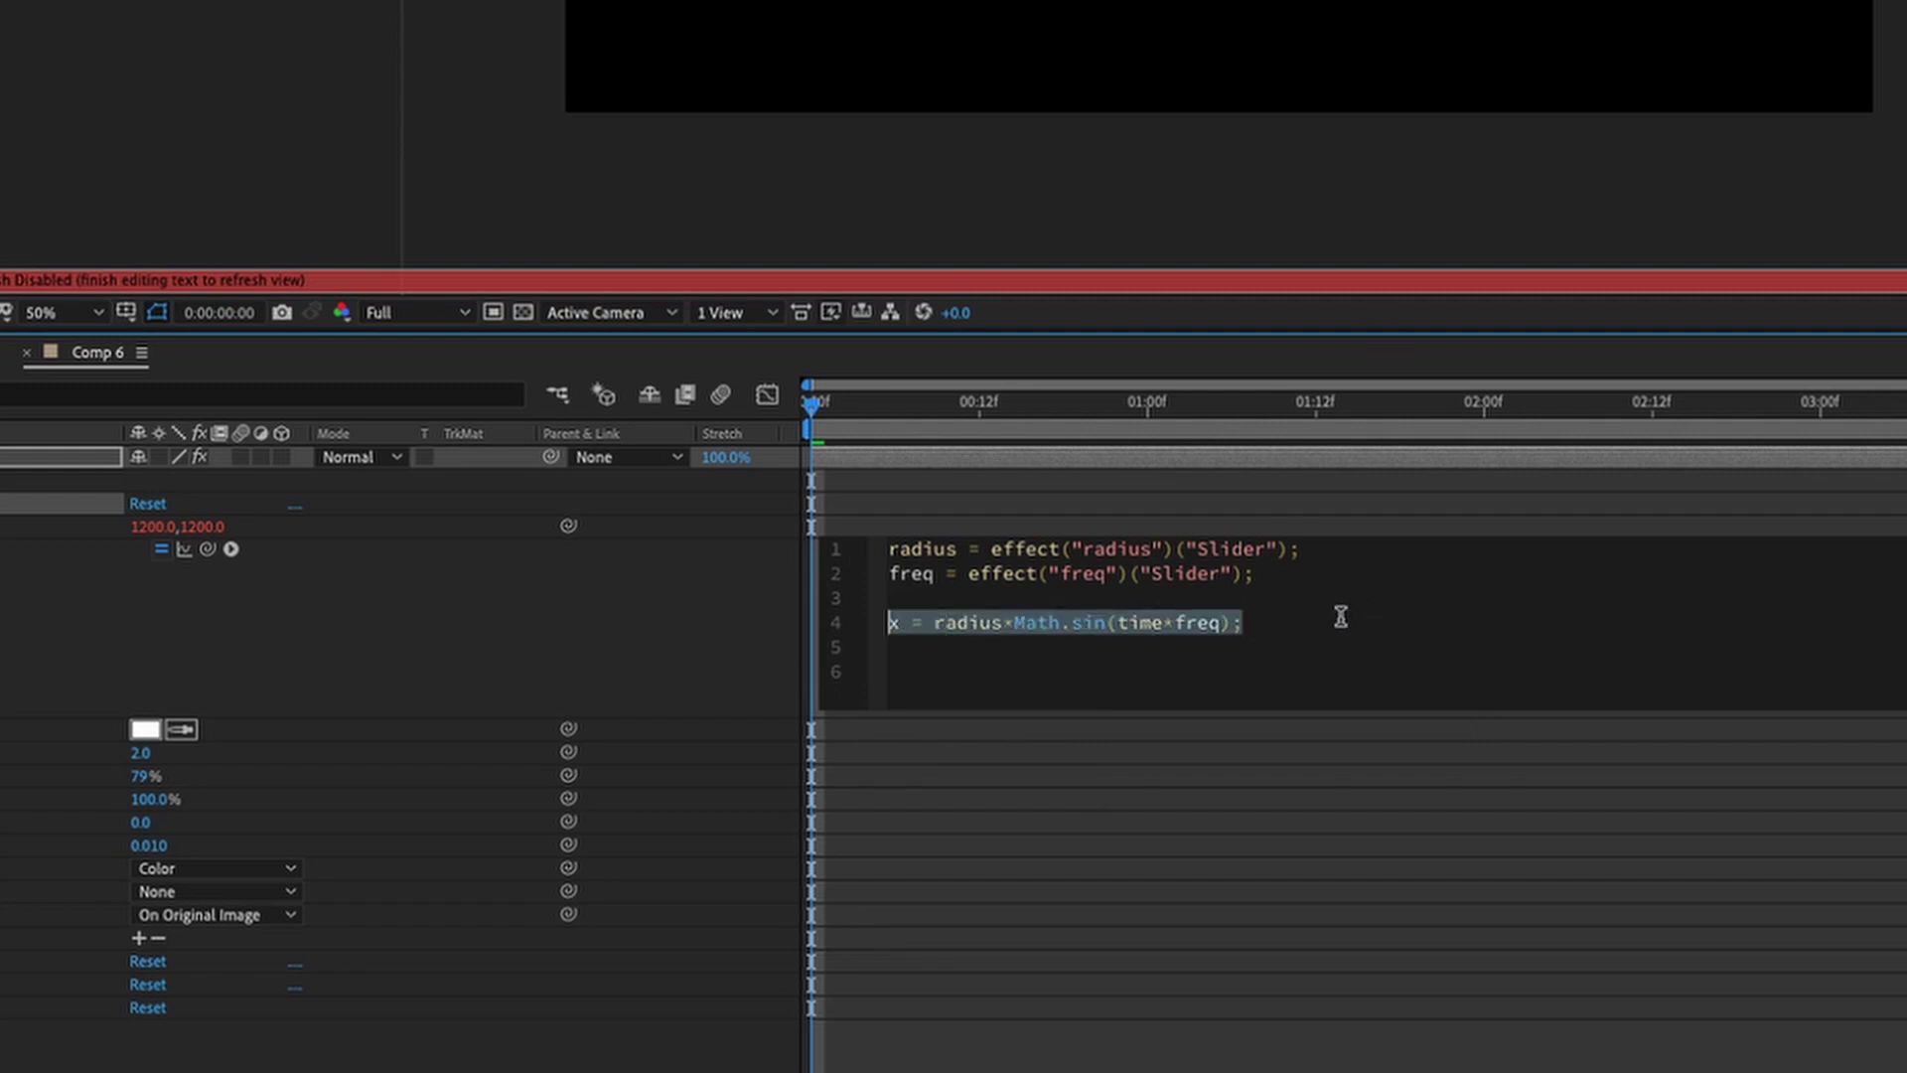
left_click(1286, 624)
key("Return")
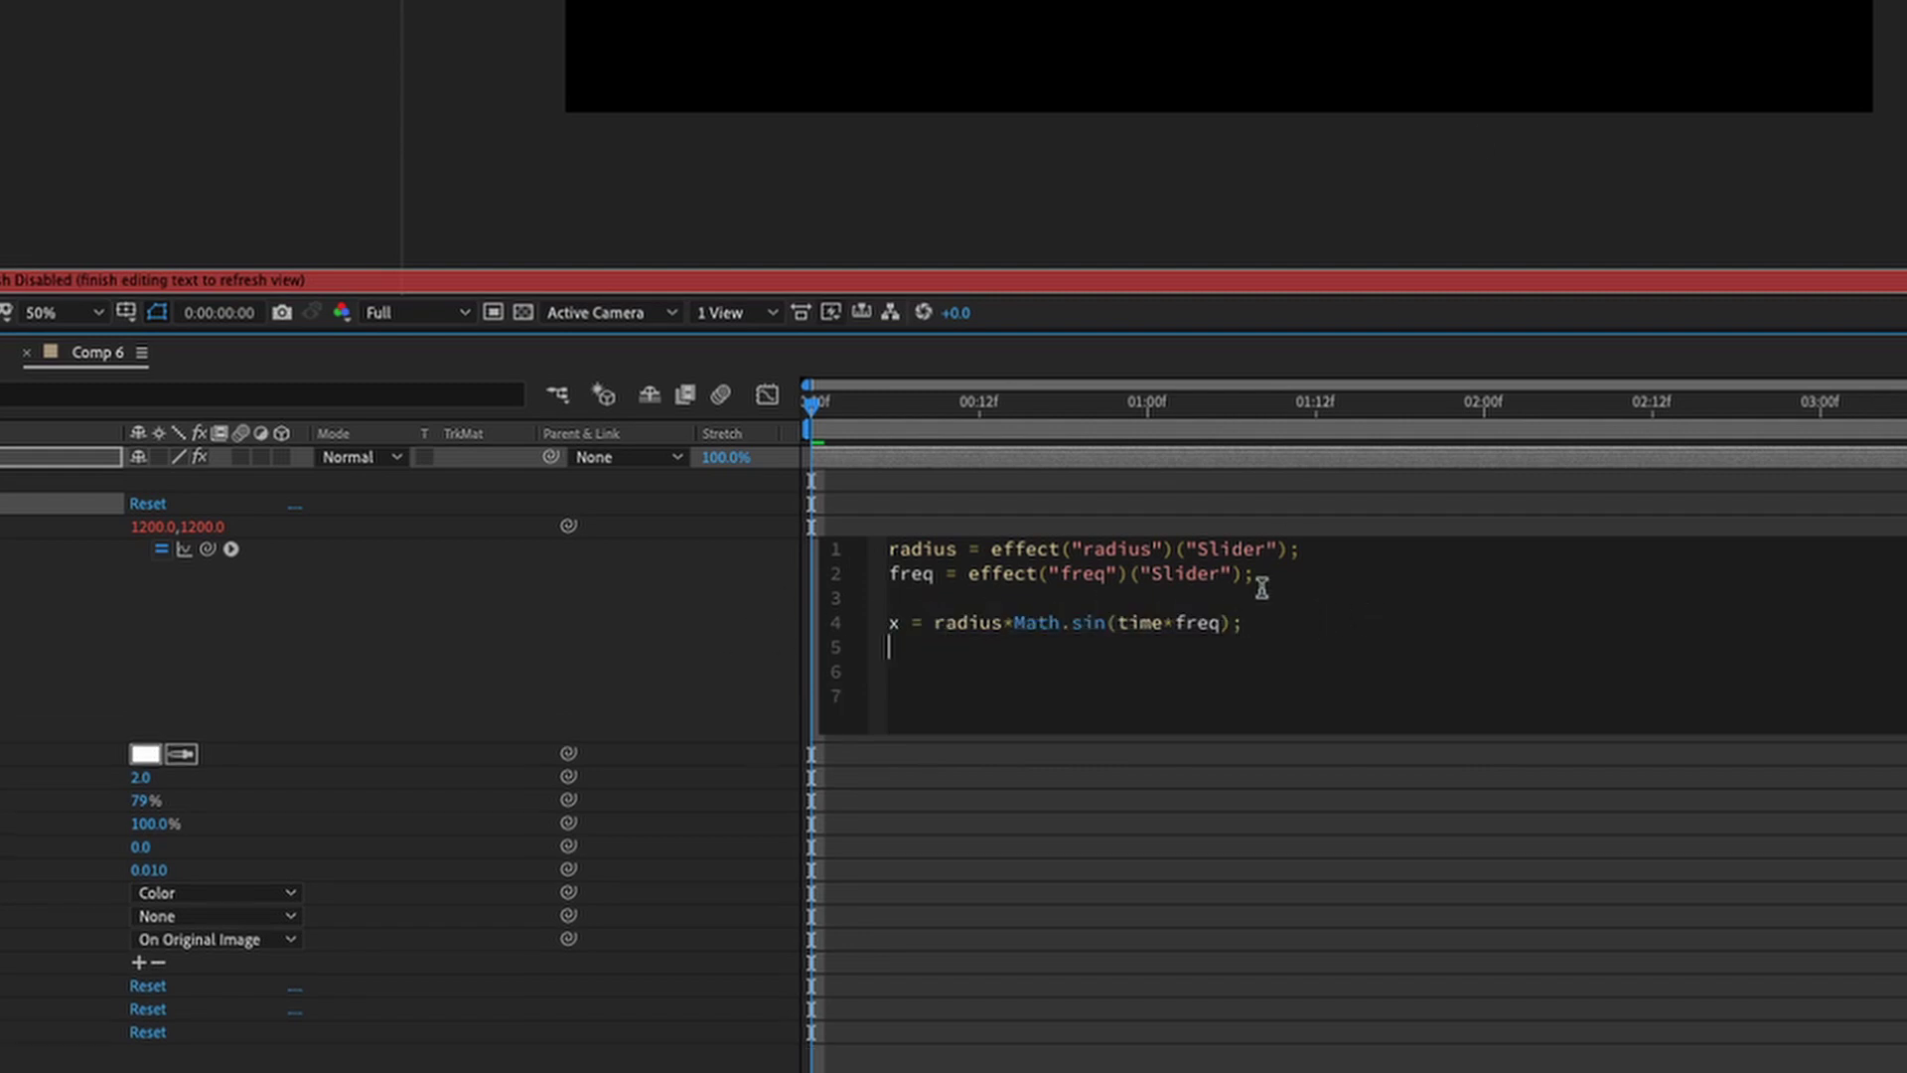
key("ctrl+v")
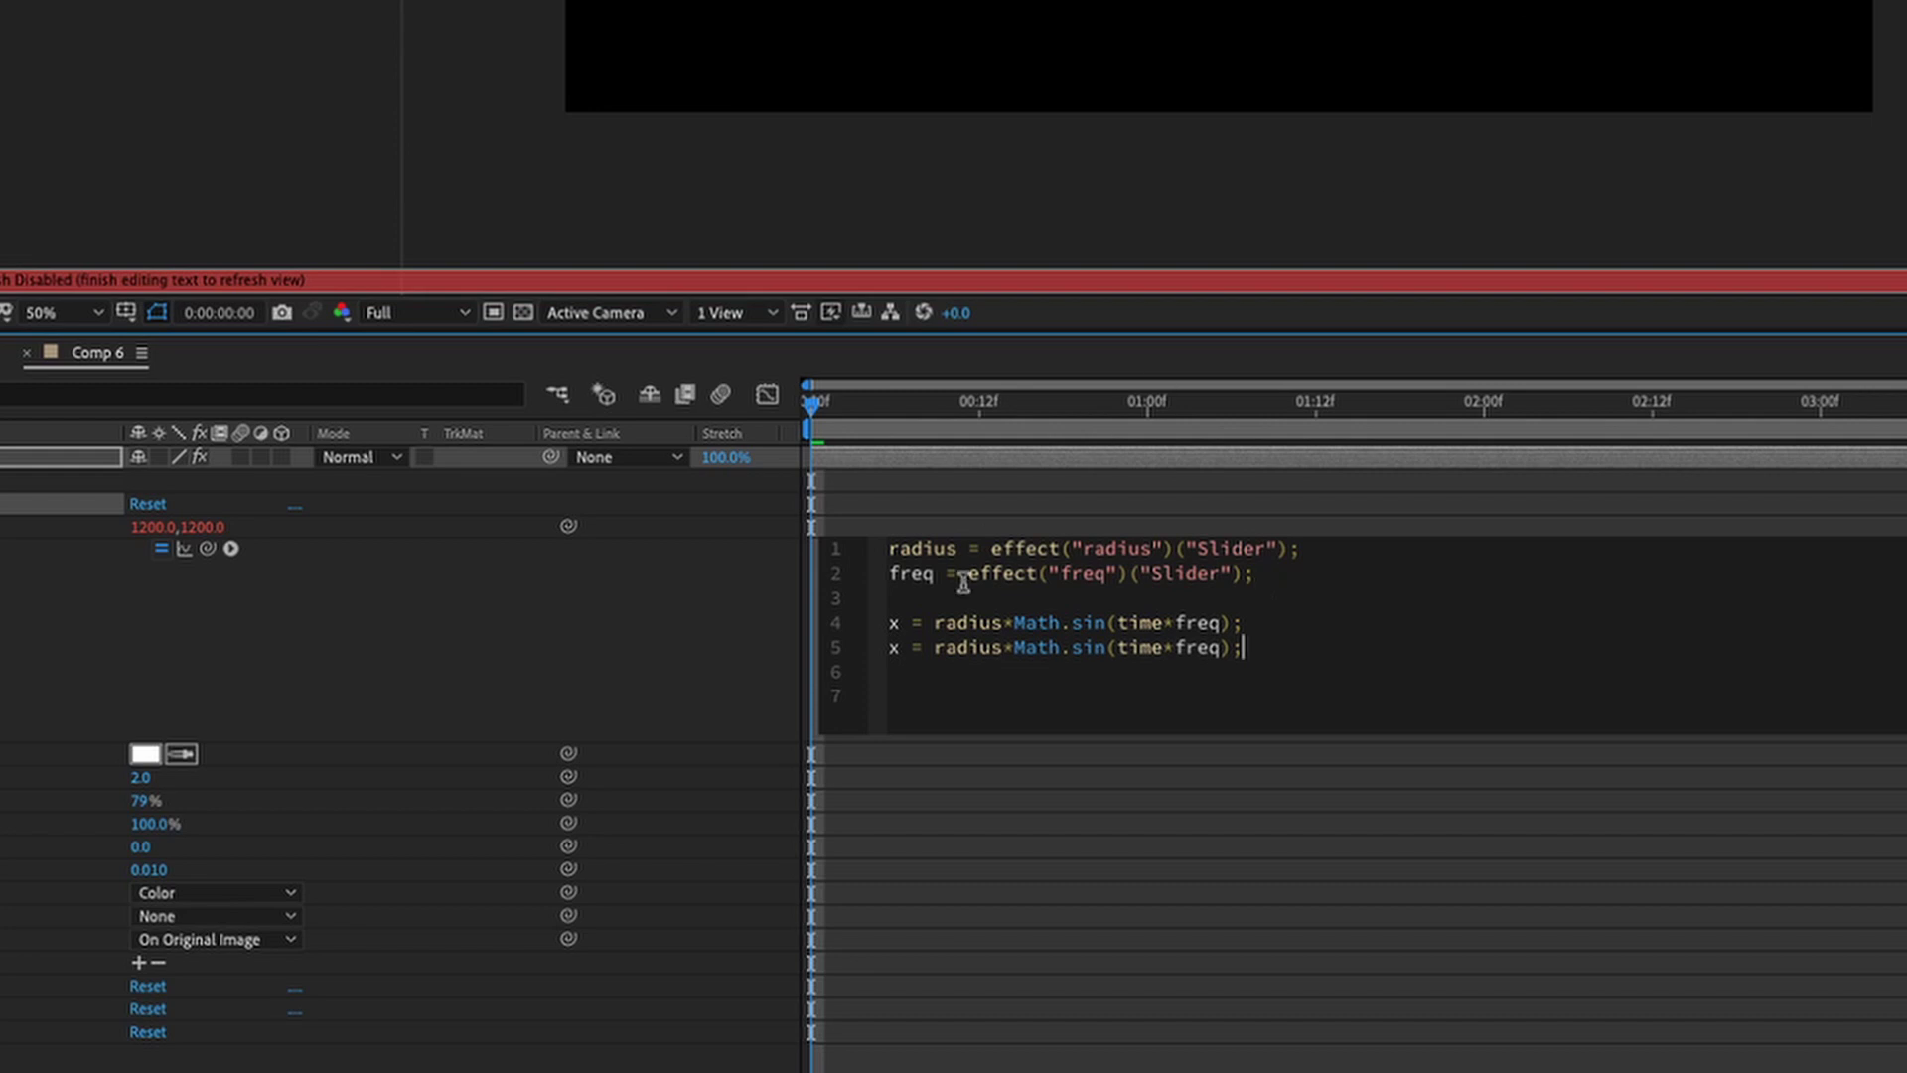
double_click(893, 647)
type("y")
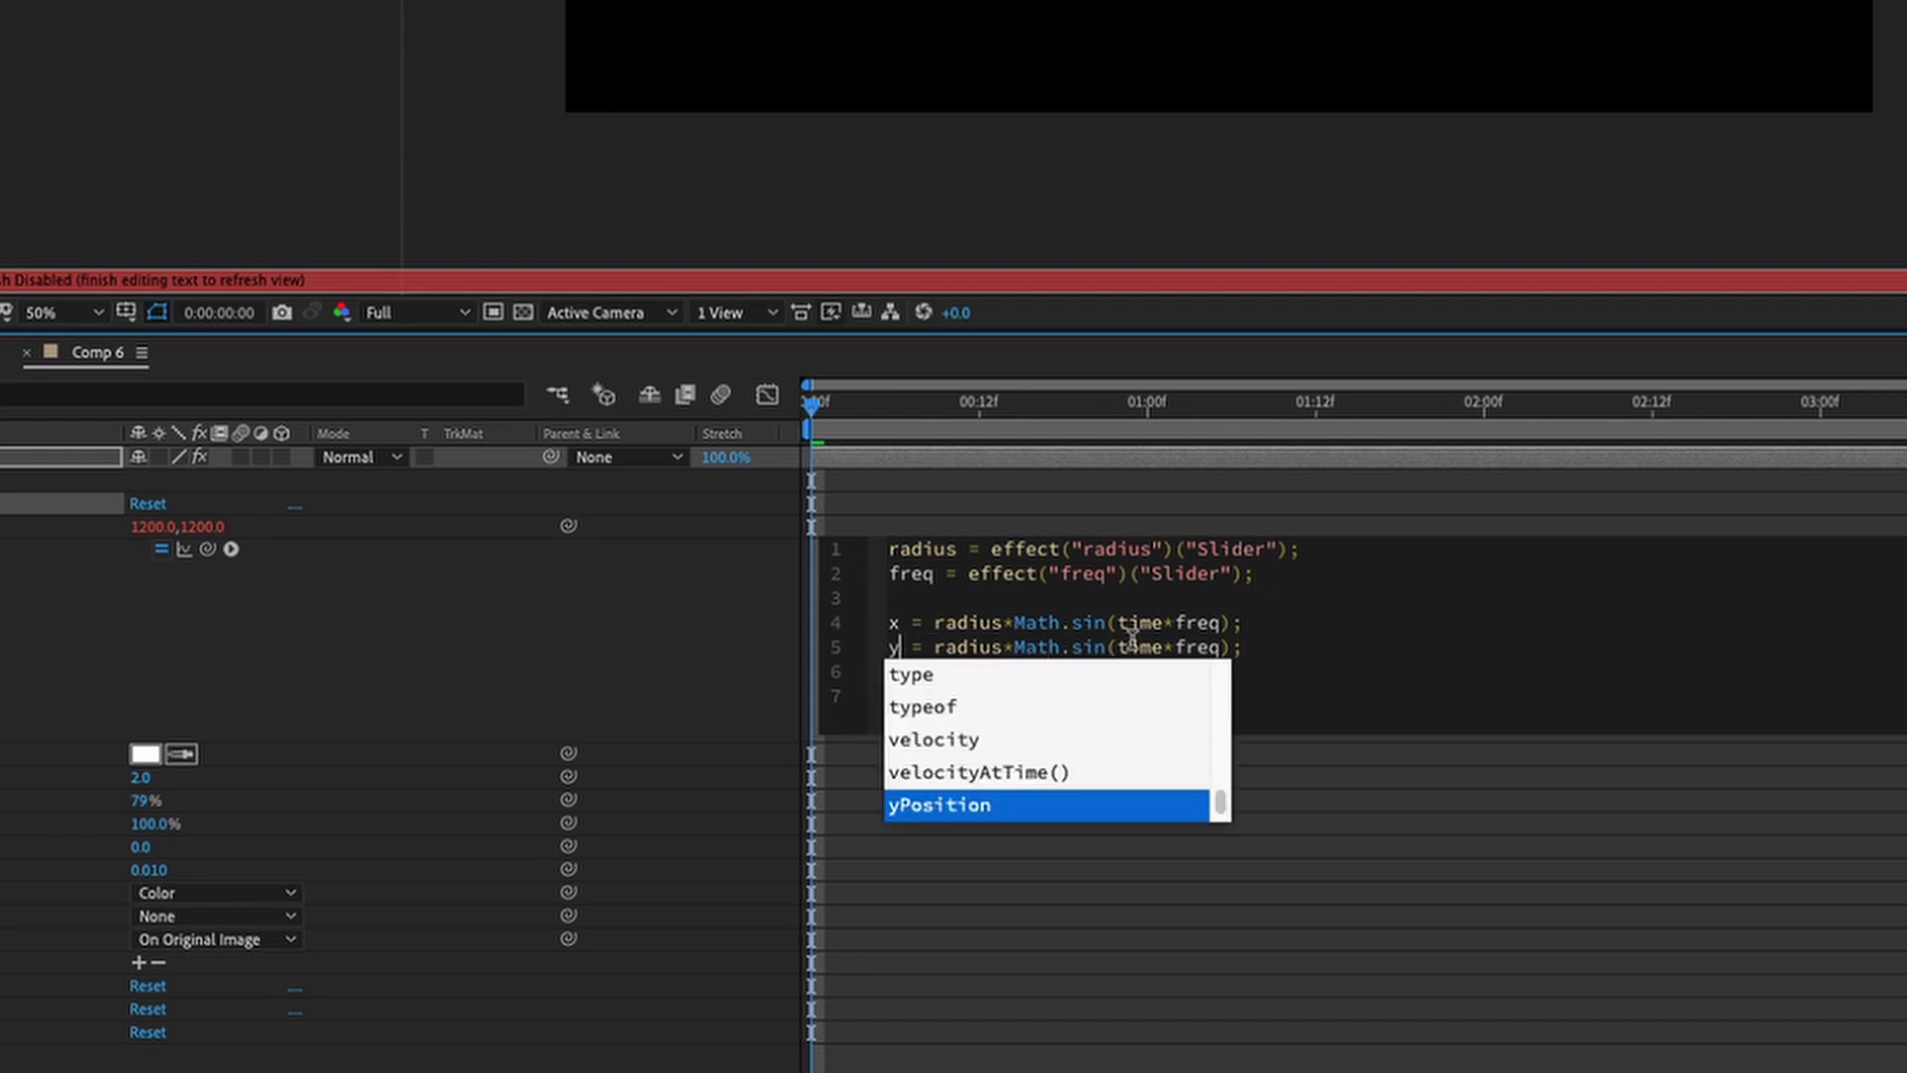
left_click(1106, 647)
left_click_drag(1106, 647, 1073, 645)
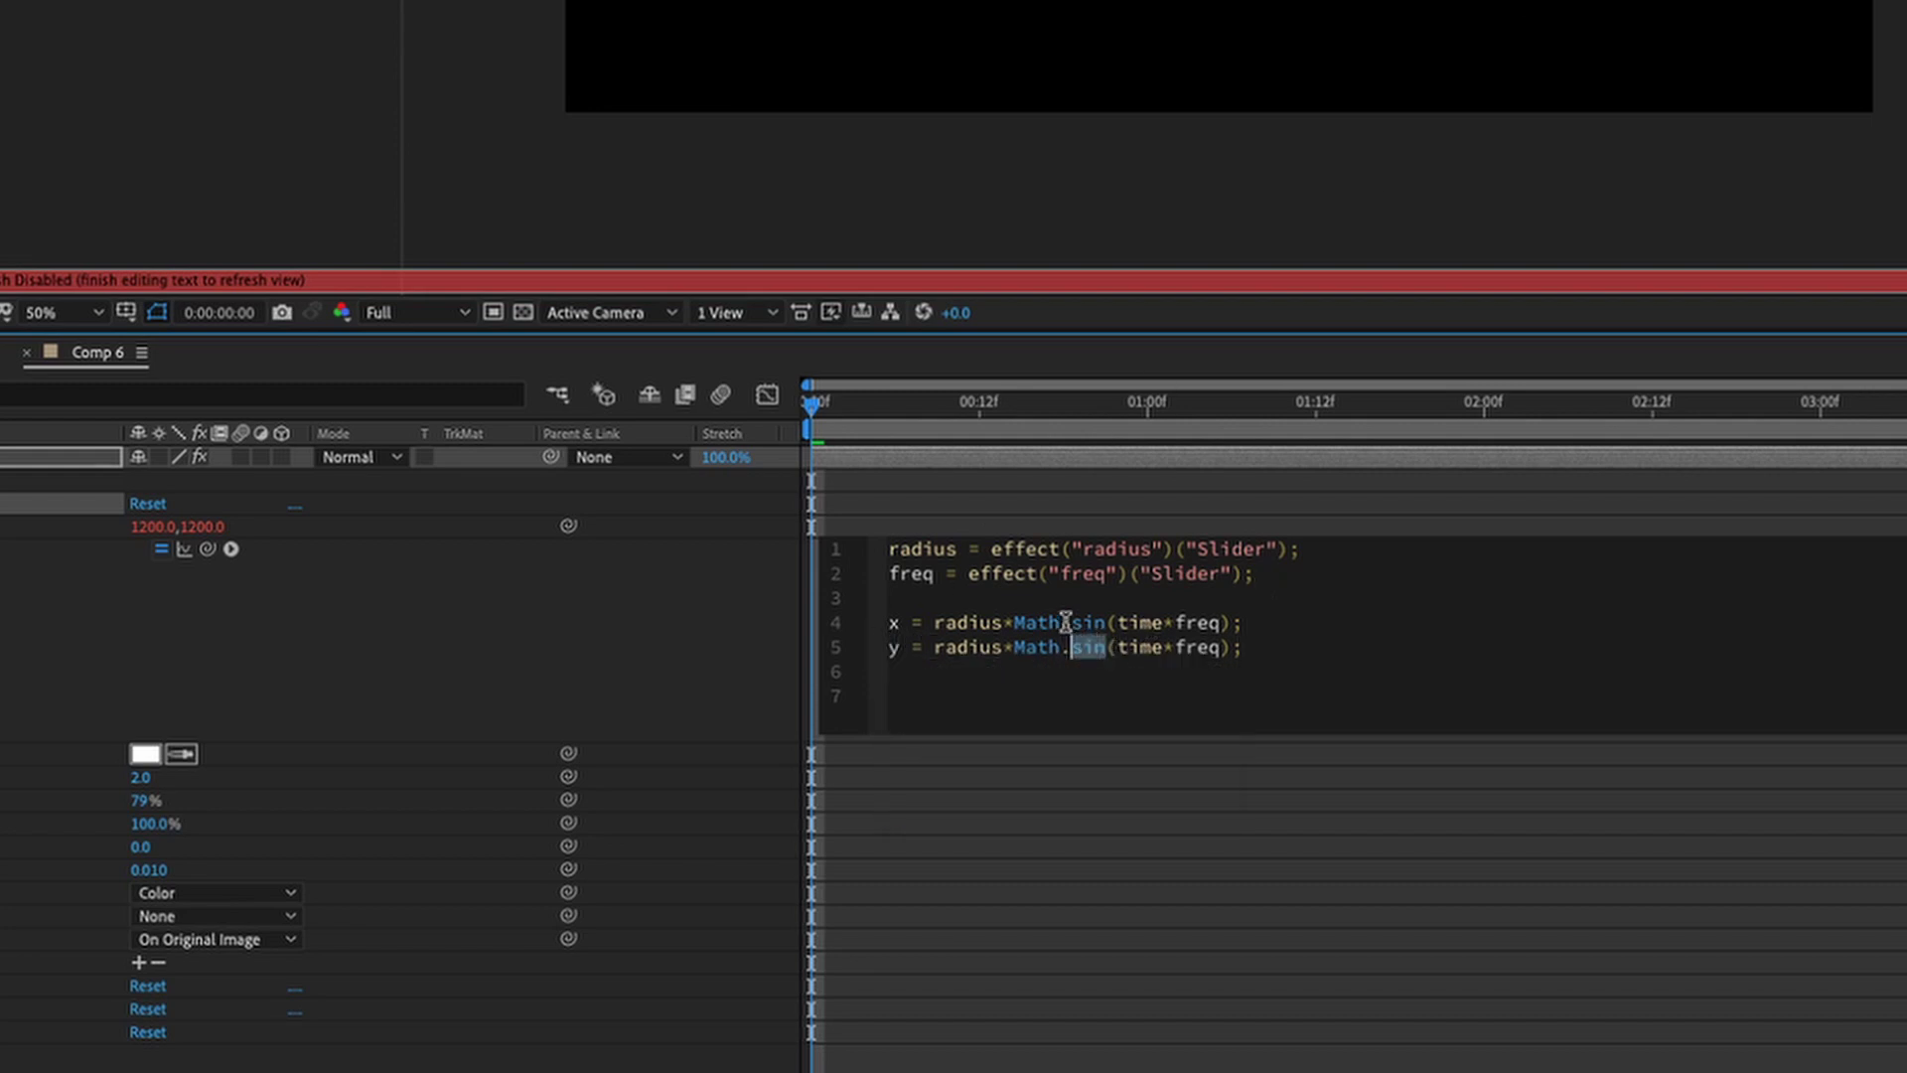
type("cosi")
key("BackSpace")
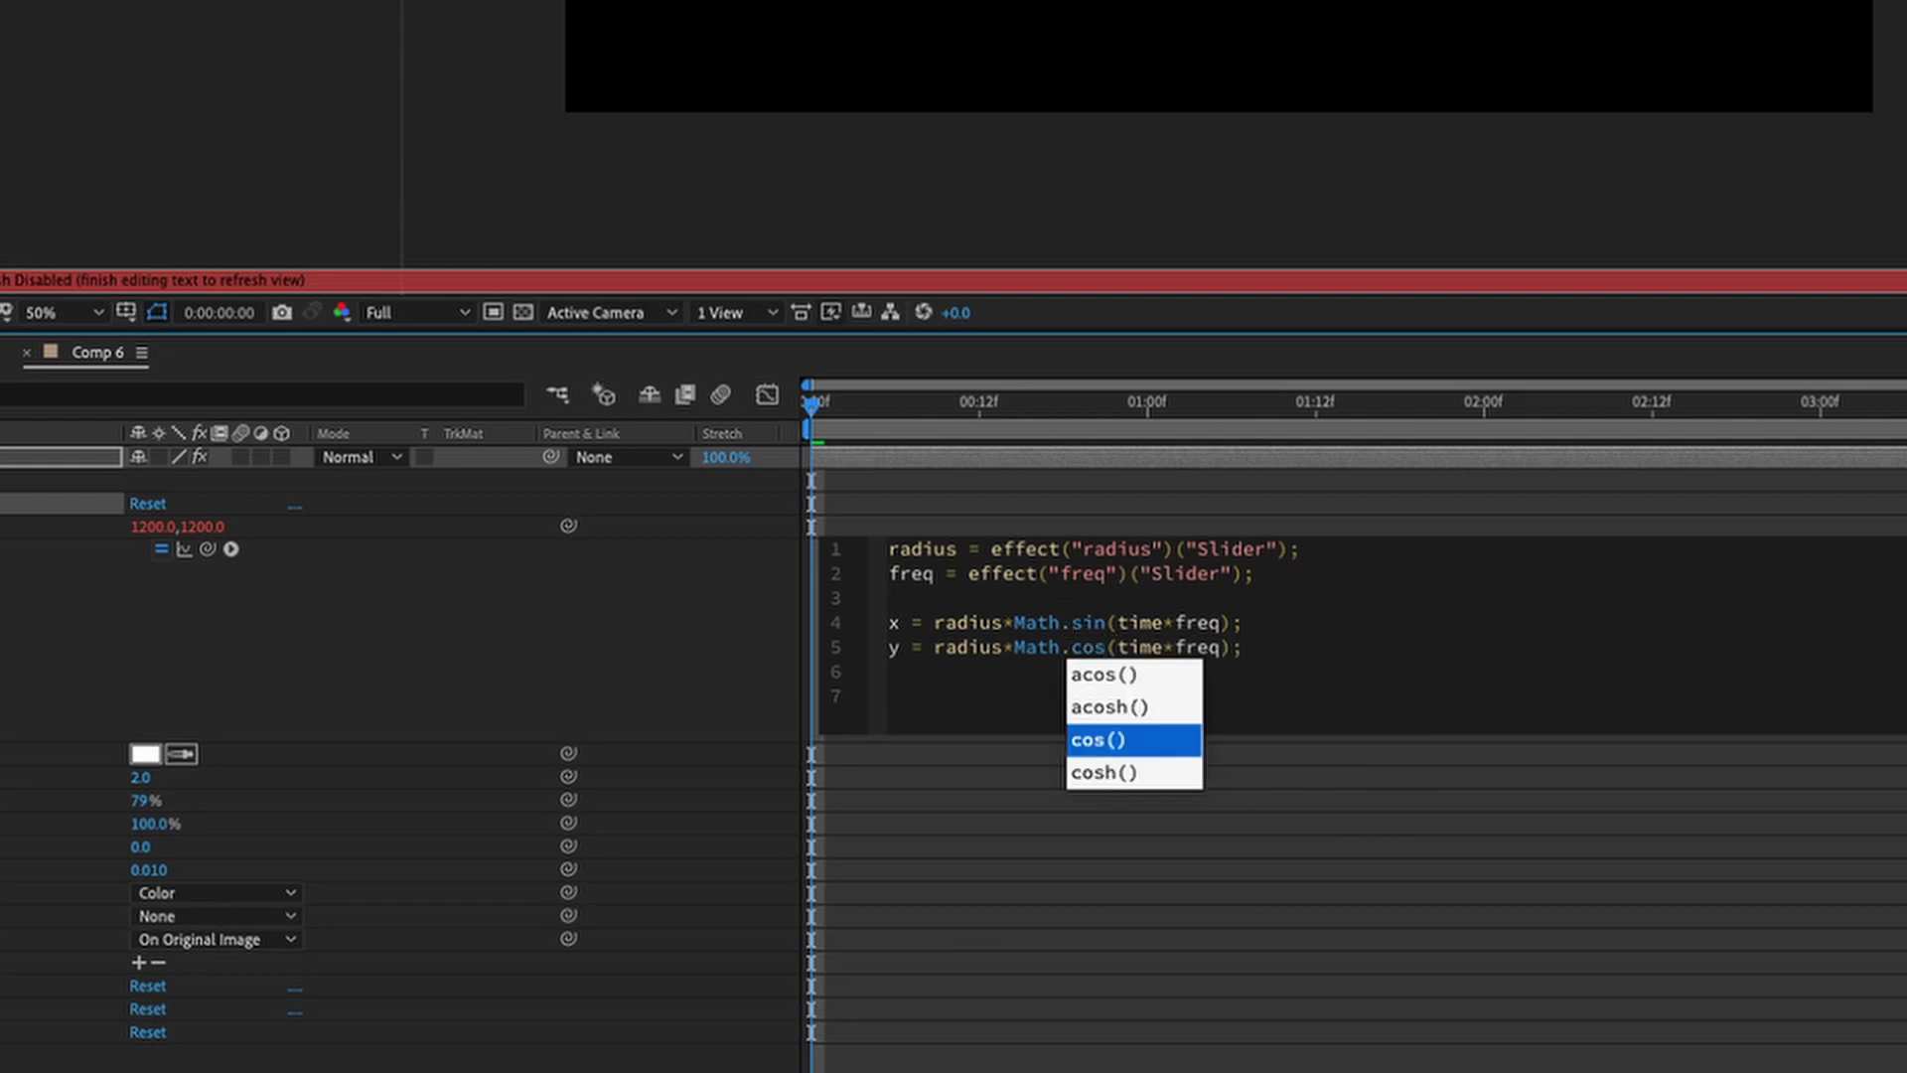
left_click(1296, 626)
End the expression by returning [x,y].
left_click(1269, 651)
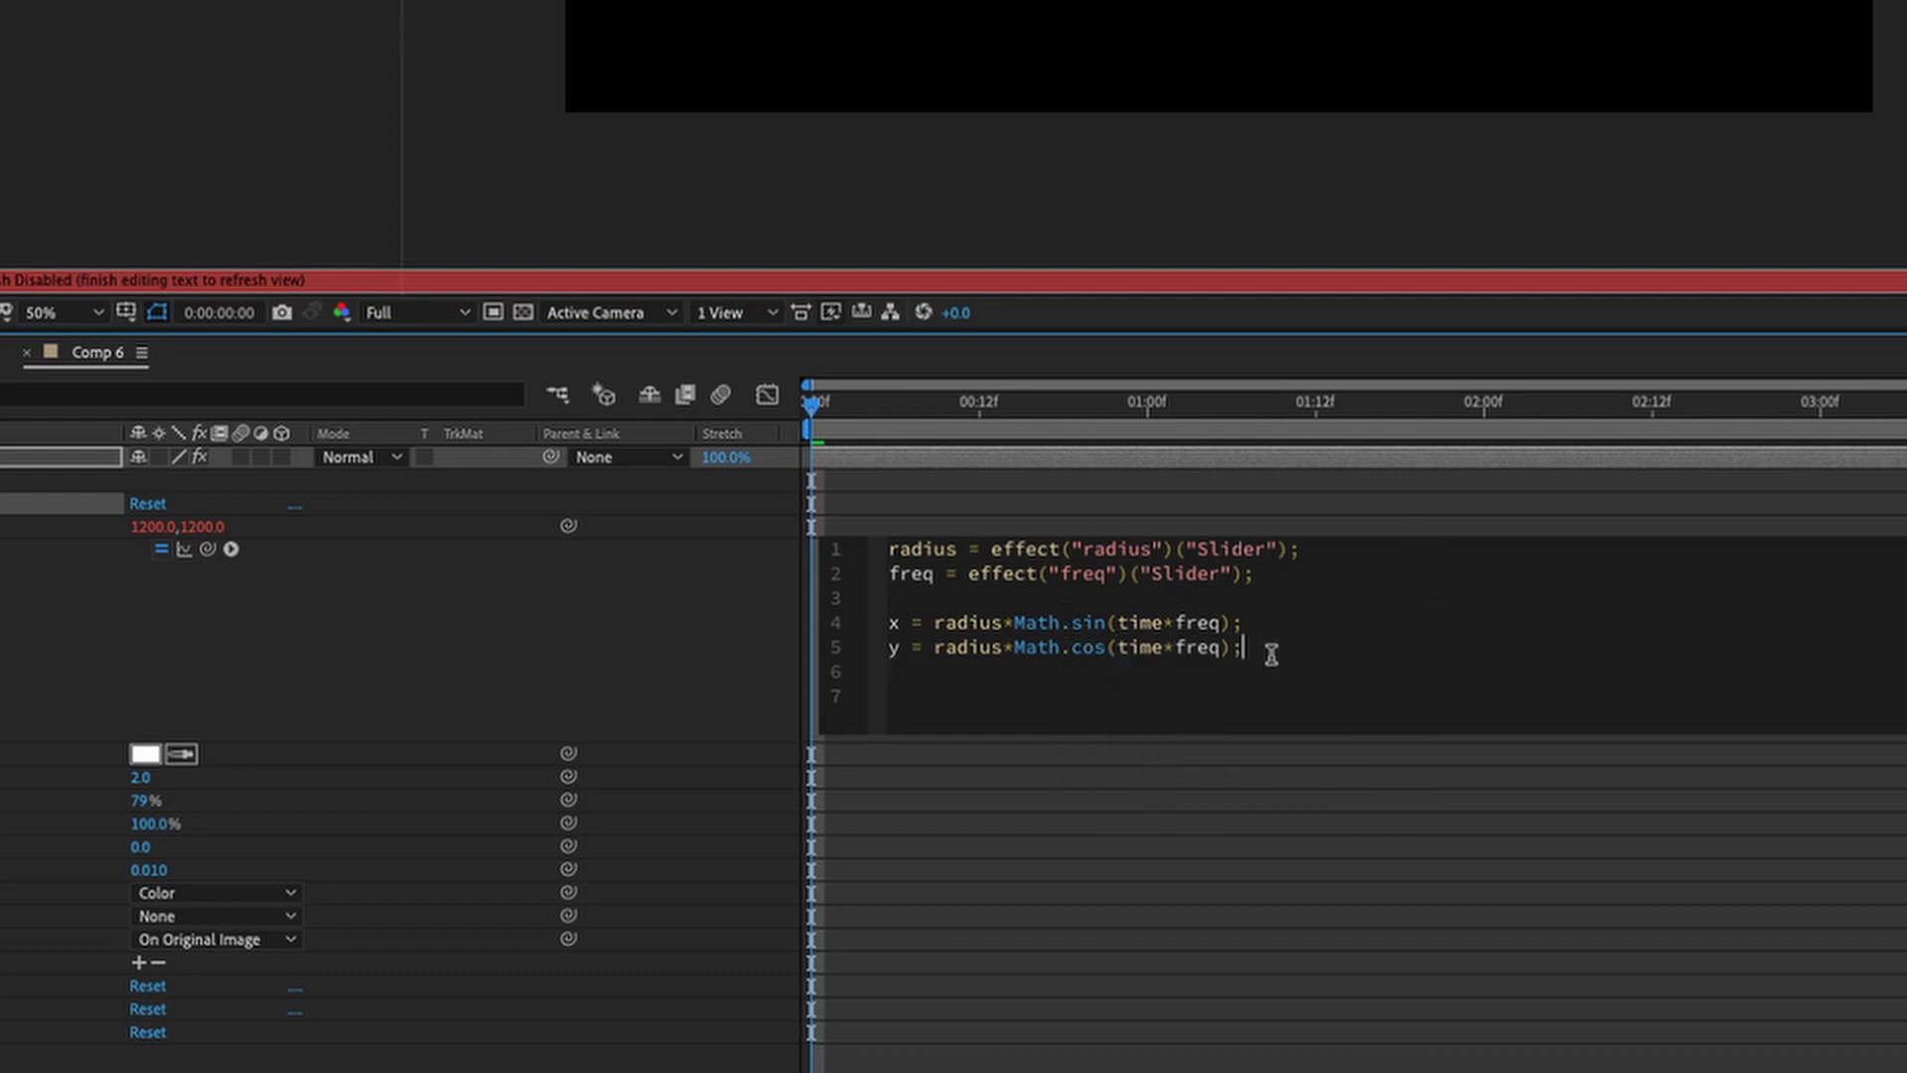
key("Return")
key("Return")
type("[")
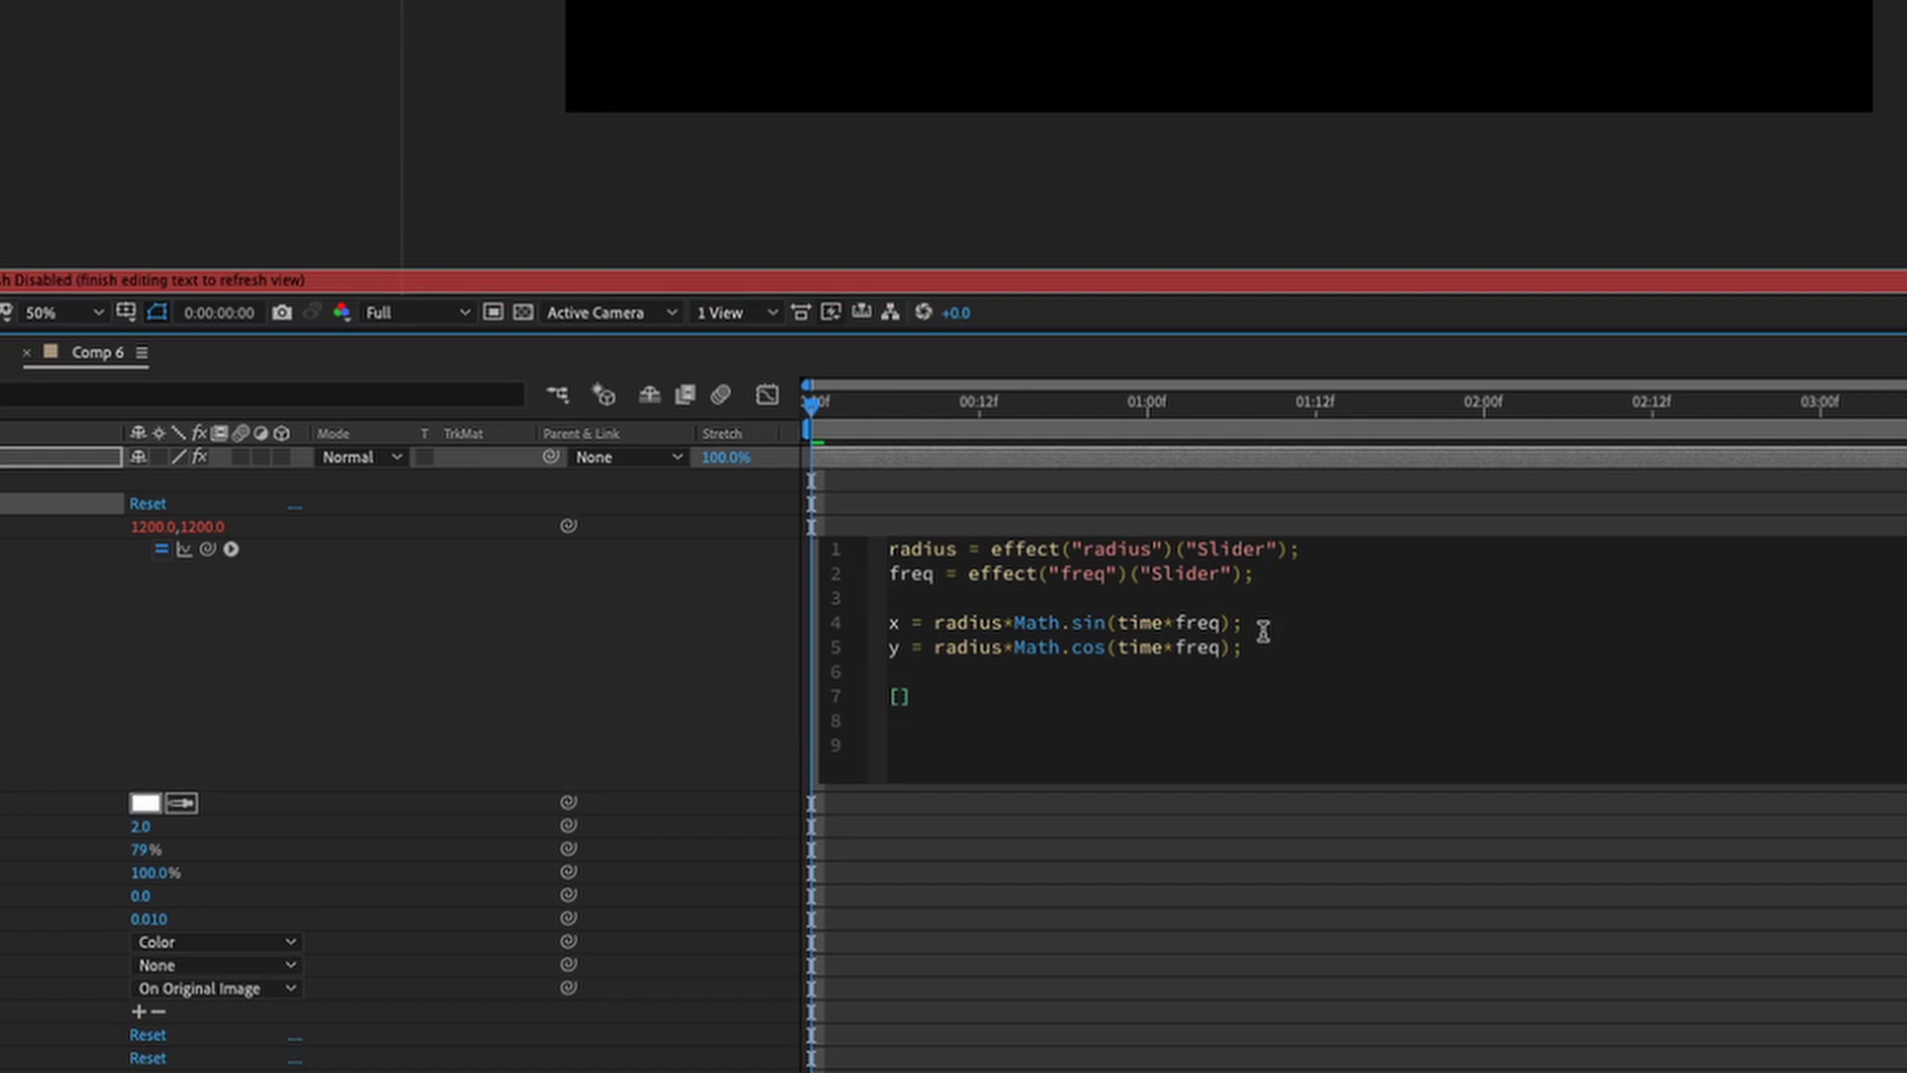
type("x,y")
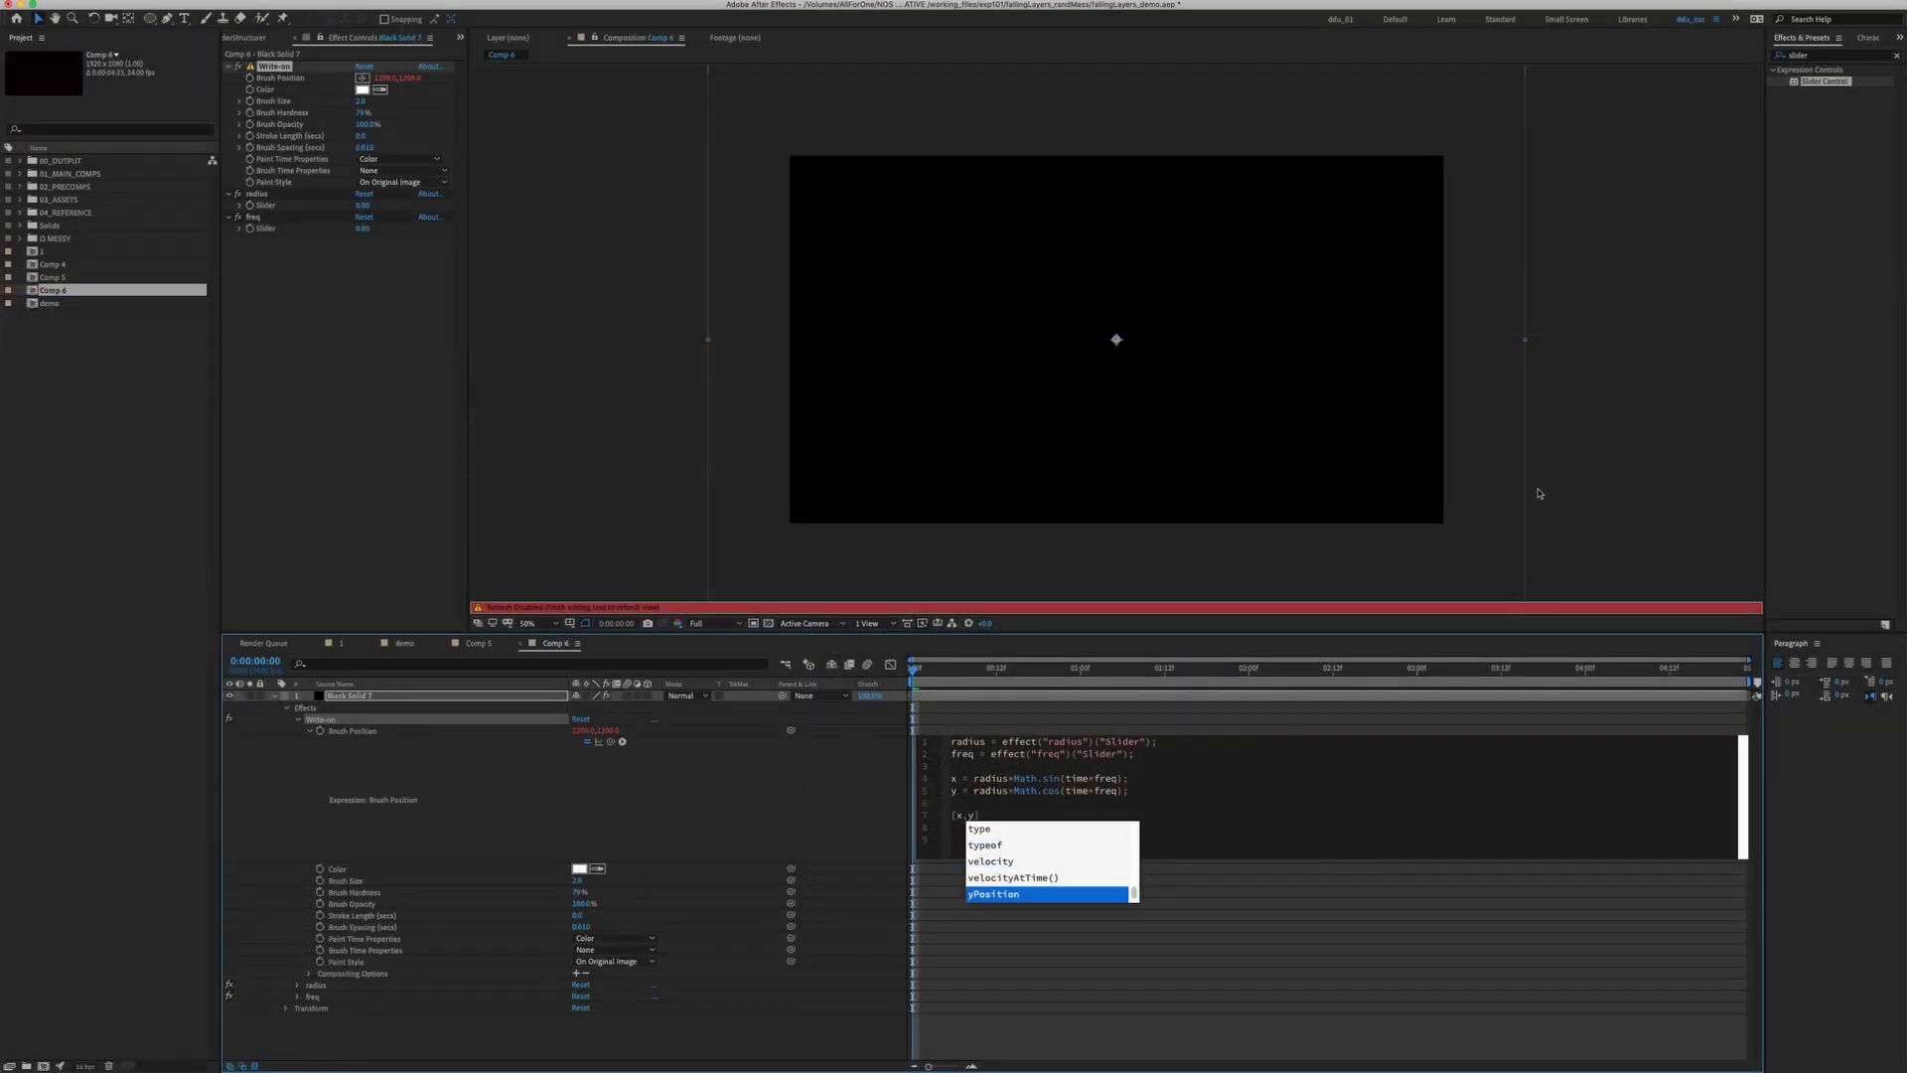
Set the radius slider to 114 and raise the freq slider value.
left_click(1502, 449)
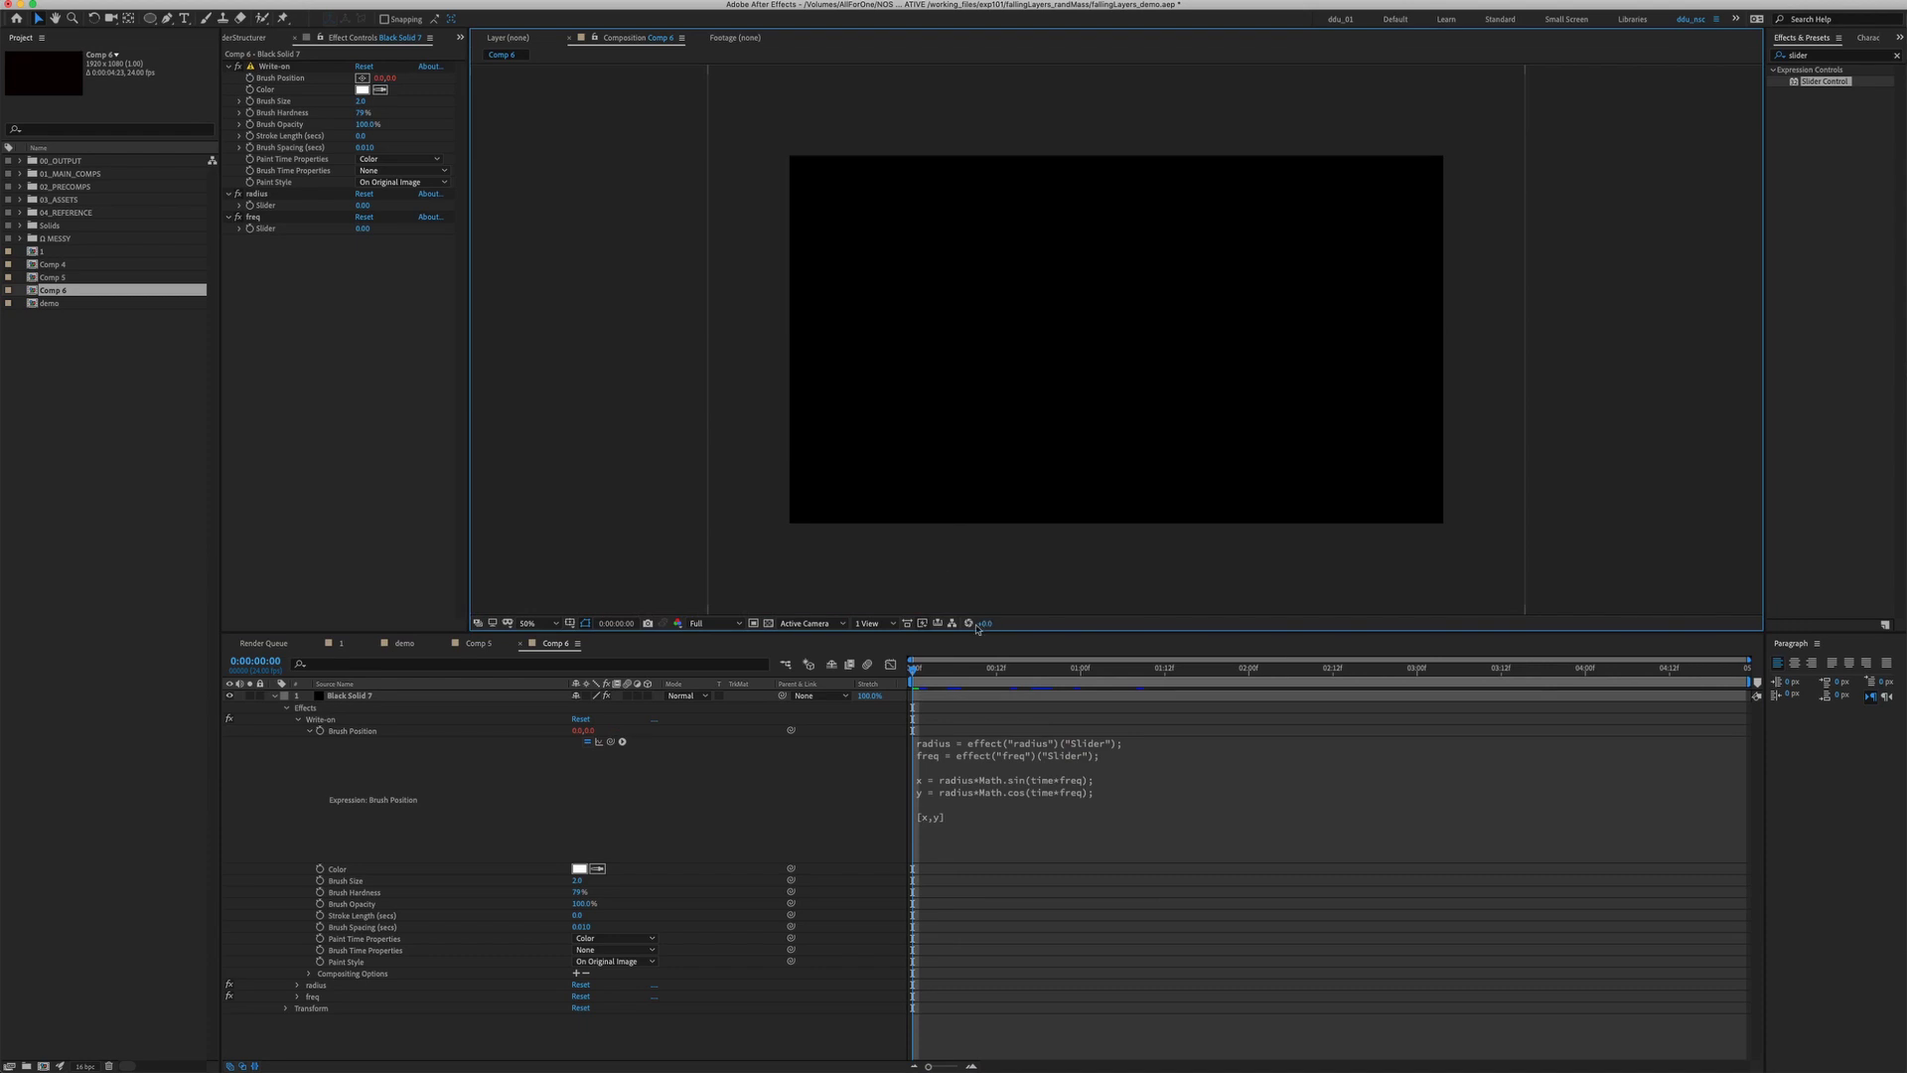
left_click(363, 204)
type("114")
key("Return")
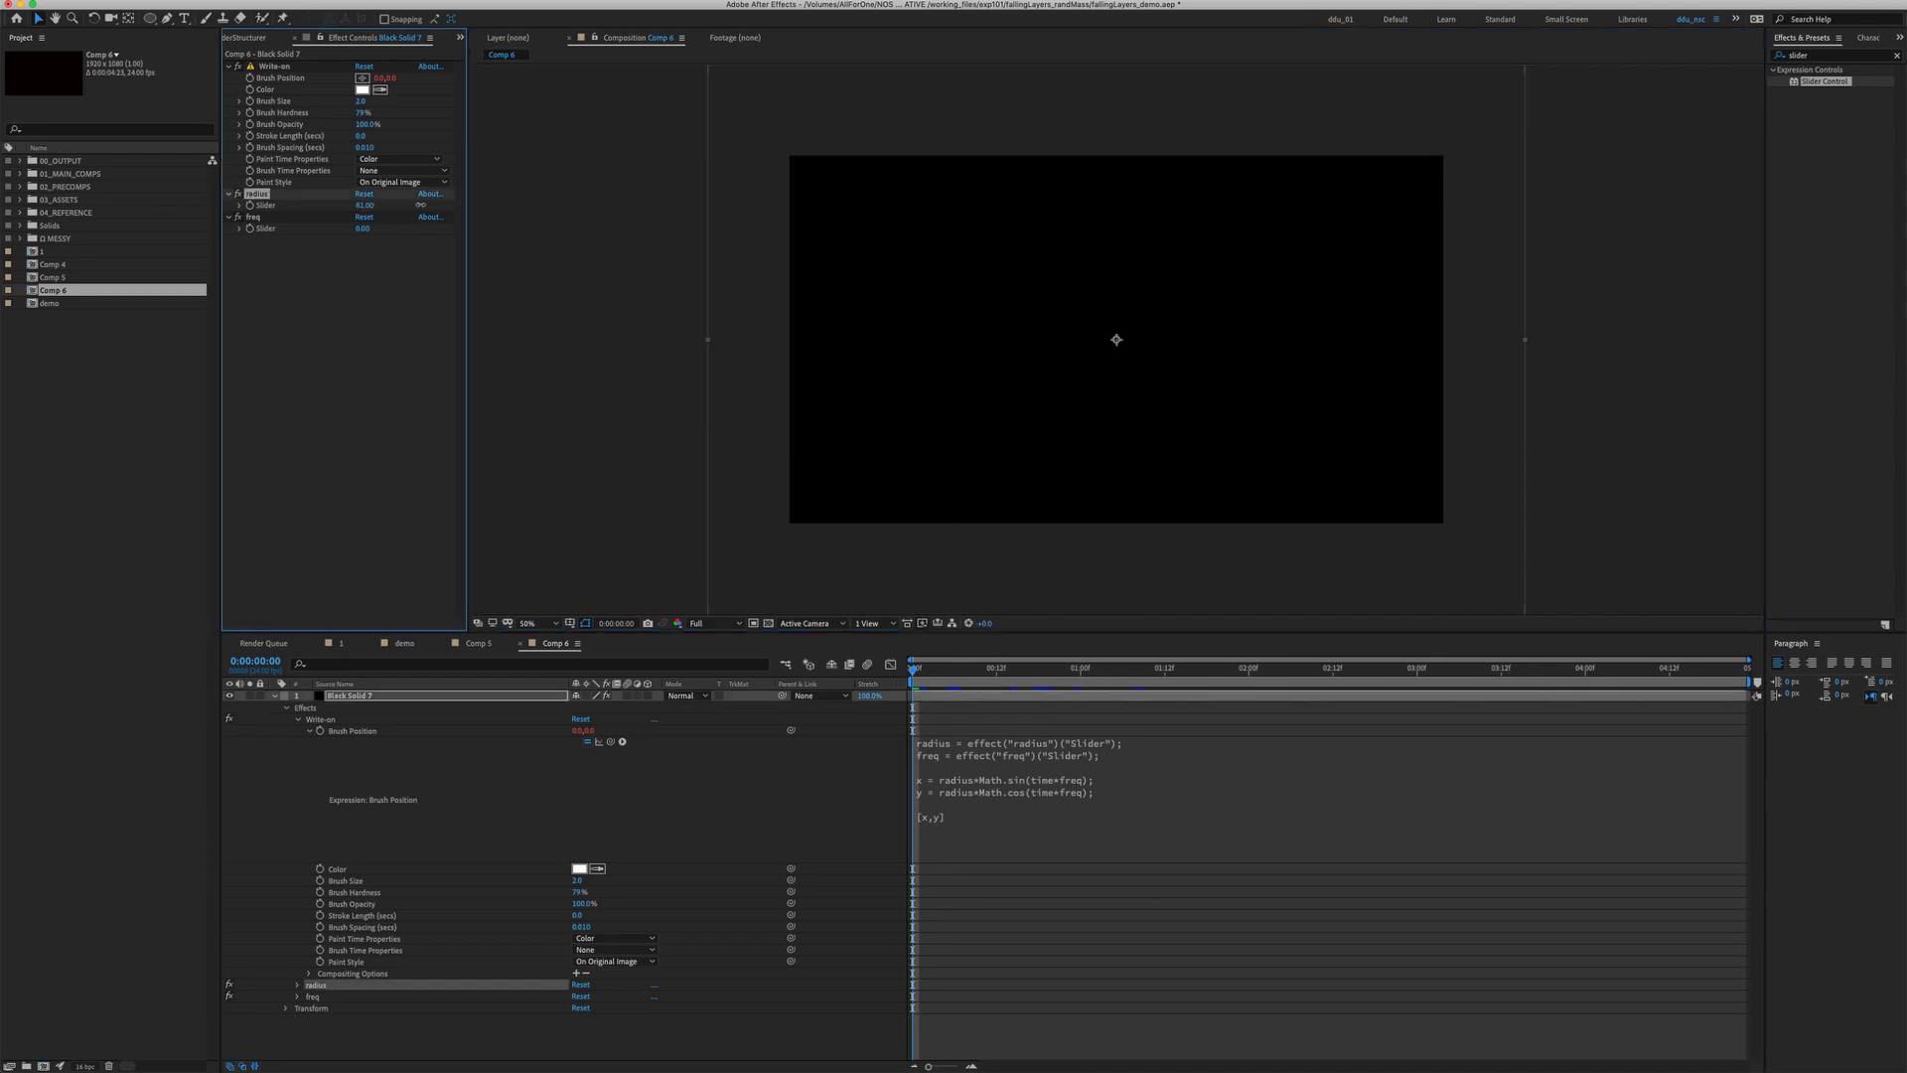
left_click_drag(364, 228, 420, 227)
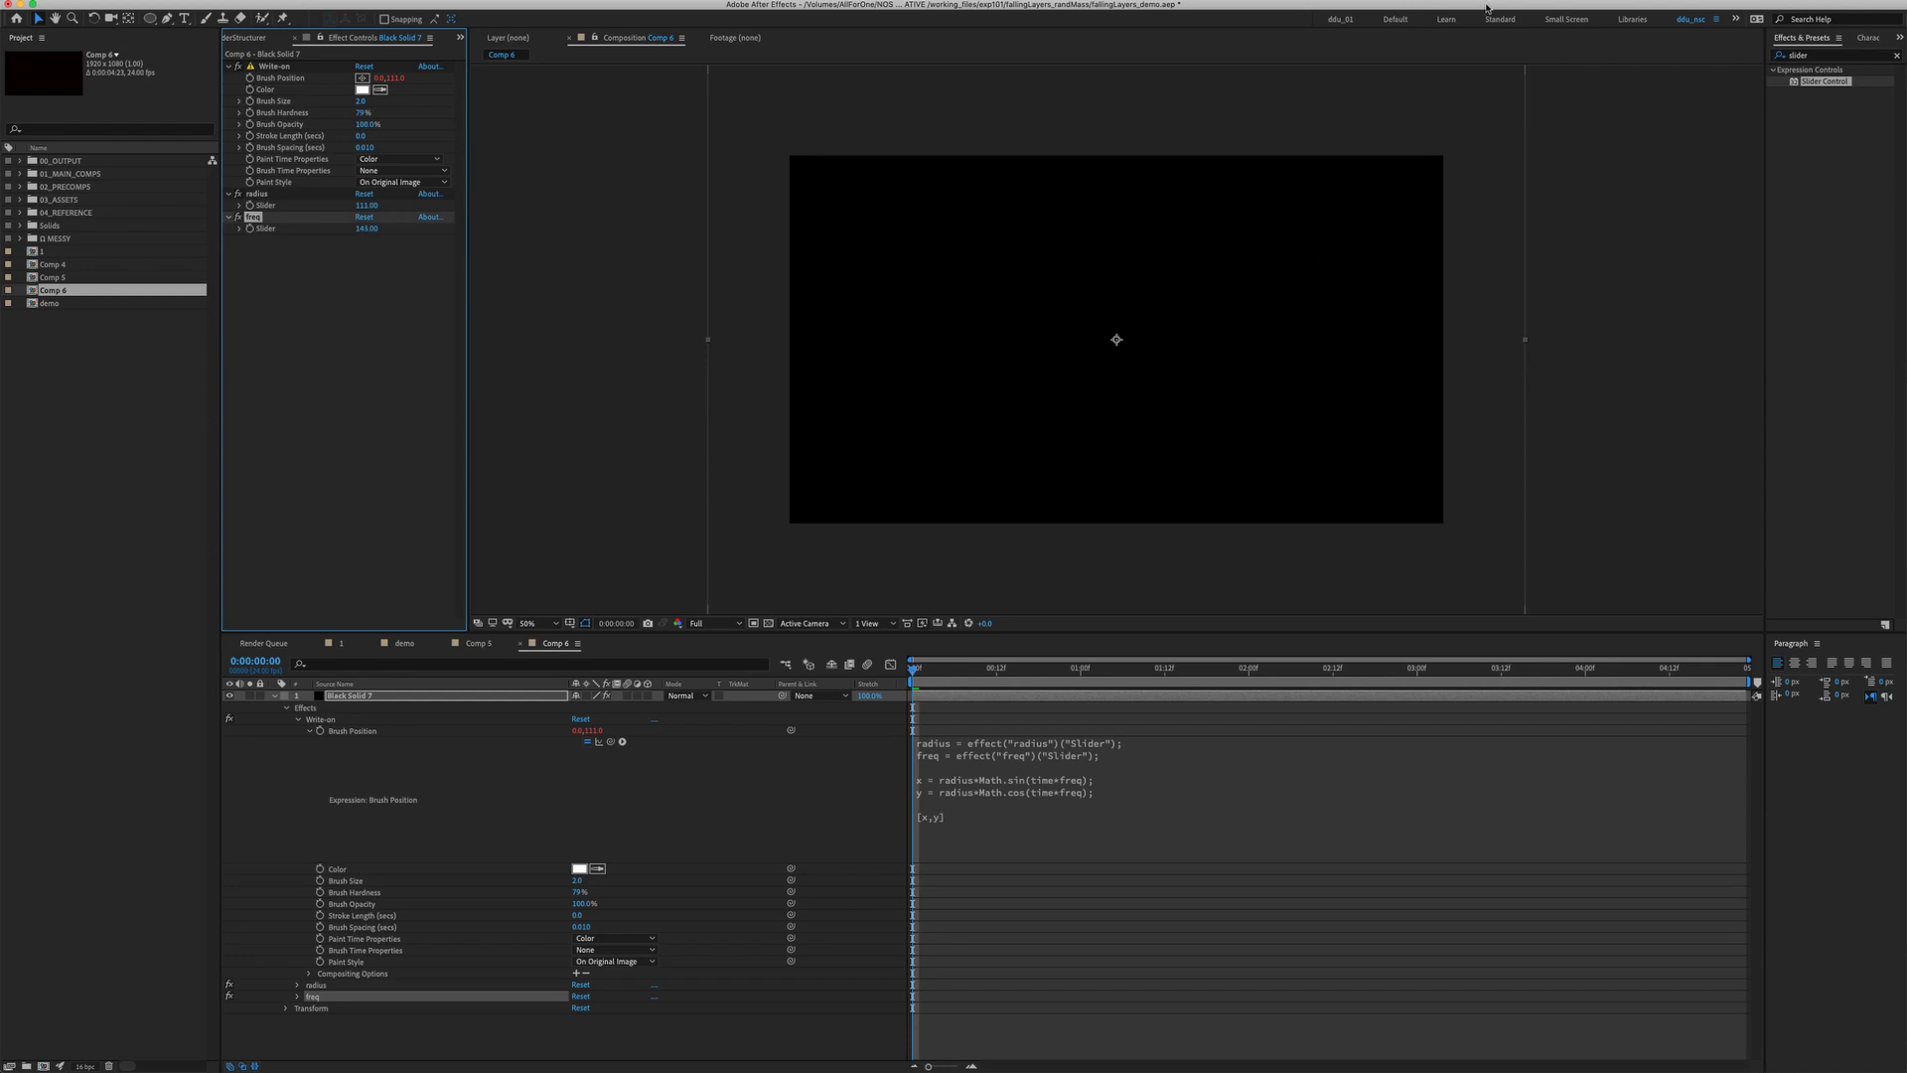
key("comma")
Change the expression's last line to value + [x,y].
left_click(318, 68)
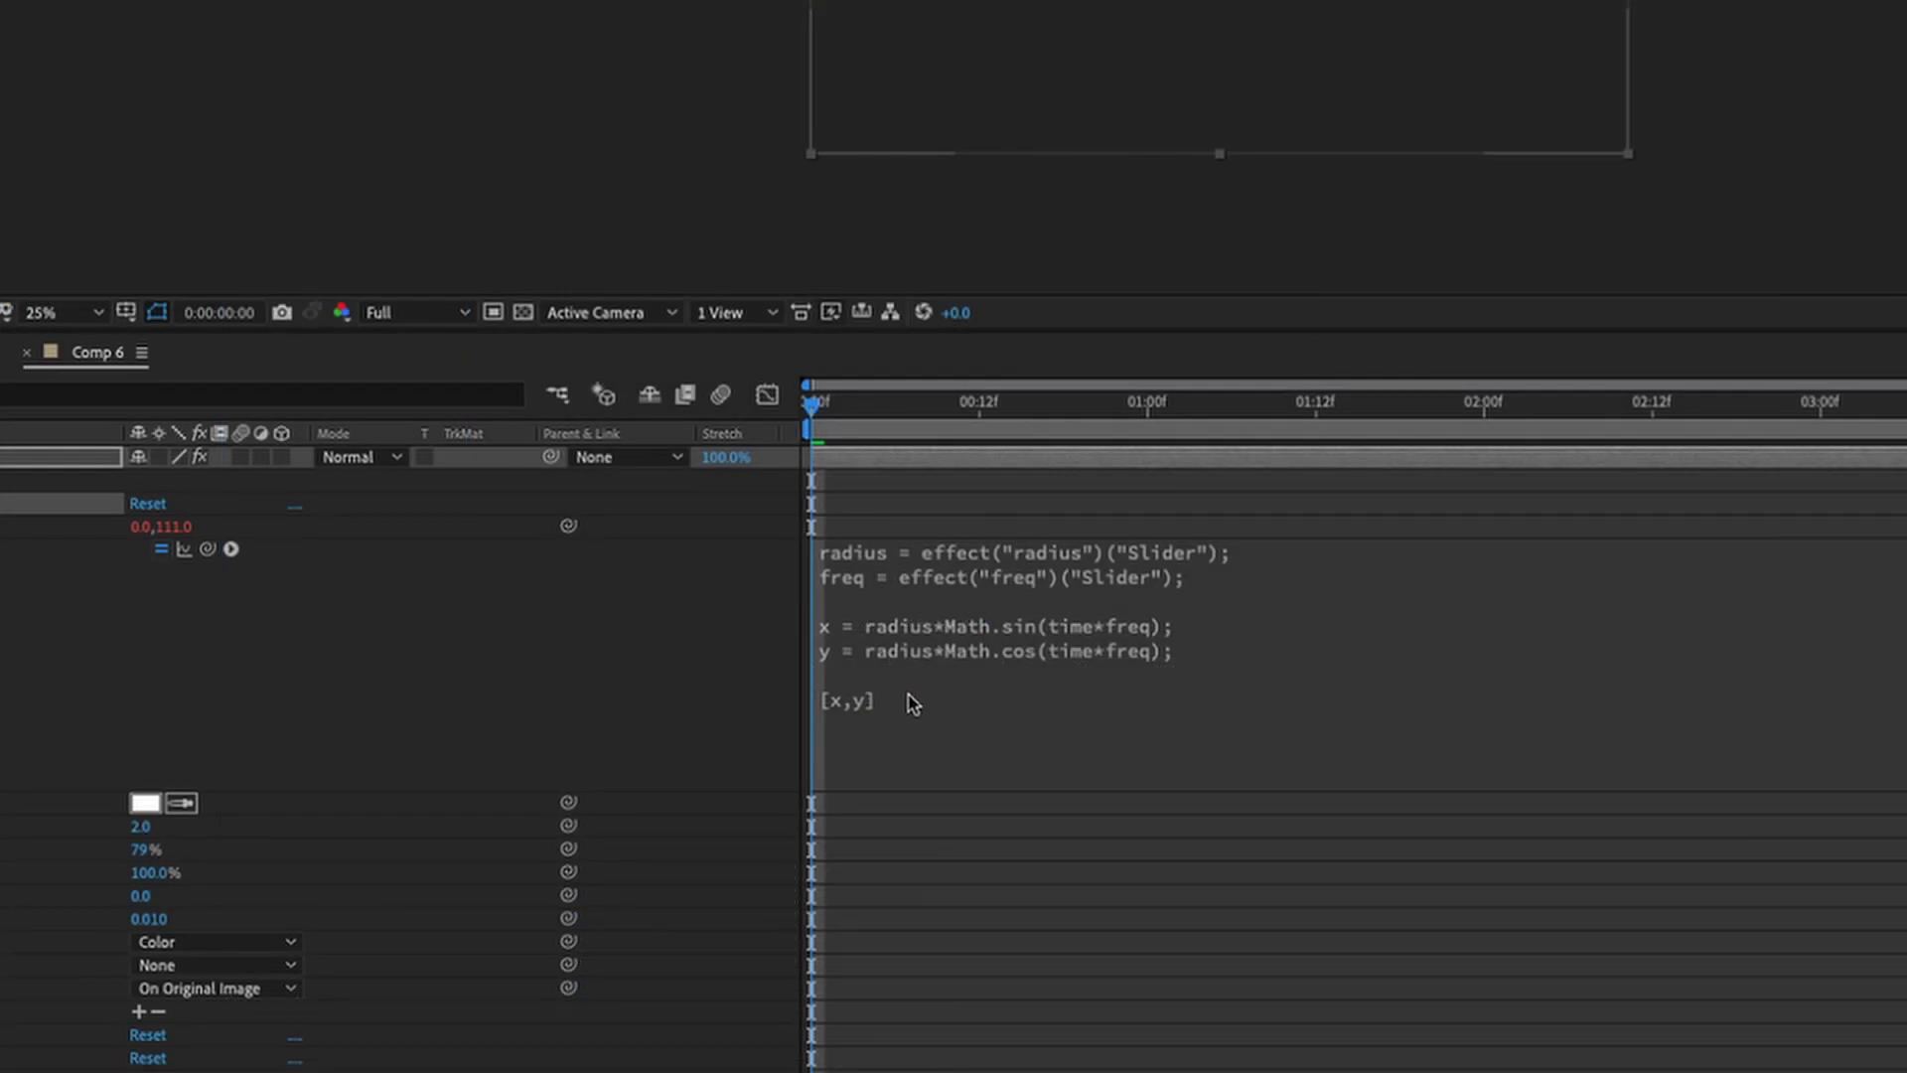
left_click(959, 816)
left_click(897, 700)
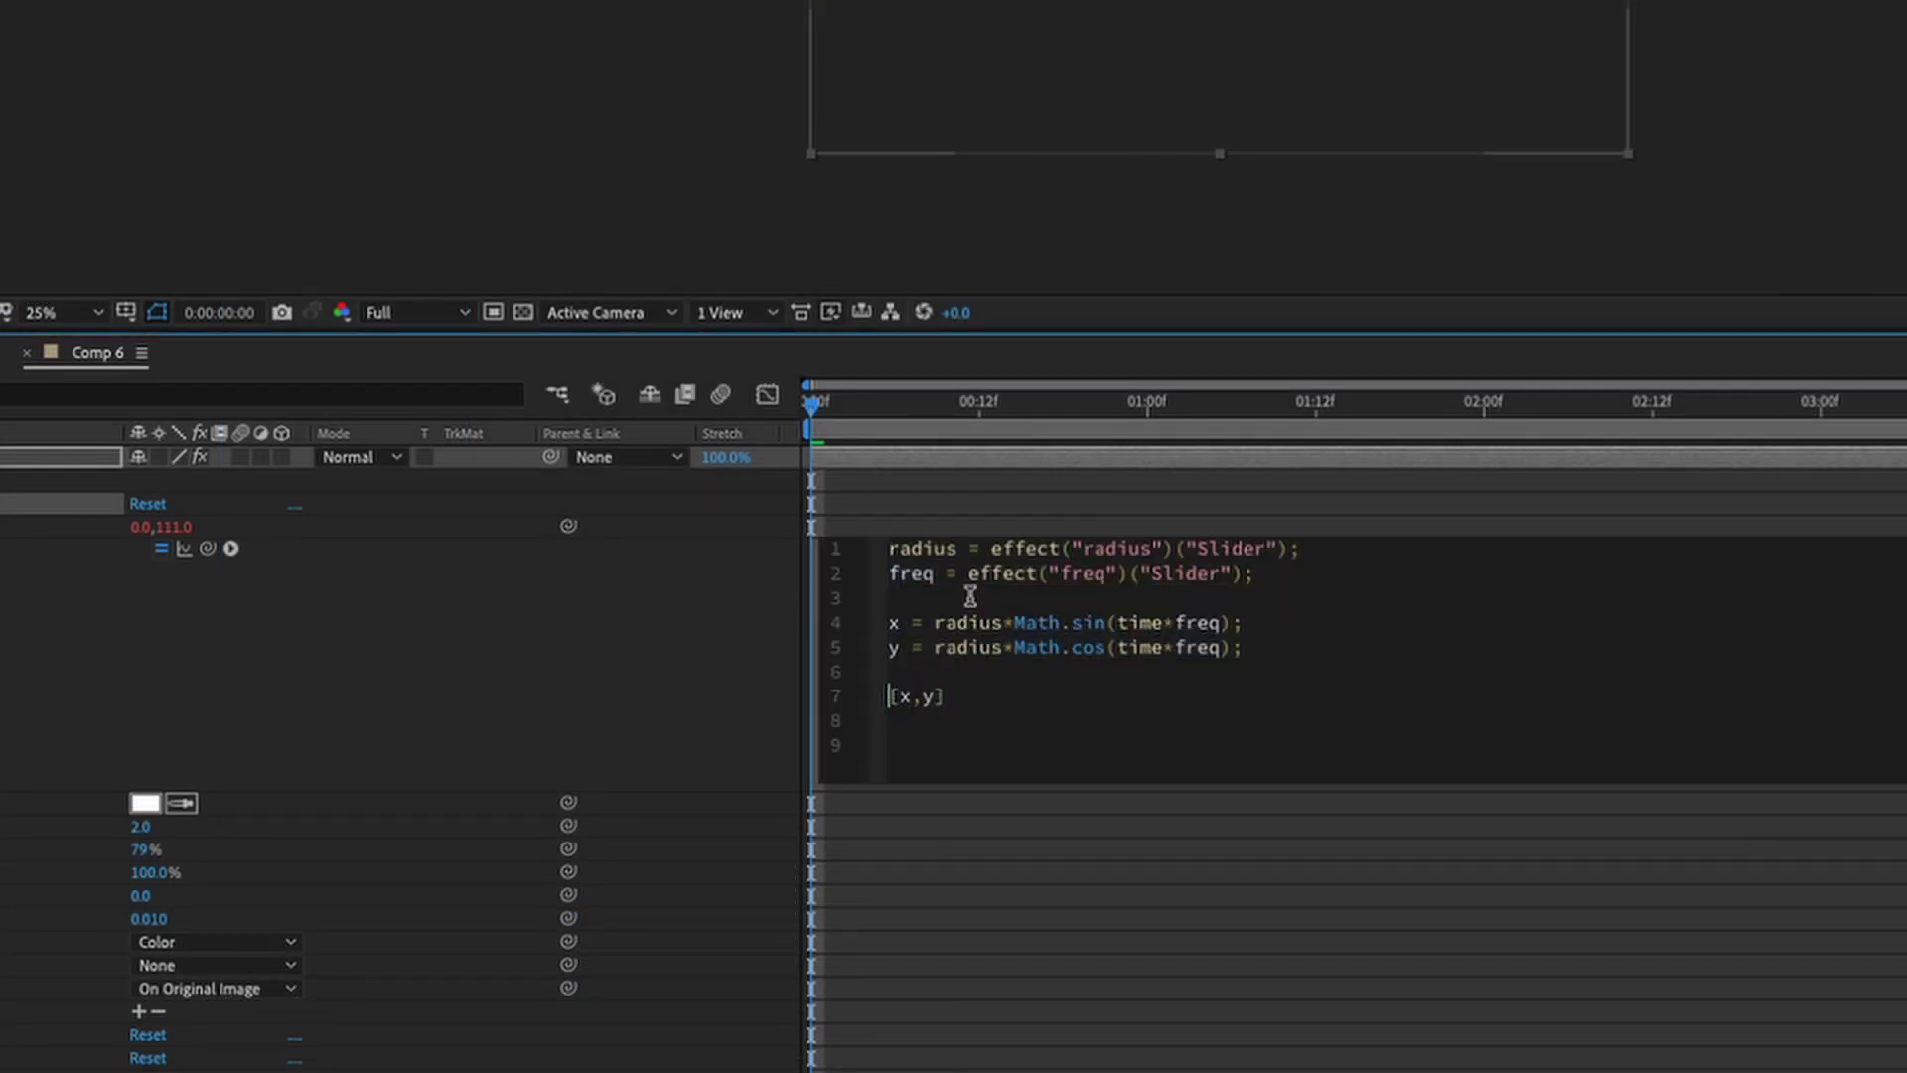
type("value +")
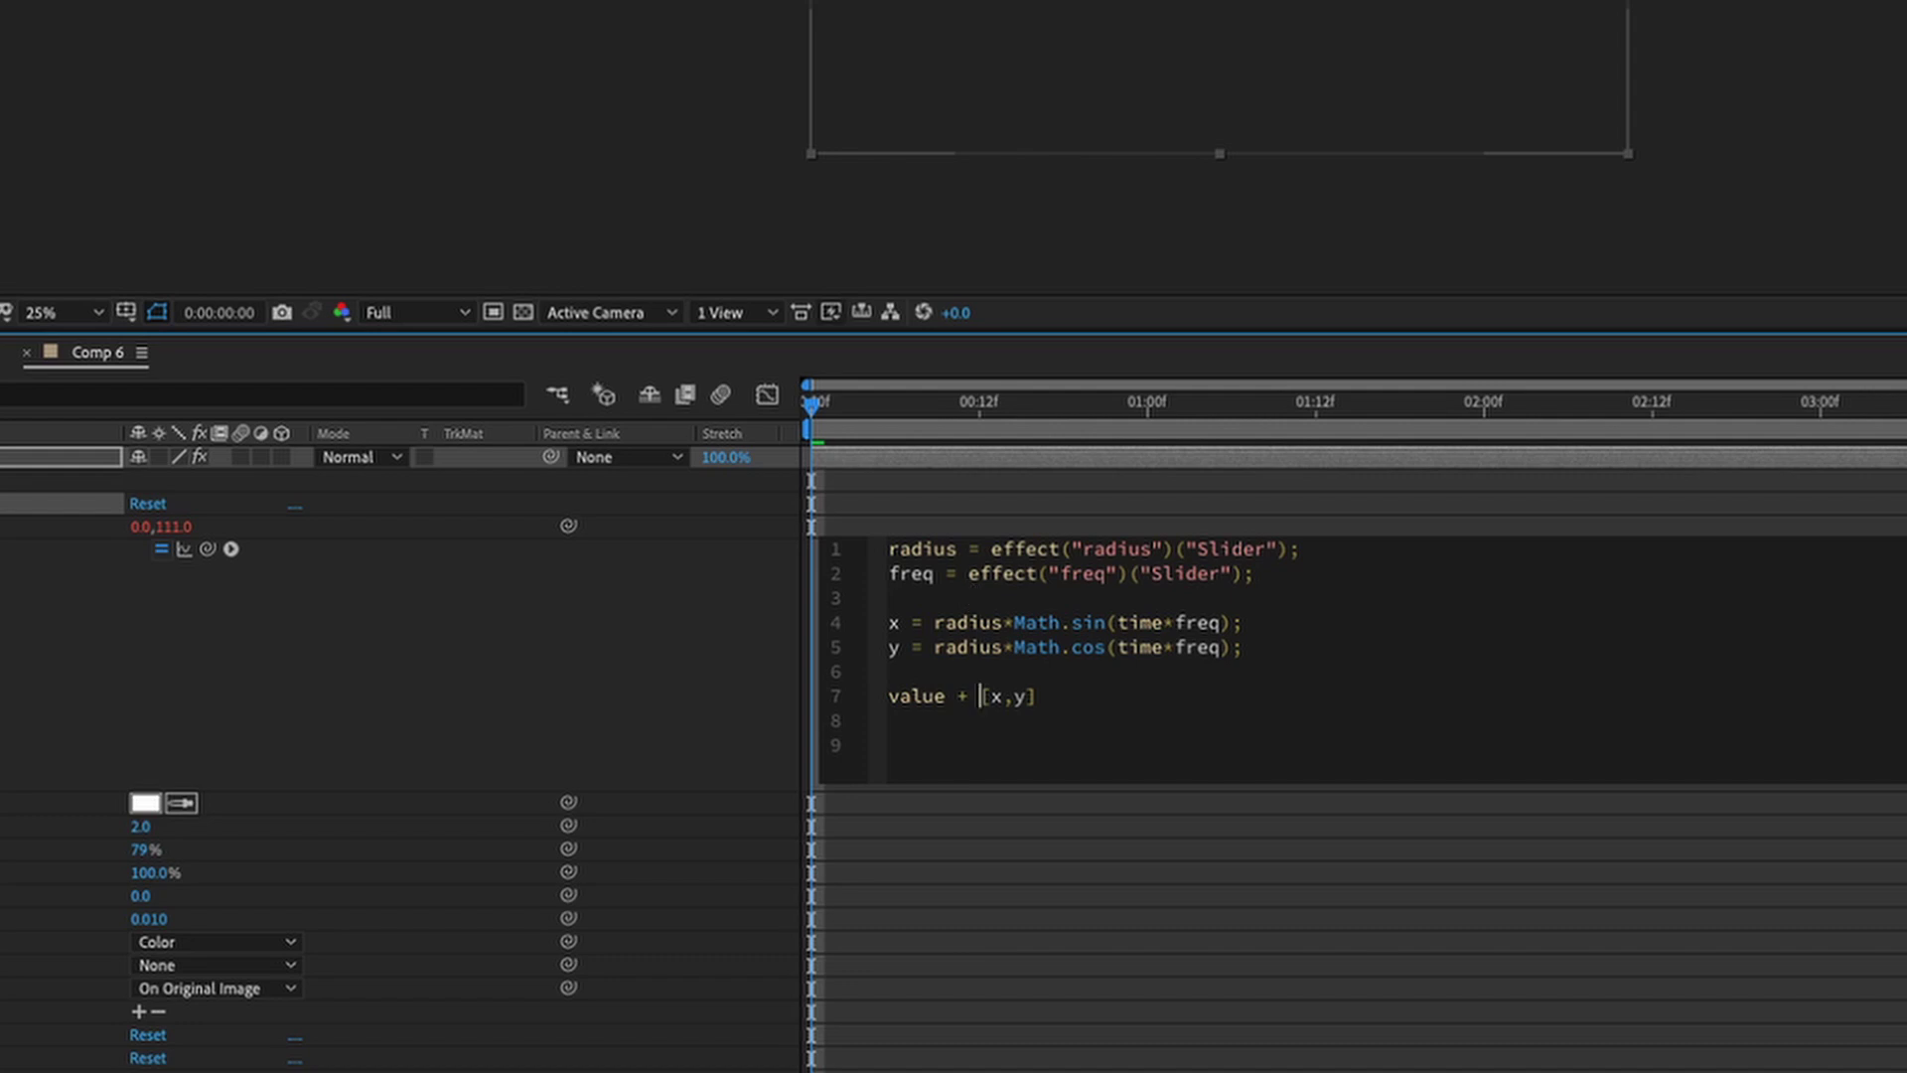
Scrub and preview the animation to watch the brush trace a white circle.
left_click_drag(908, 408, 985, 421)
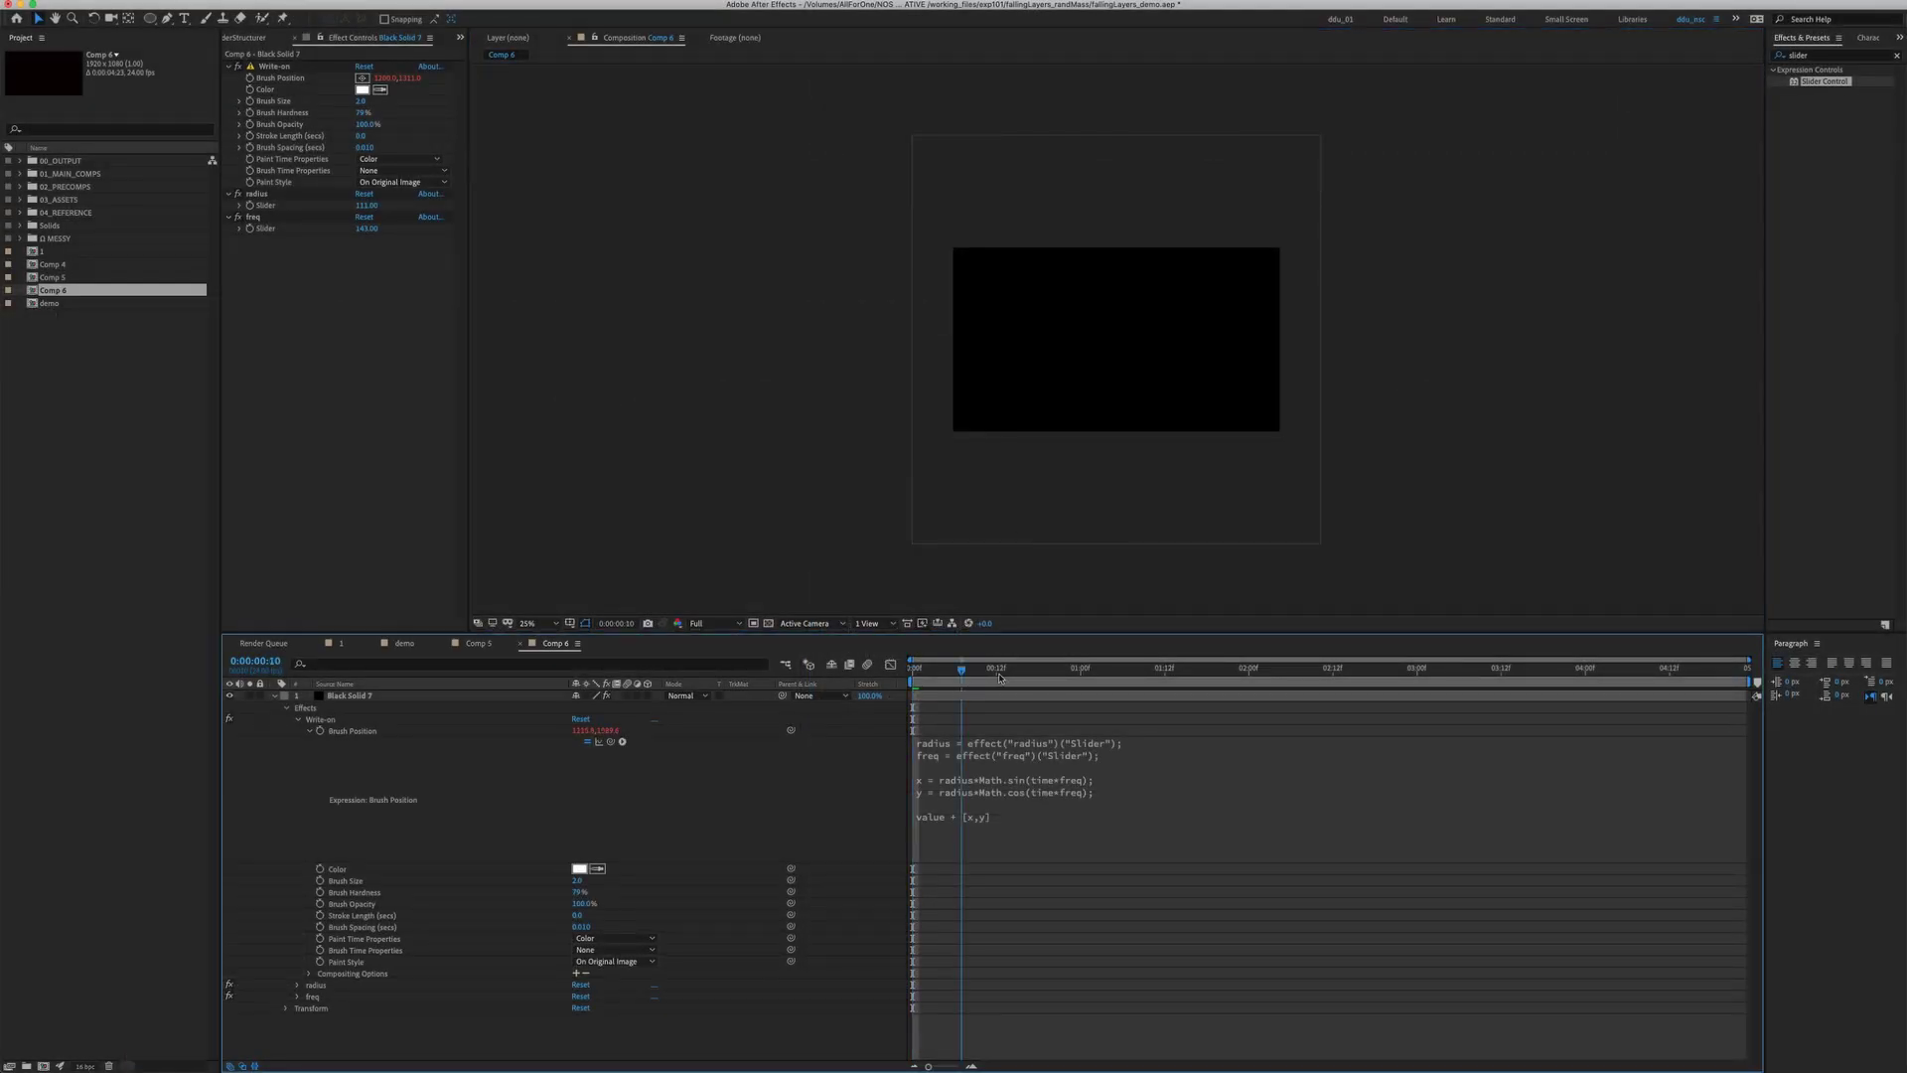
left_click_drag(1000, 678, 1327, 673)
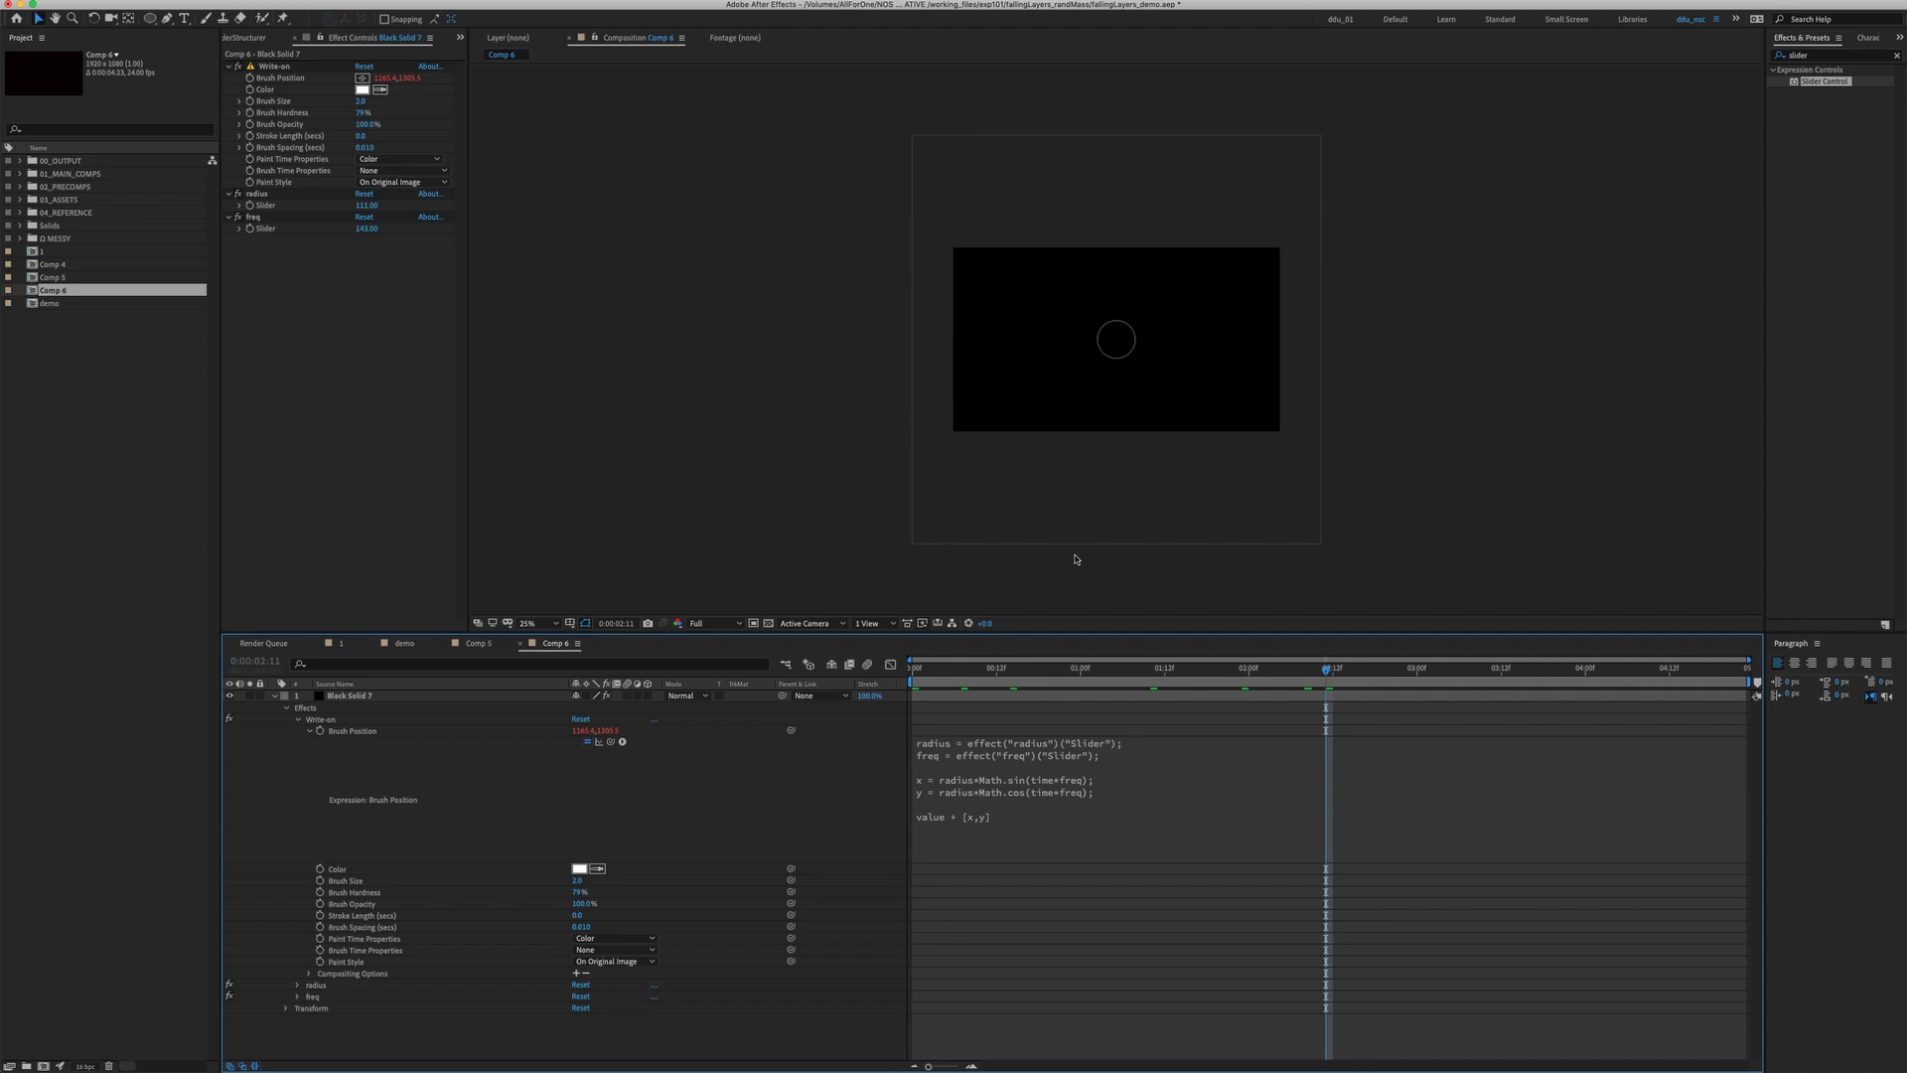
key("shift+slash")
key("space")
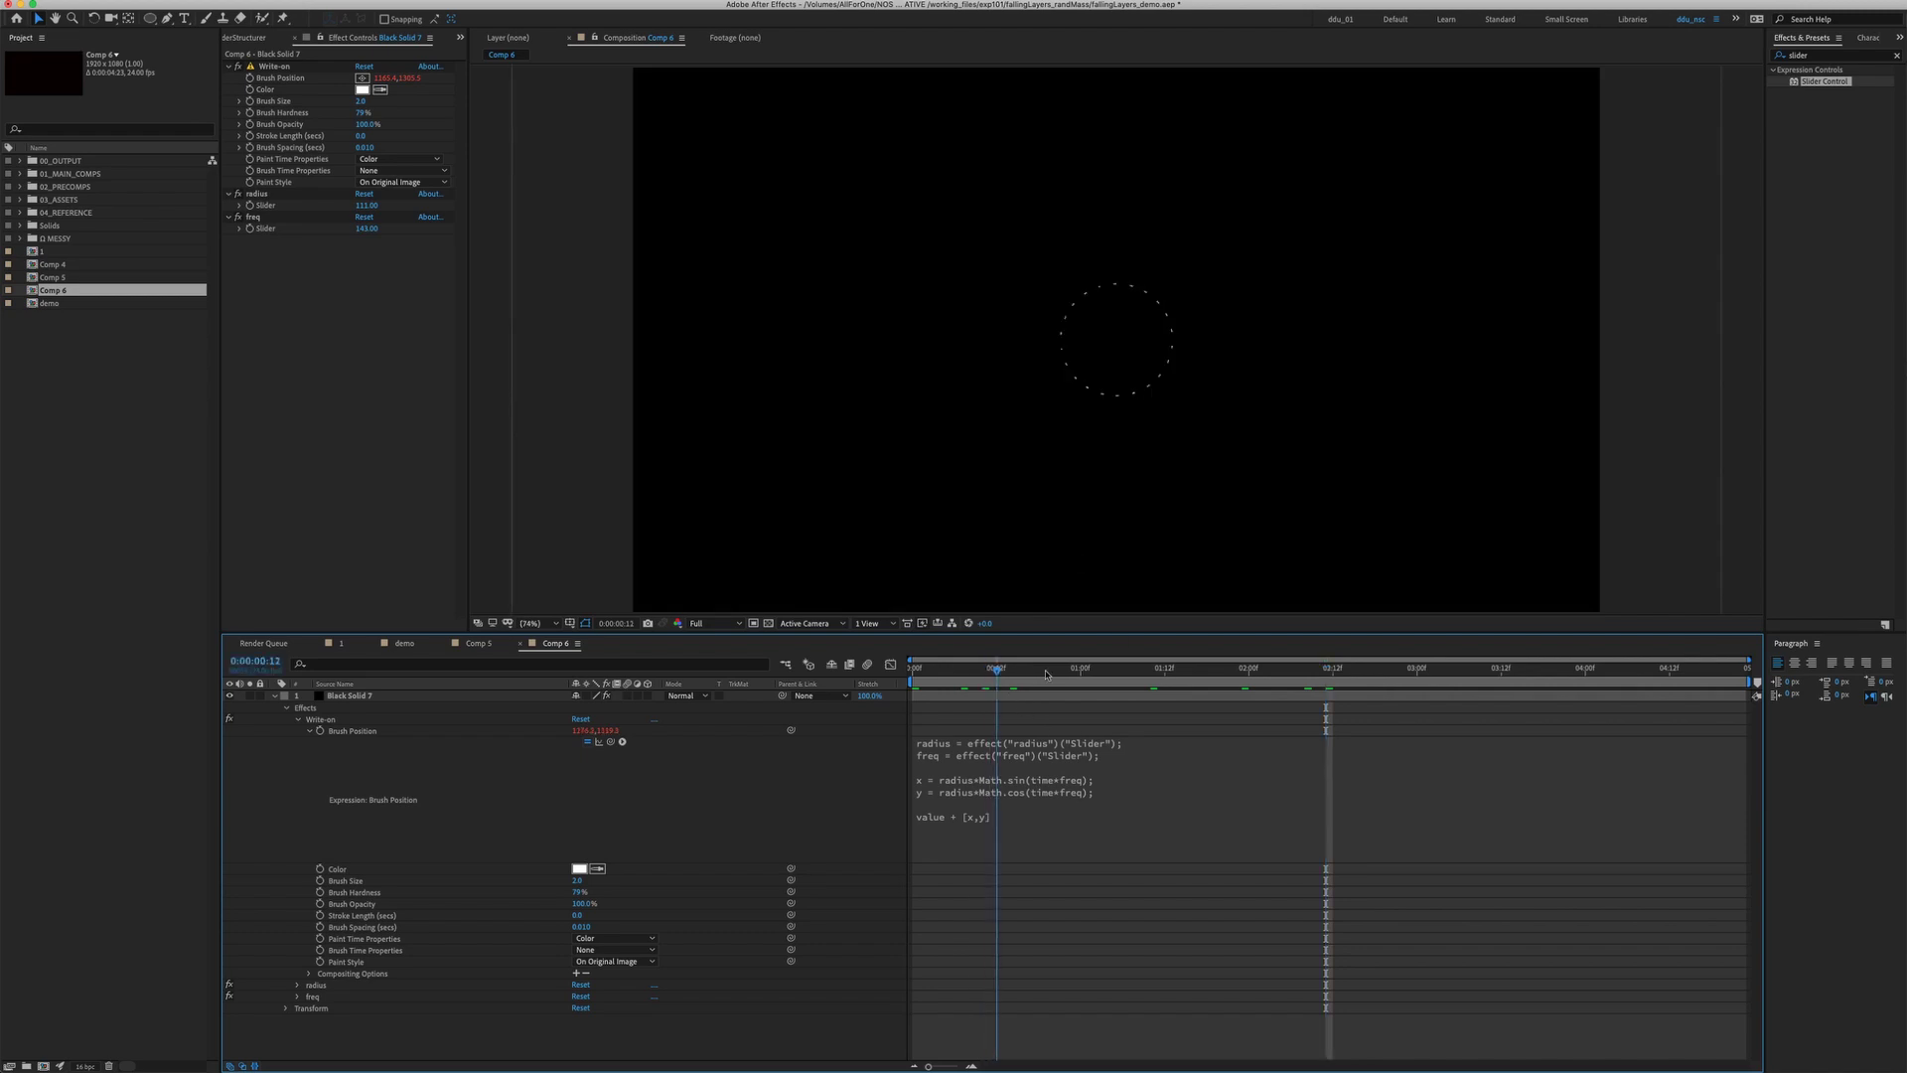
left_click(1530, 664)
key("space")
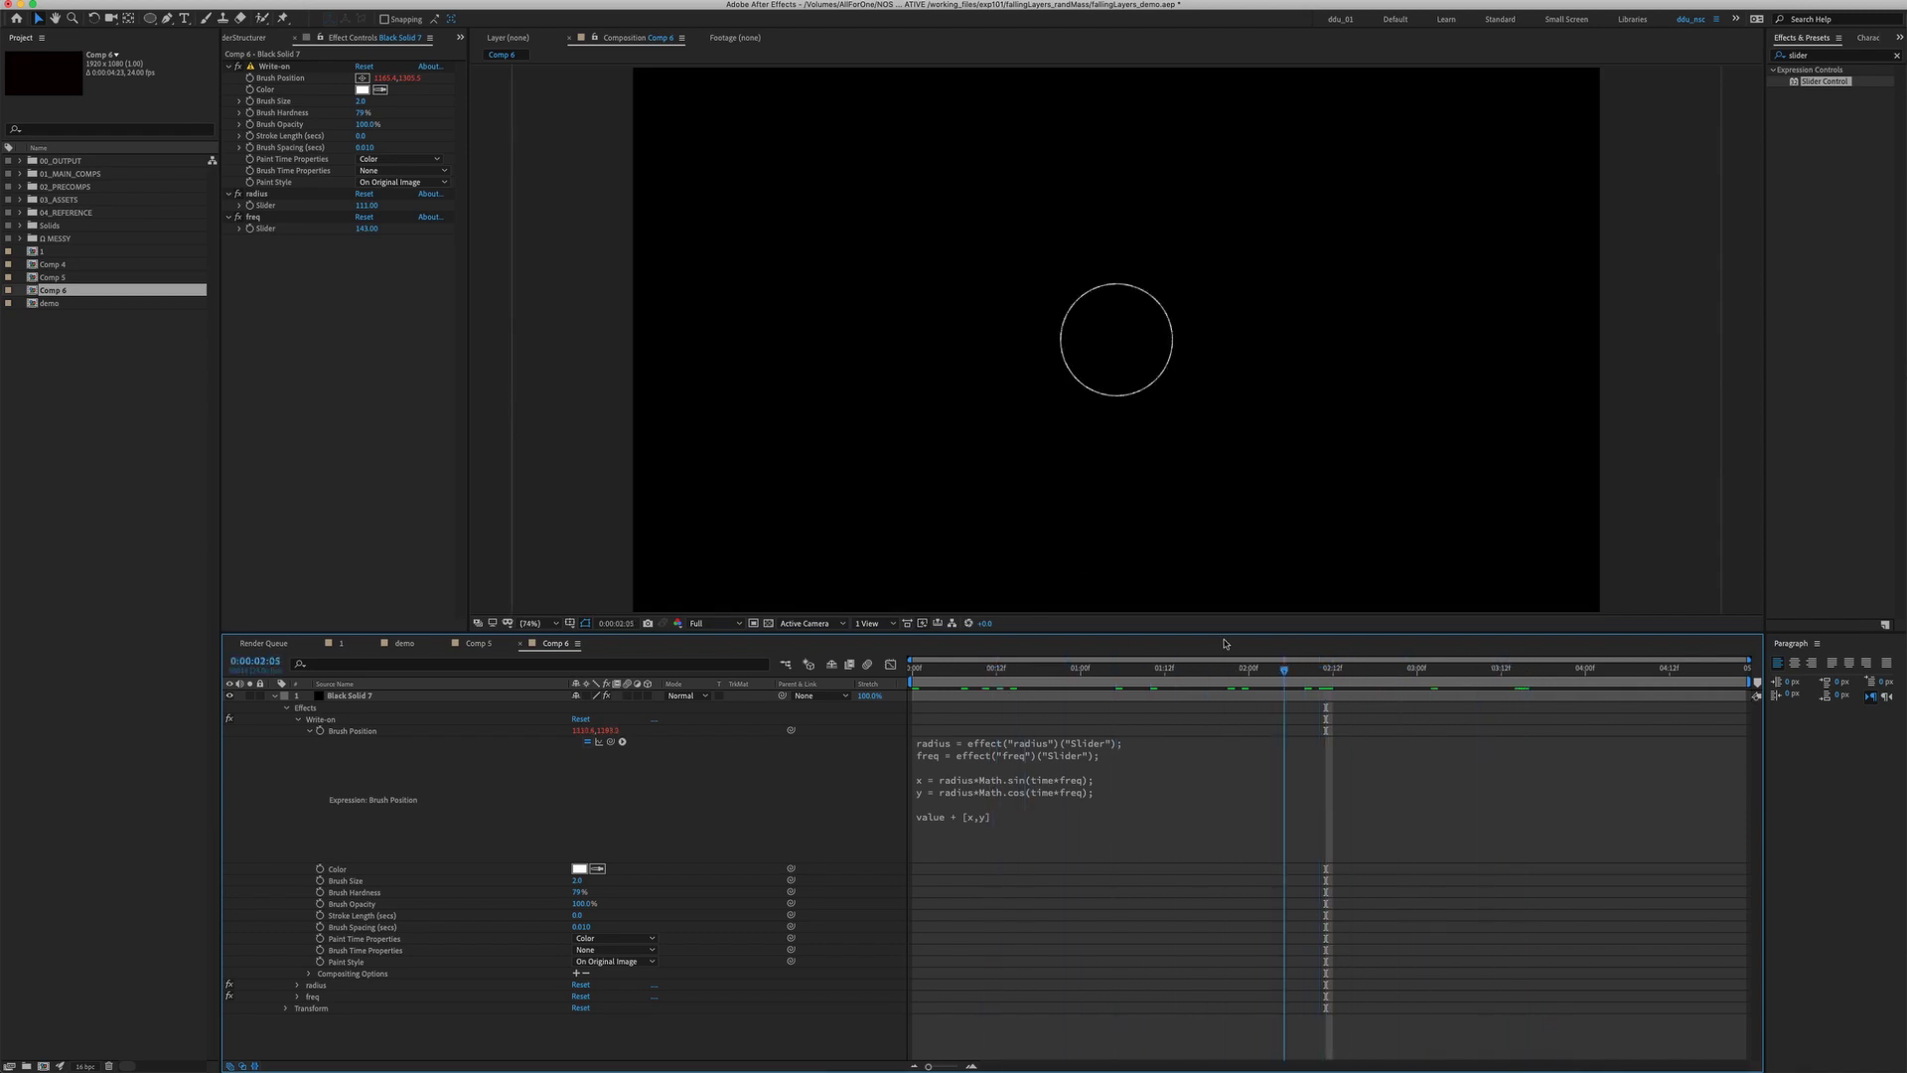
key("space")
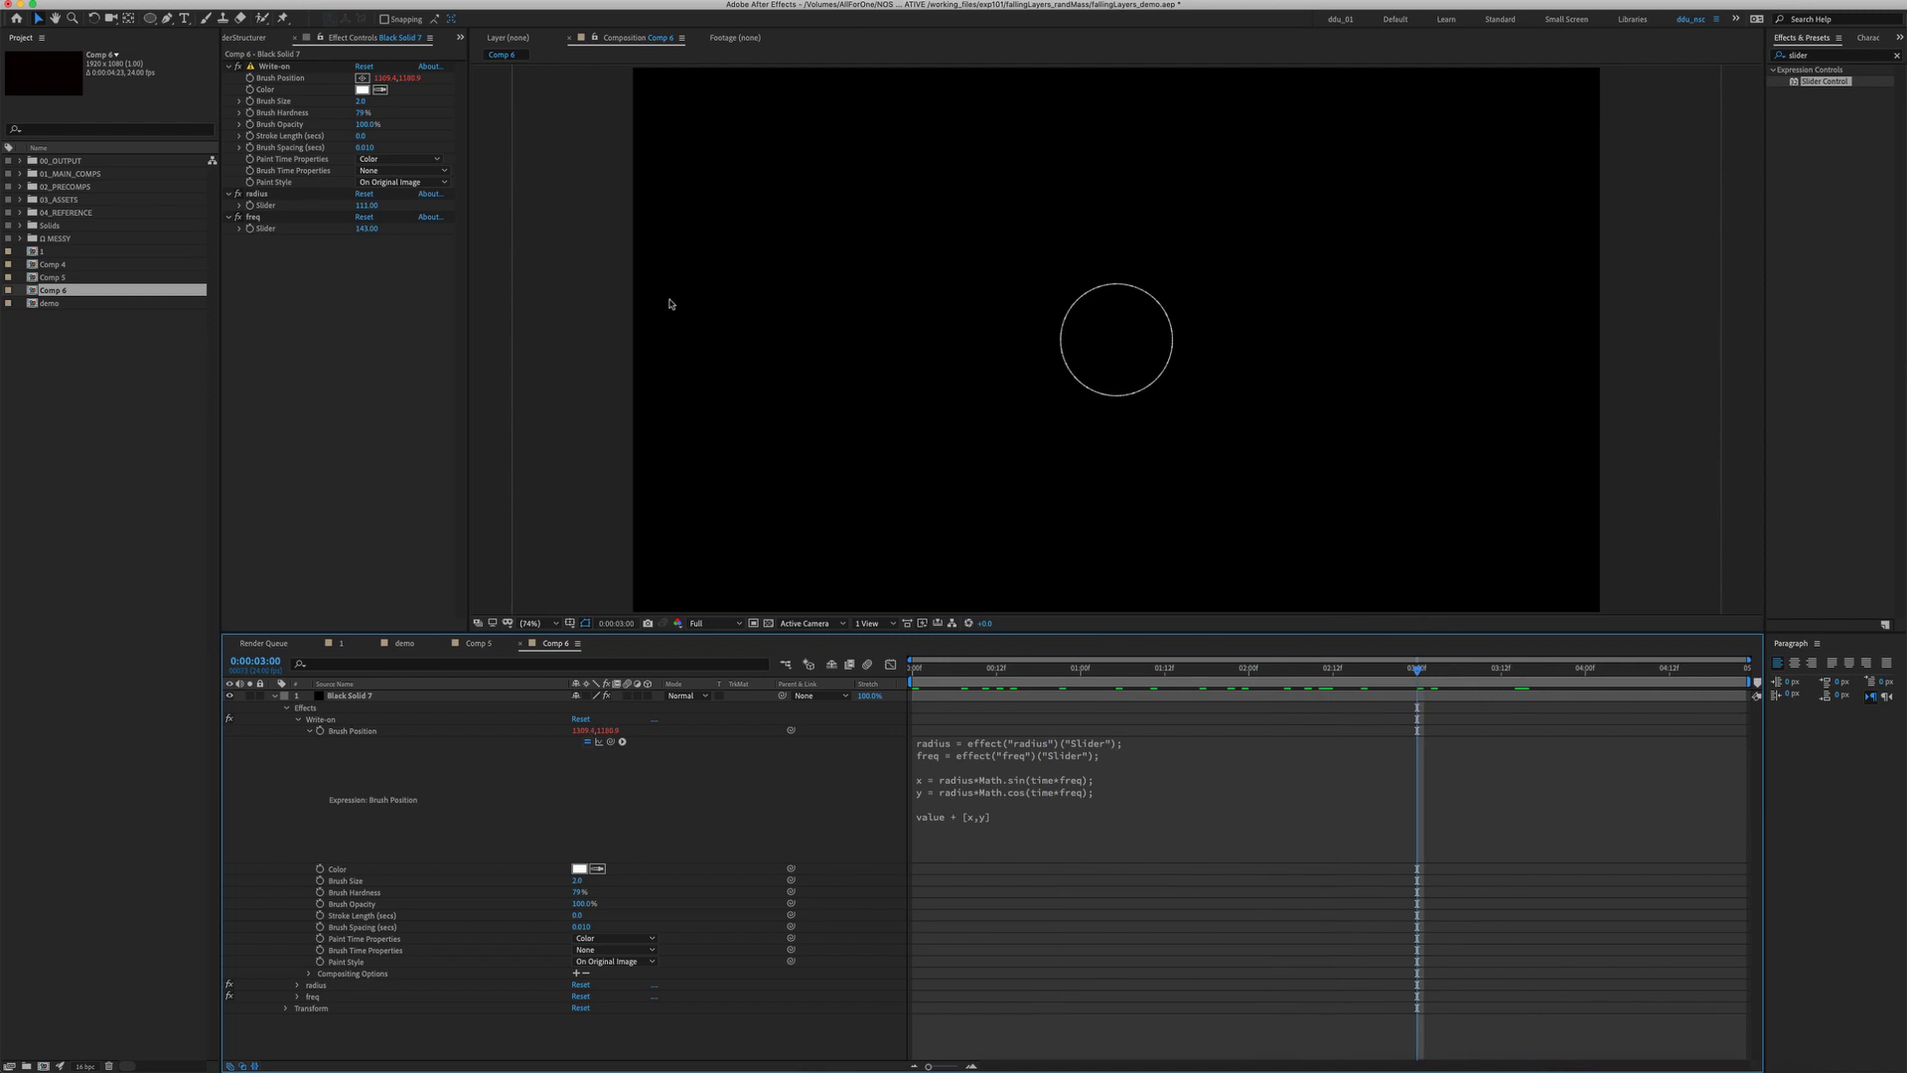
Enlarge the circle's radius and set the brush size to 10, then replay.
left_click_drag(367, 205, 528, 204)
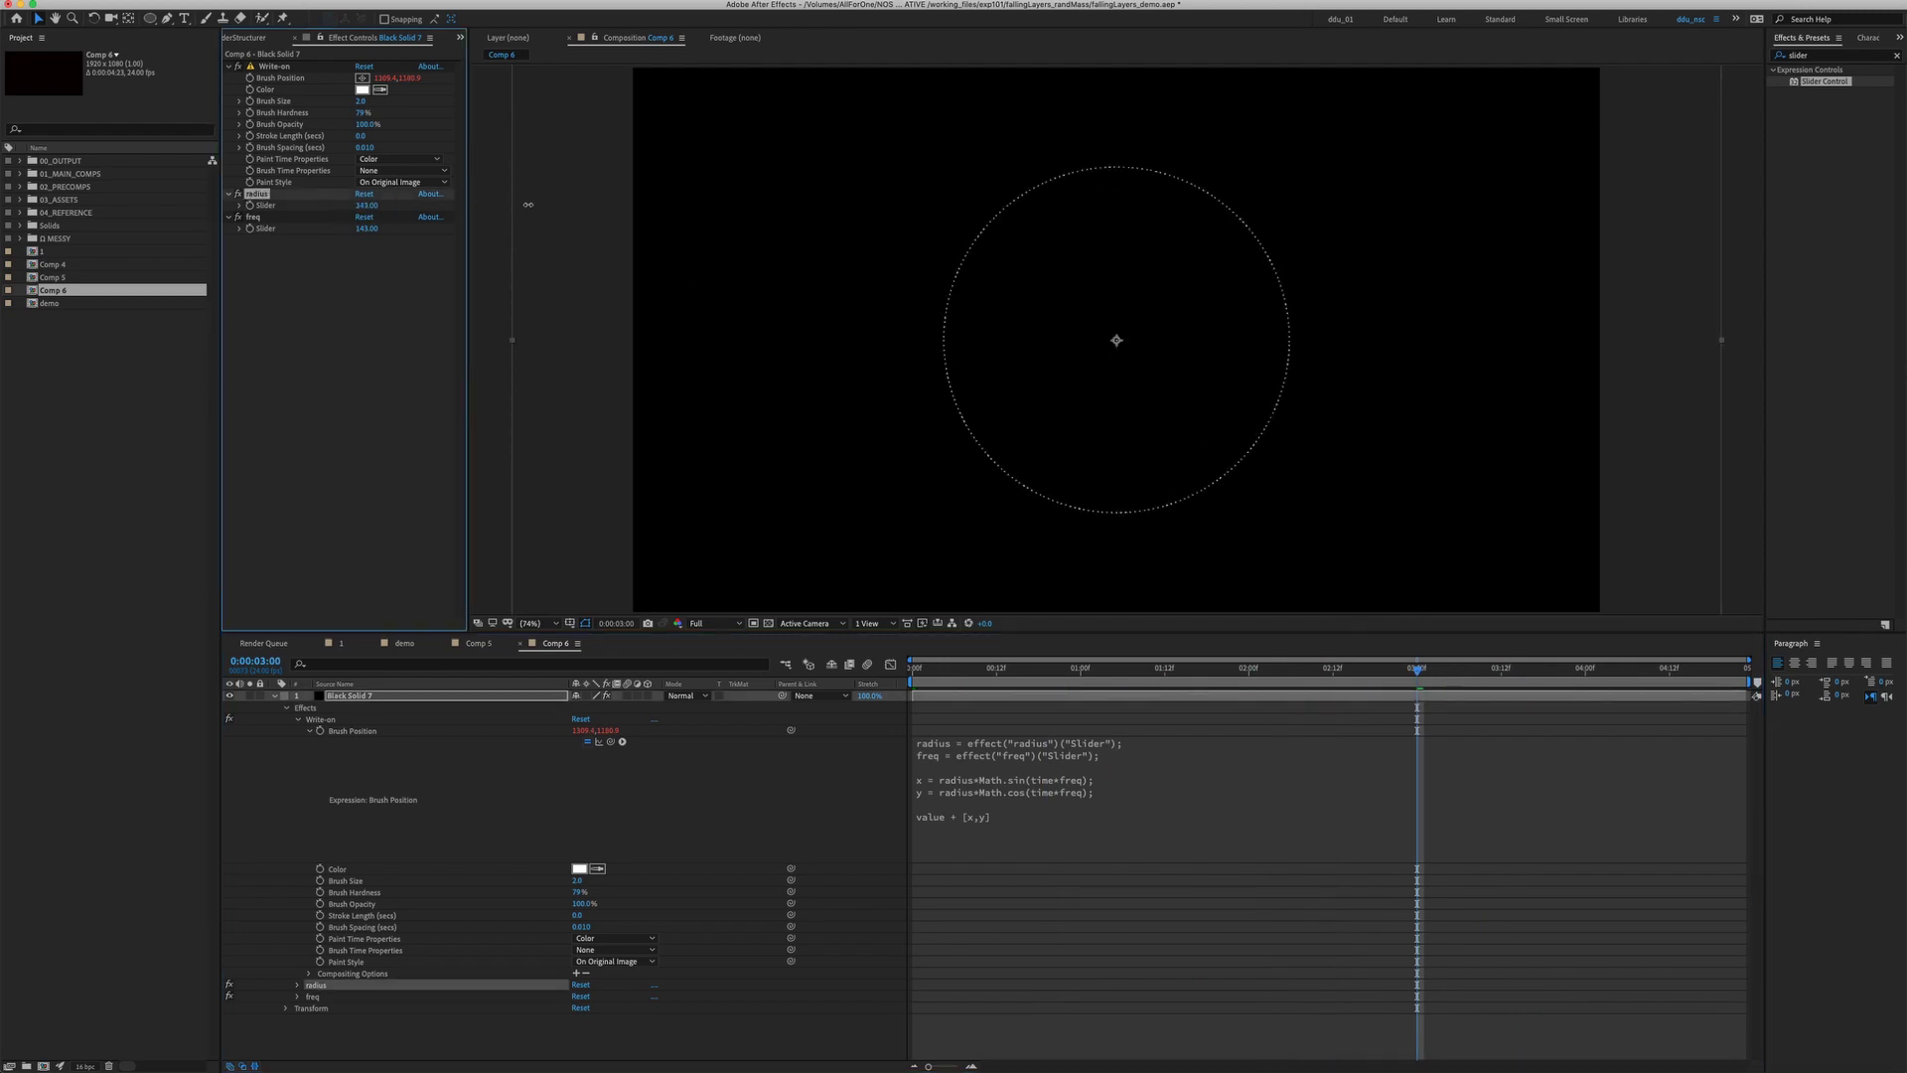
left_click(361, 100)
type("10")
key("Return")
key("space")
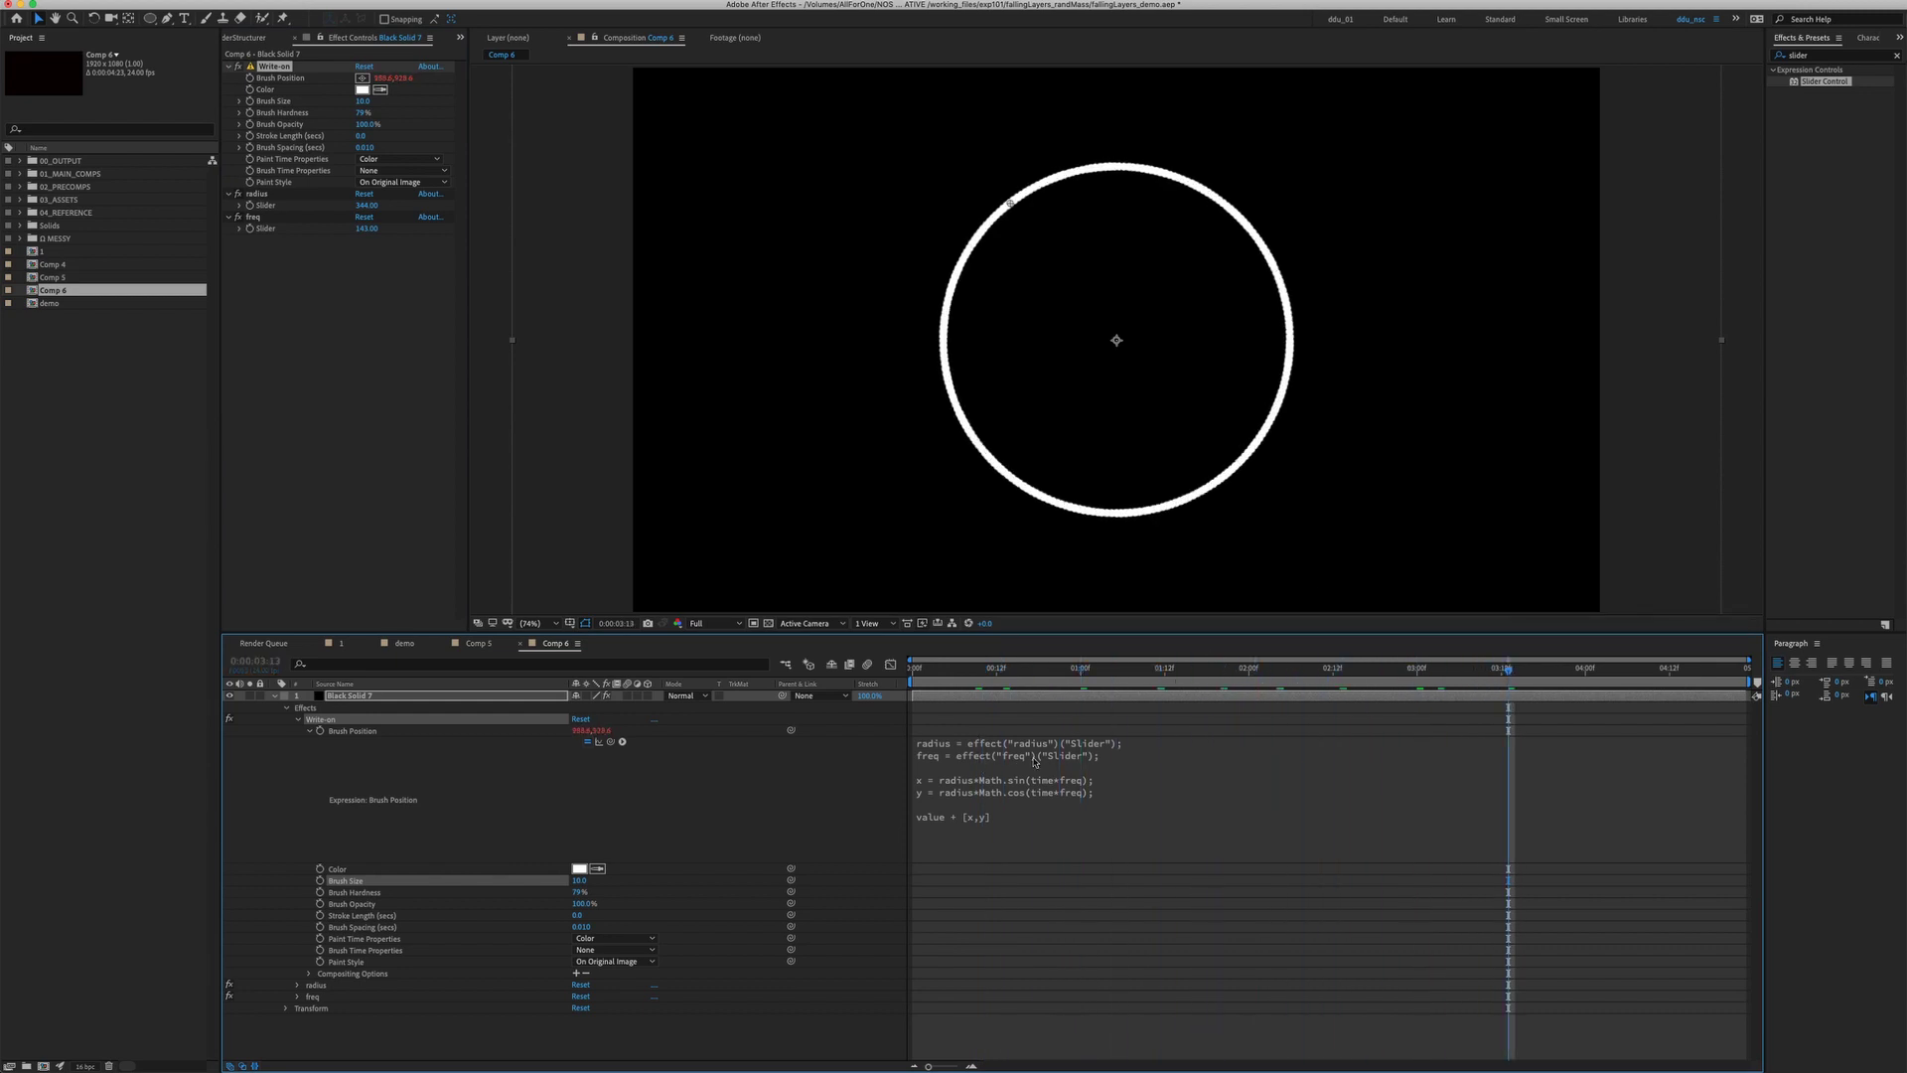
Prefix the radius line with time* and view the whole composition zoomed out.
left_click(993, 743)
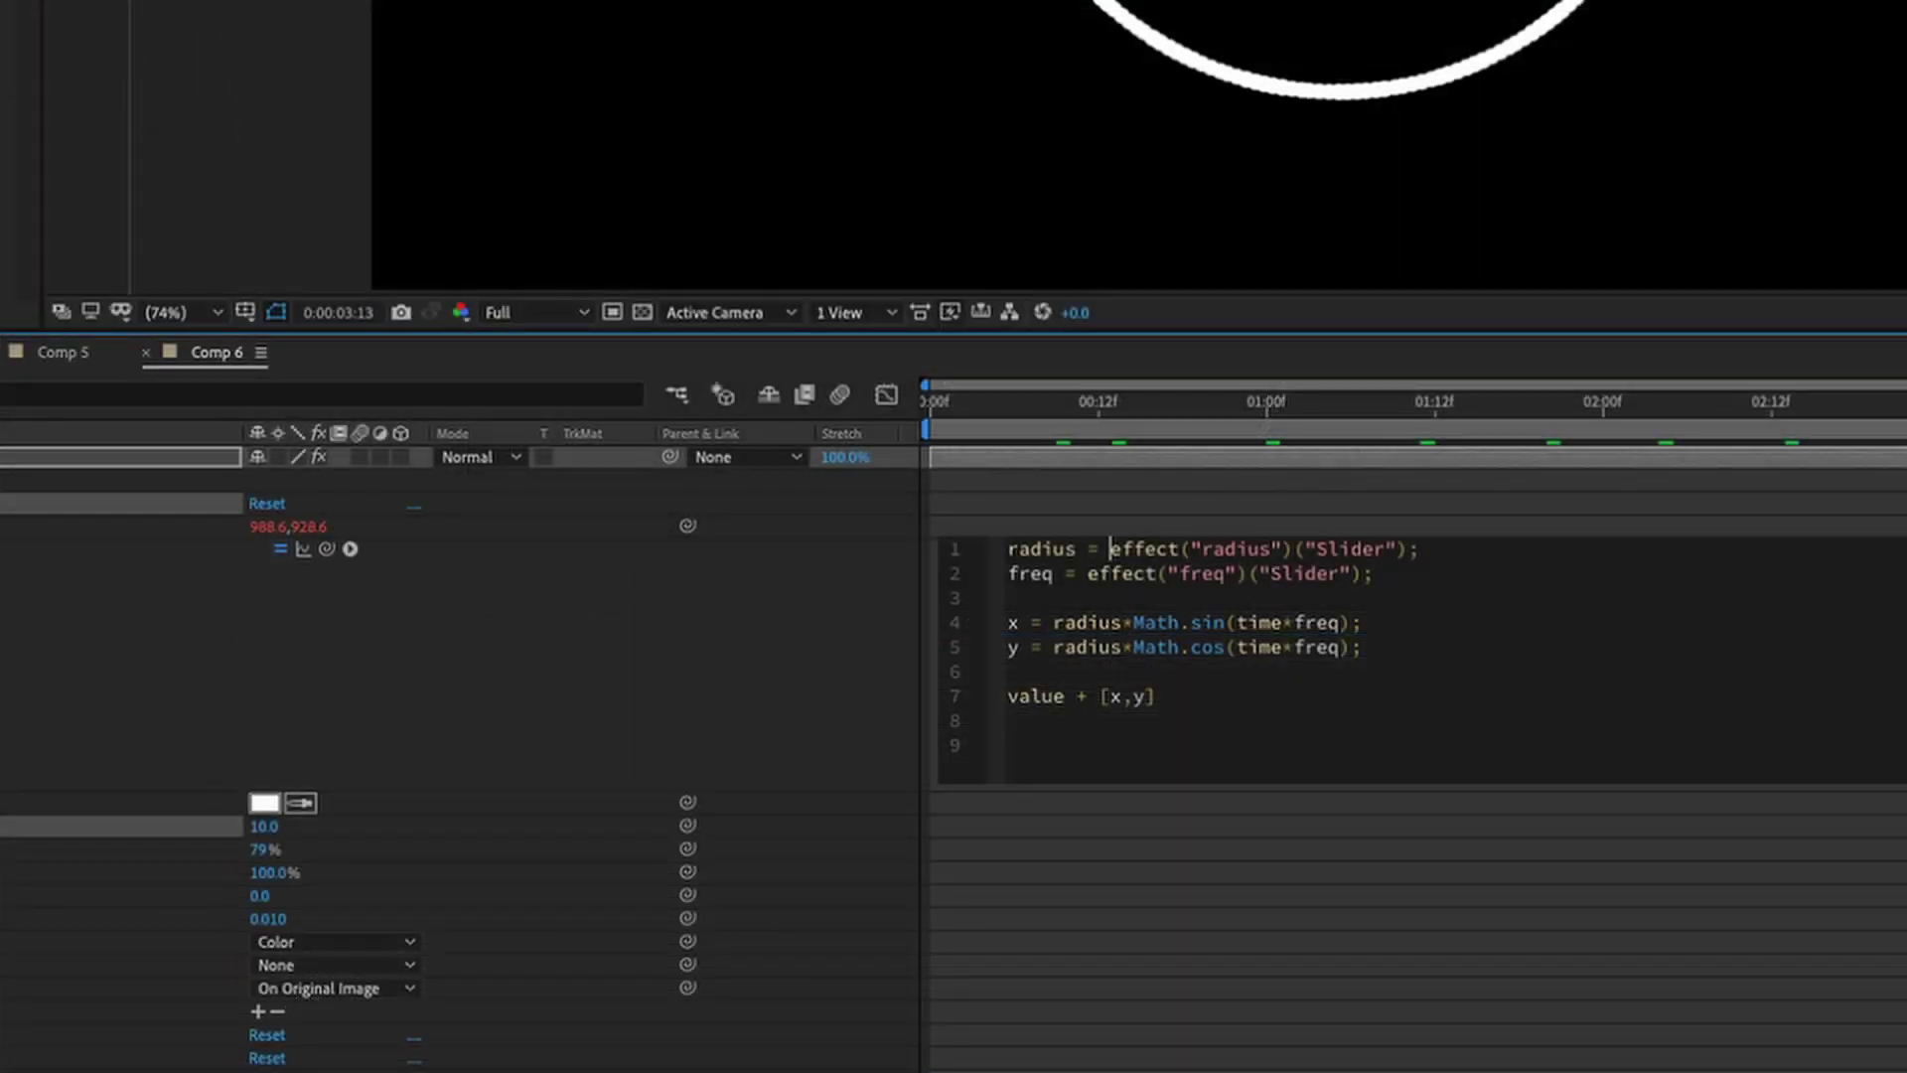
type("time*")
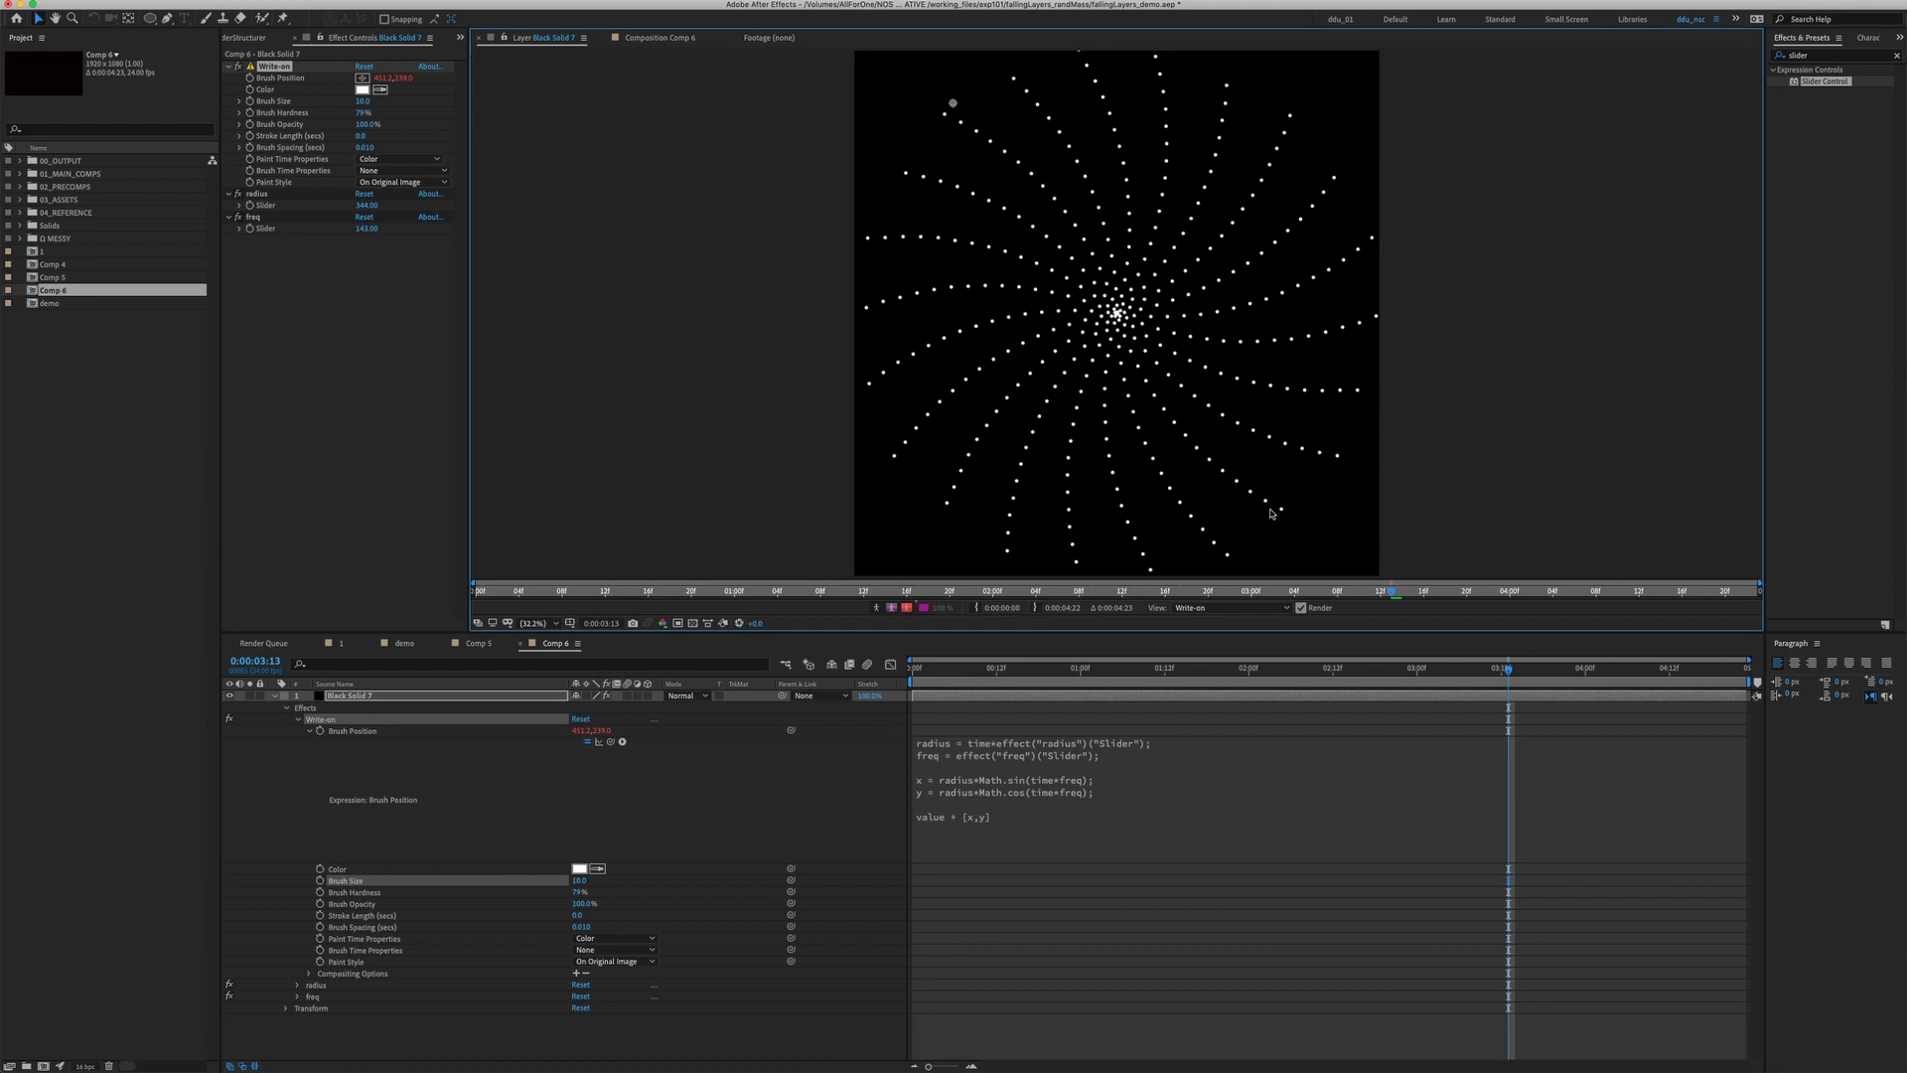
left_click(668, 40)
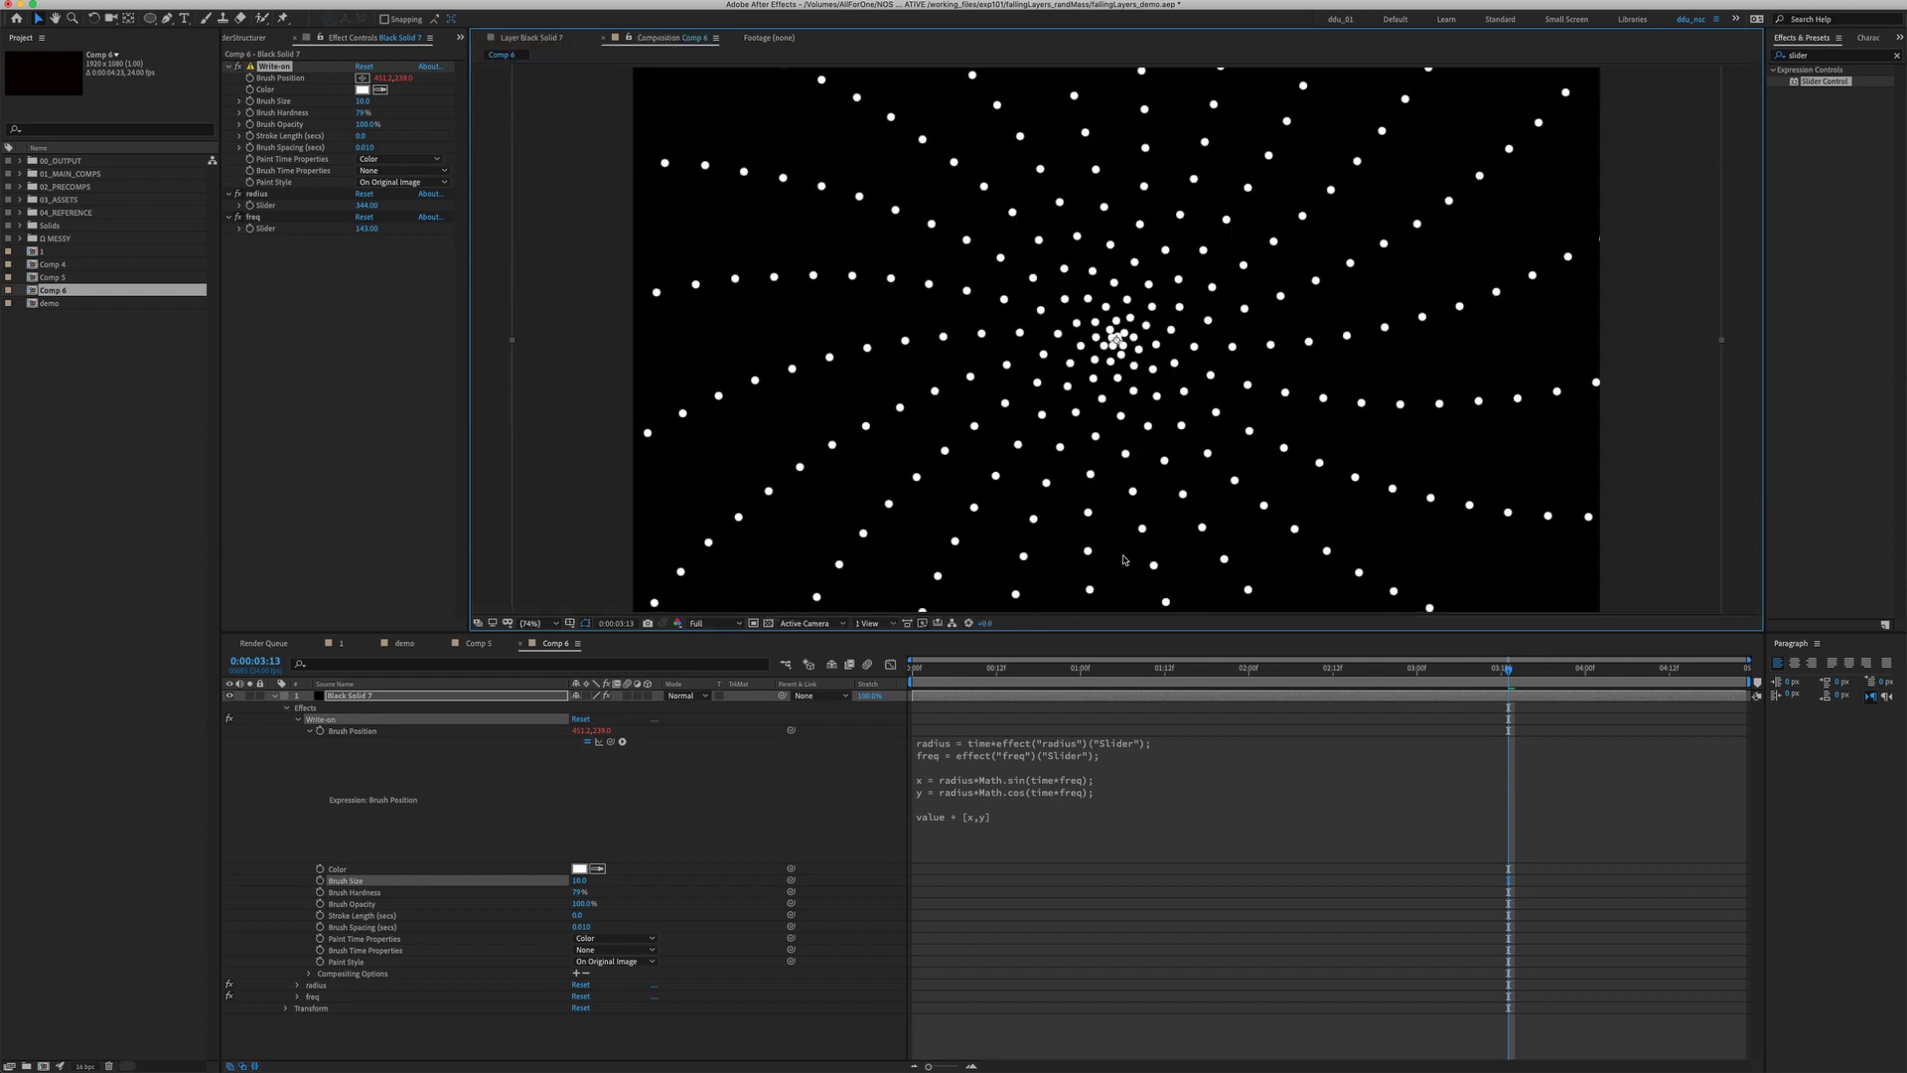
key("comma")
key("comma")
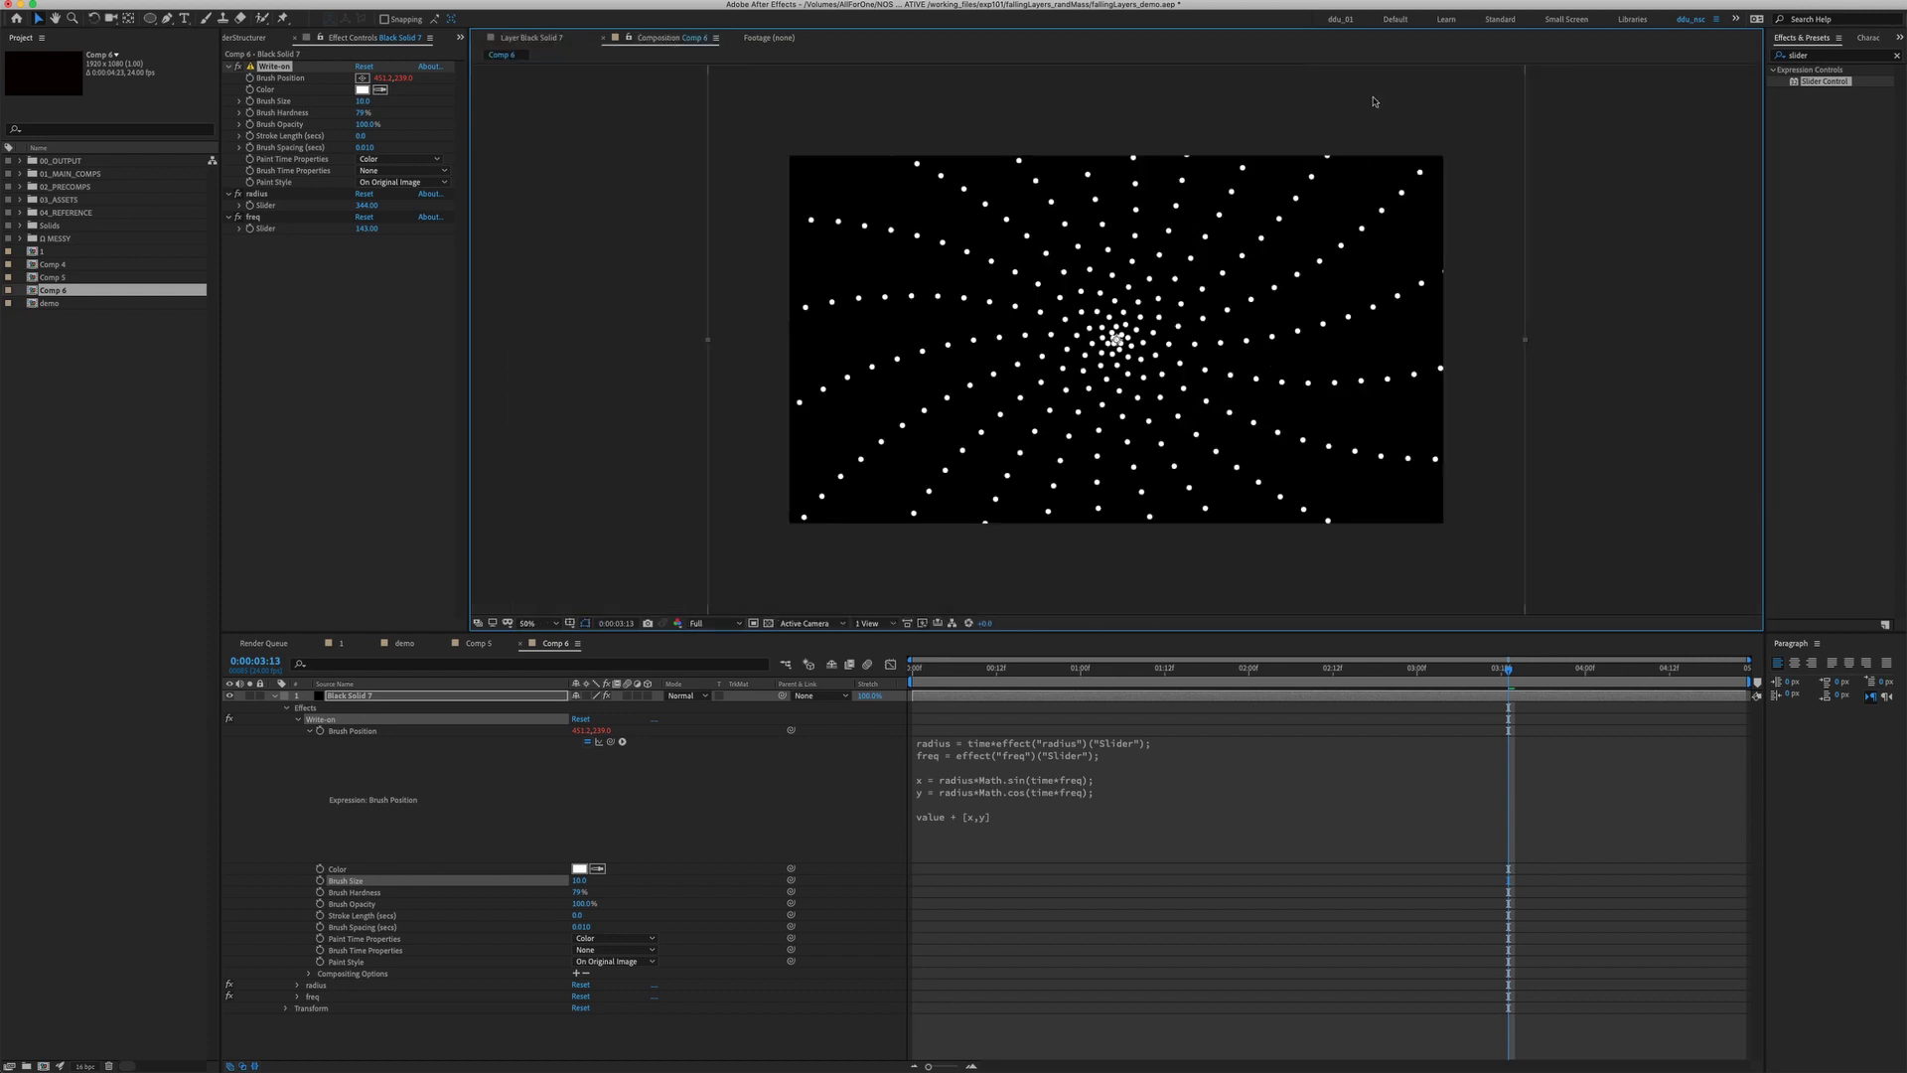
Lower the radius, set freq to 324 and reduce brush spacing, then rewind to the start.
left_click_drag(1001, 668, 1035, 647)
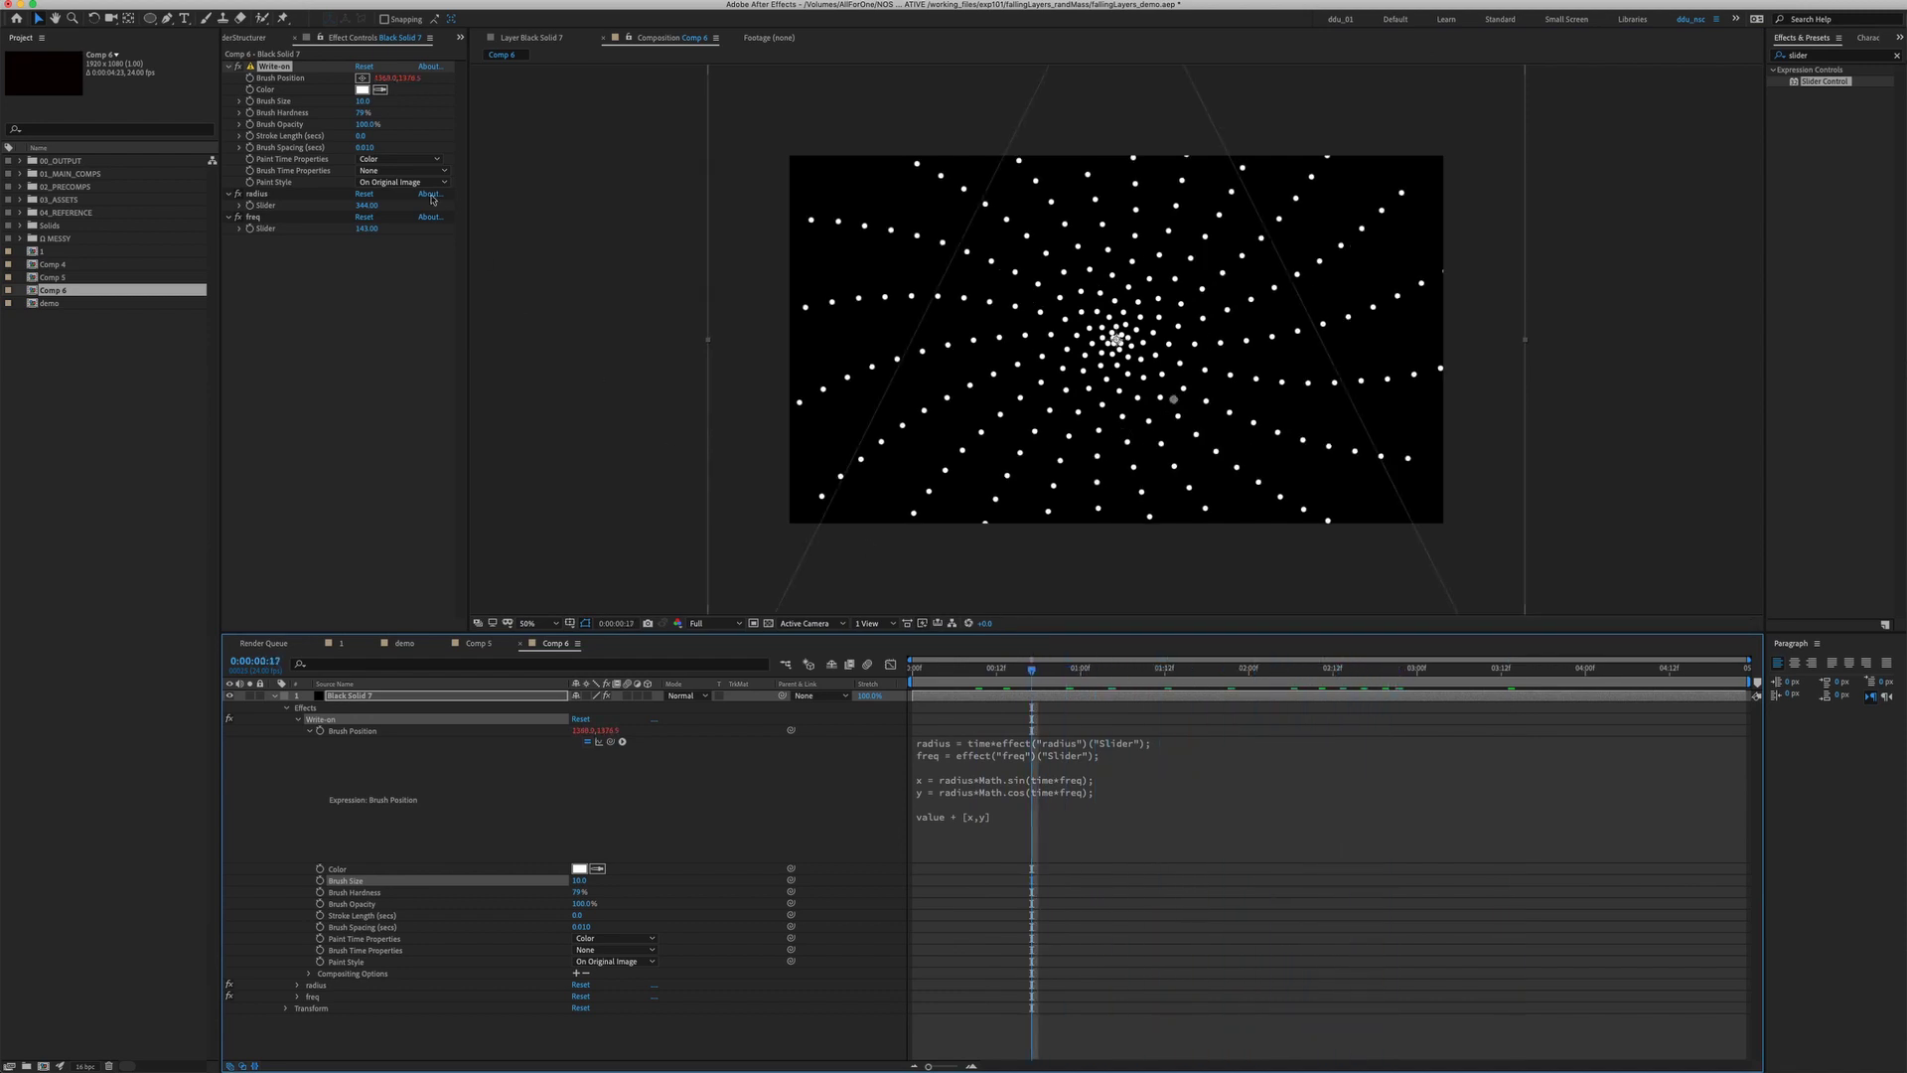
left_click_drag(370, 202, 433, 227)
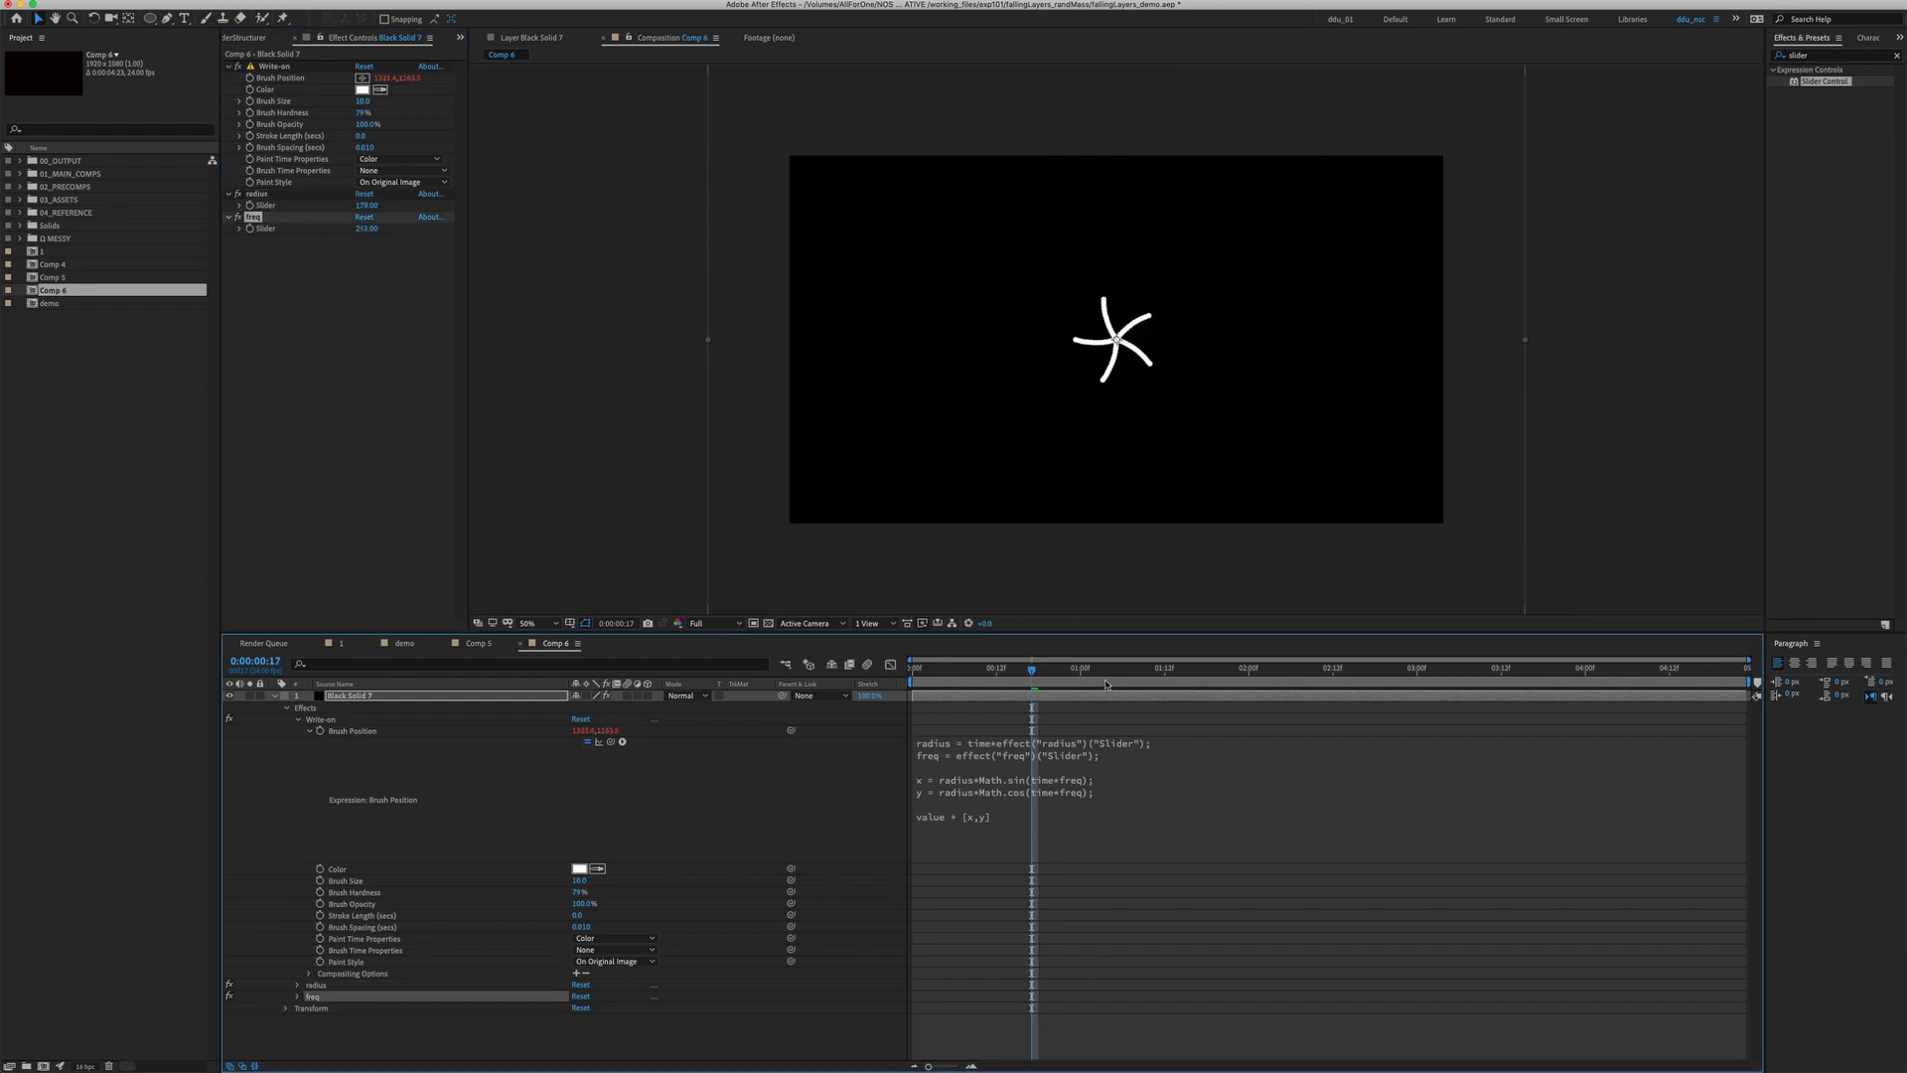
left_click_drag(1033, 668, 1336, 680)
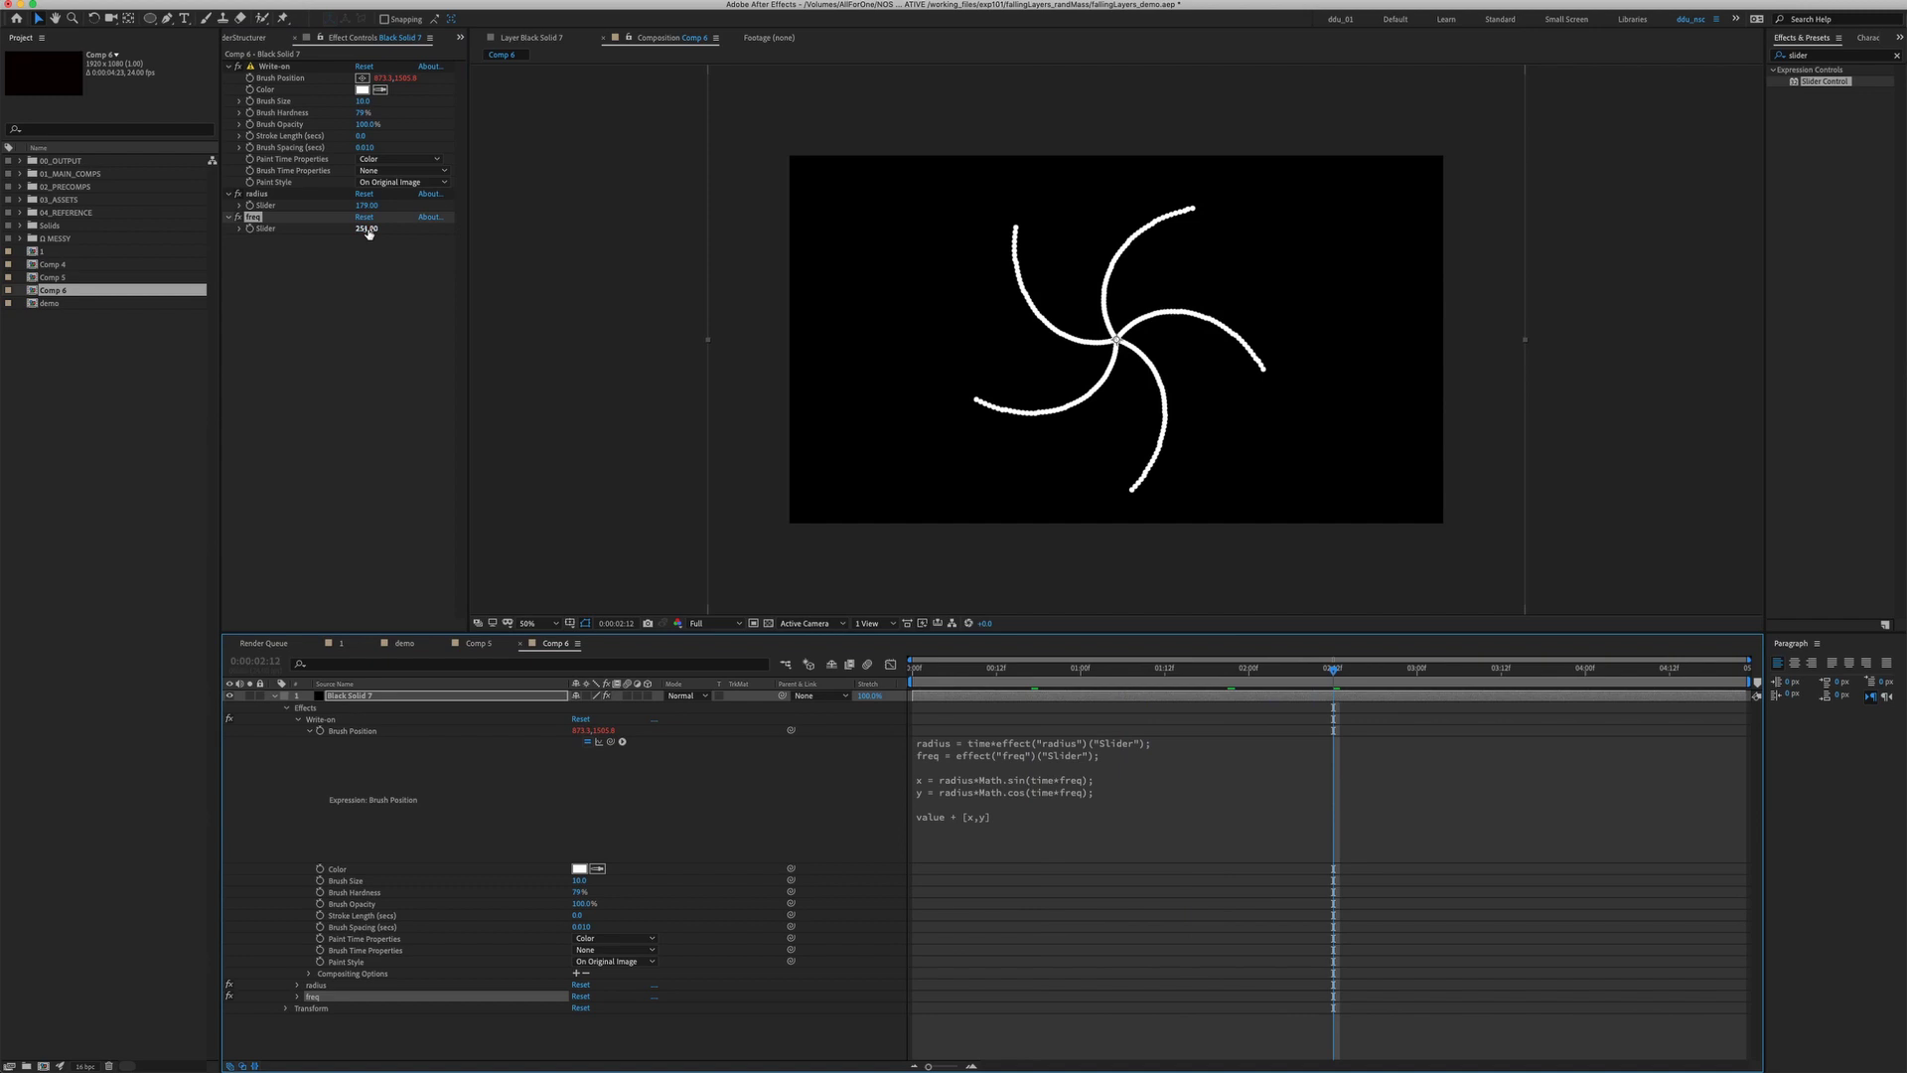
left_click_drag(369, 232, 402, 230)
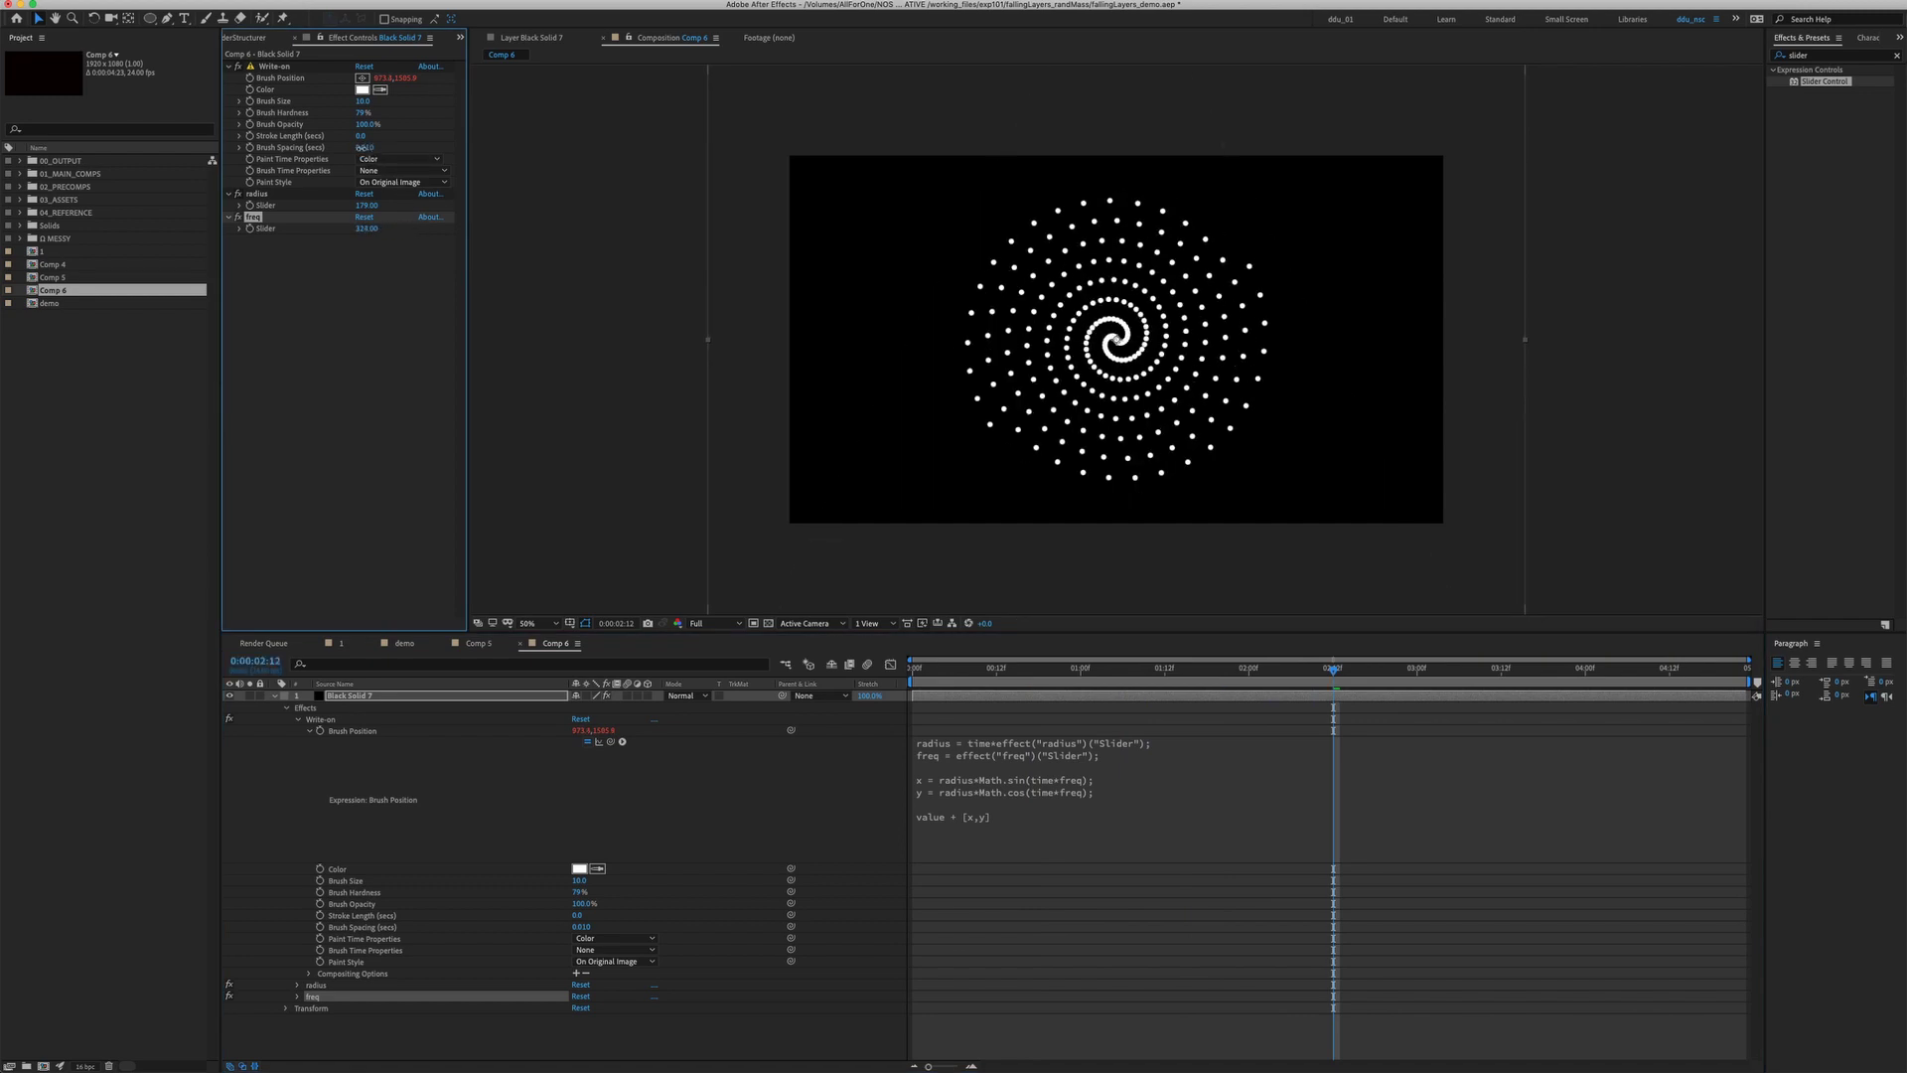
mouse_move(360, 147)
left_mouse_down()
mouse_move(334, 147)
mouse_move(380, 135)
mouse_move(364, 135)
left_mouse_up()
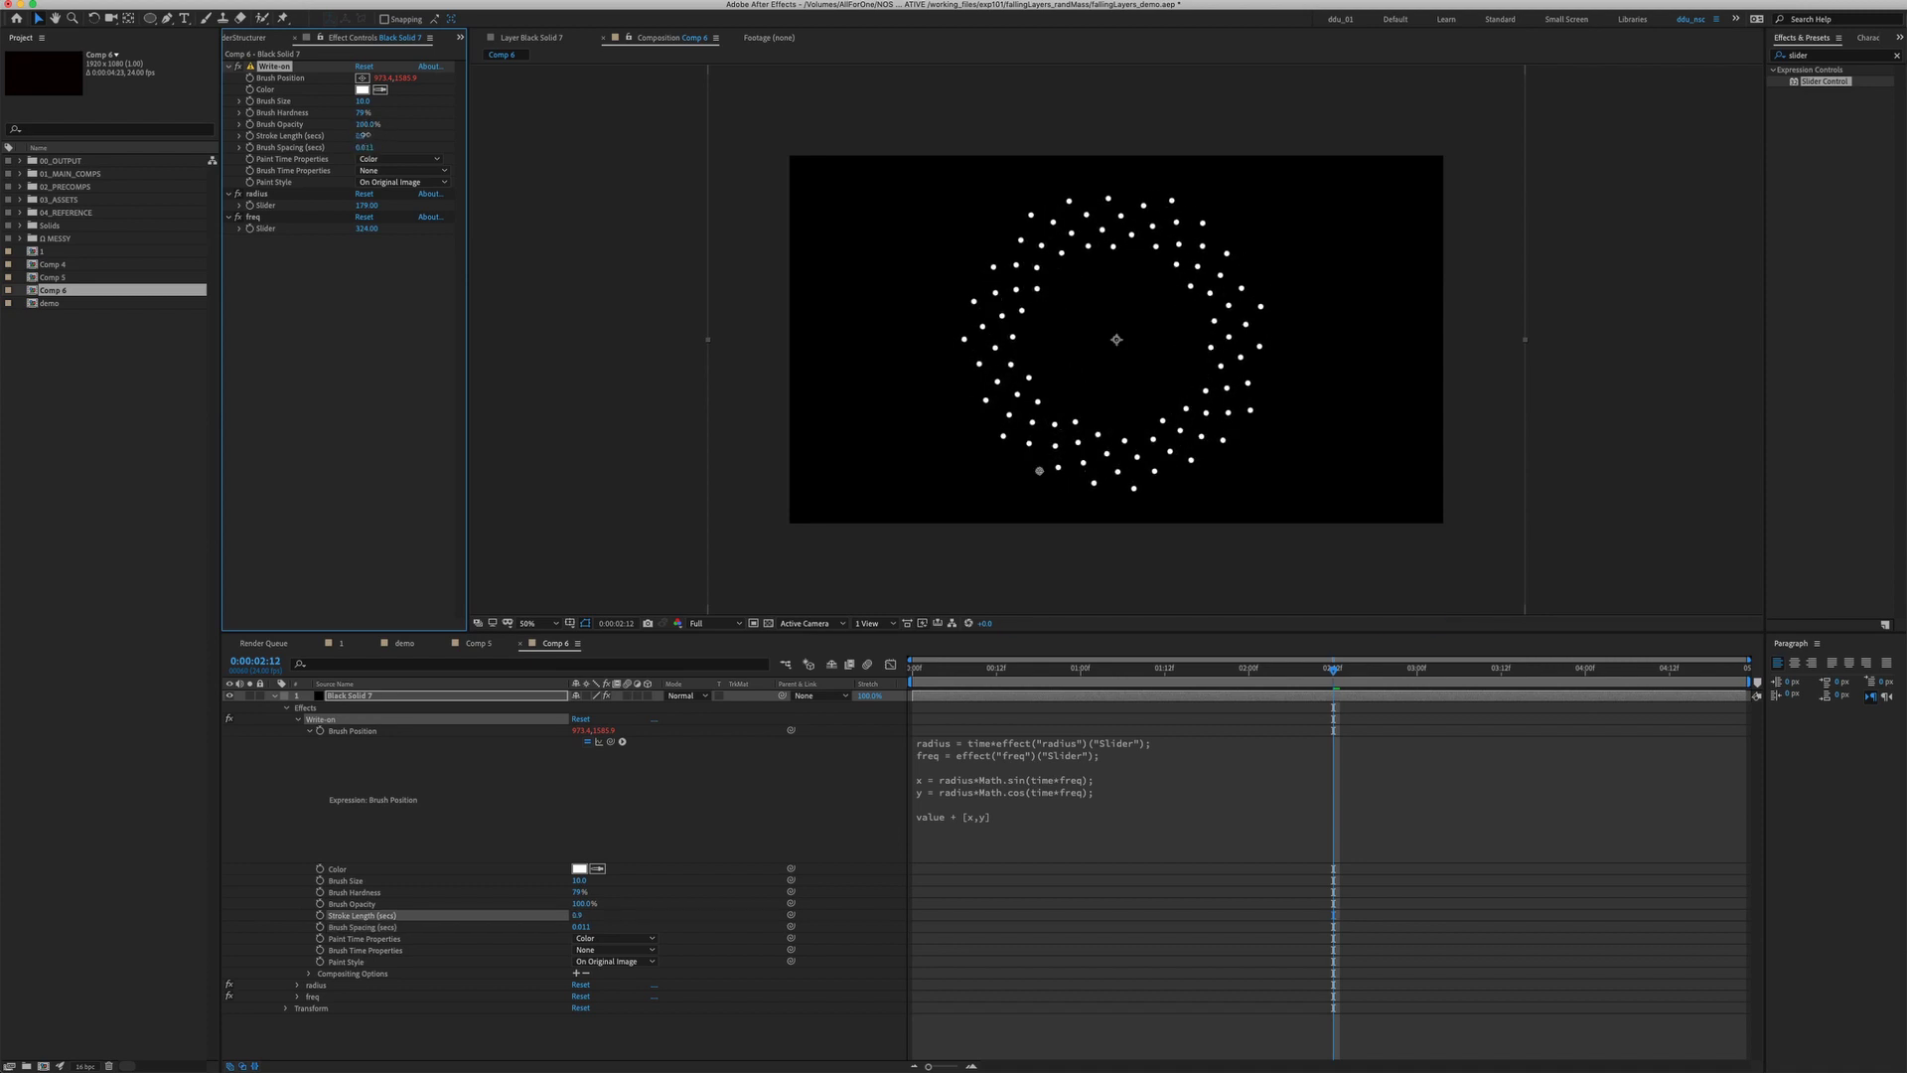
left_click_drag(974, 673, 898, 494)
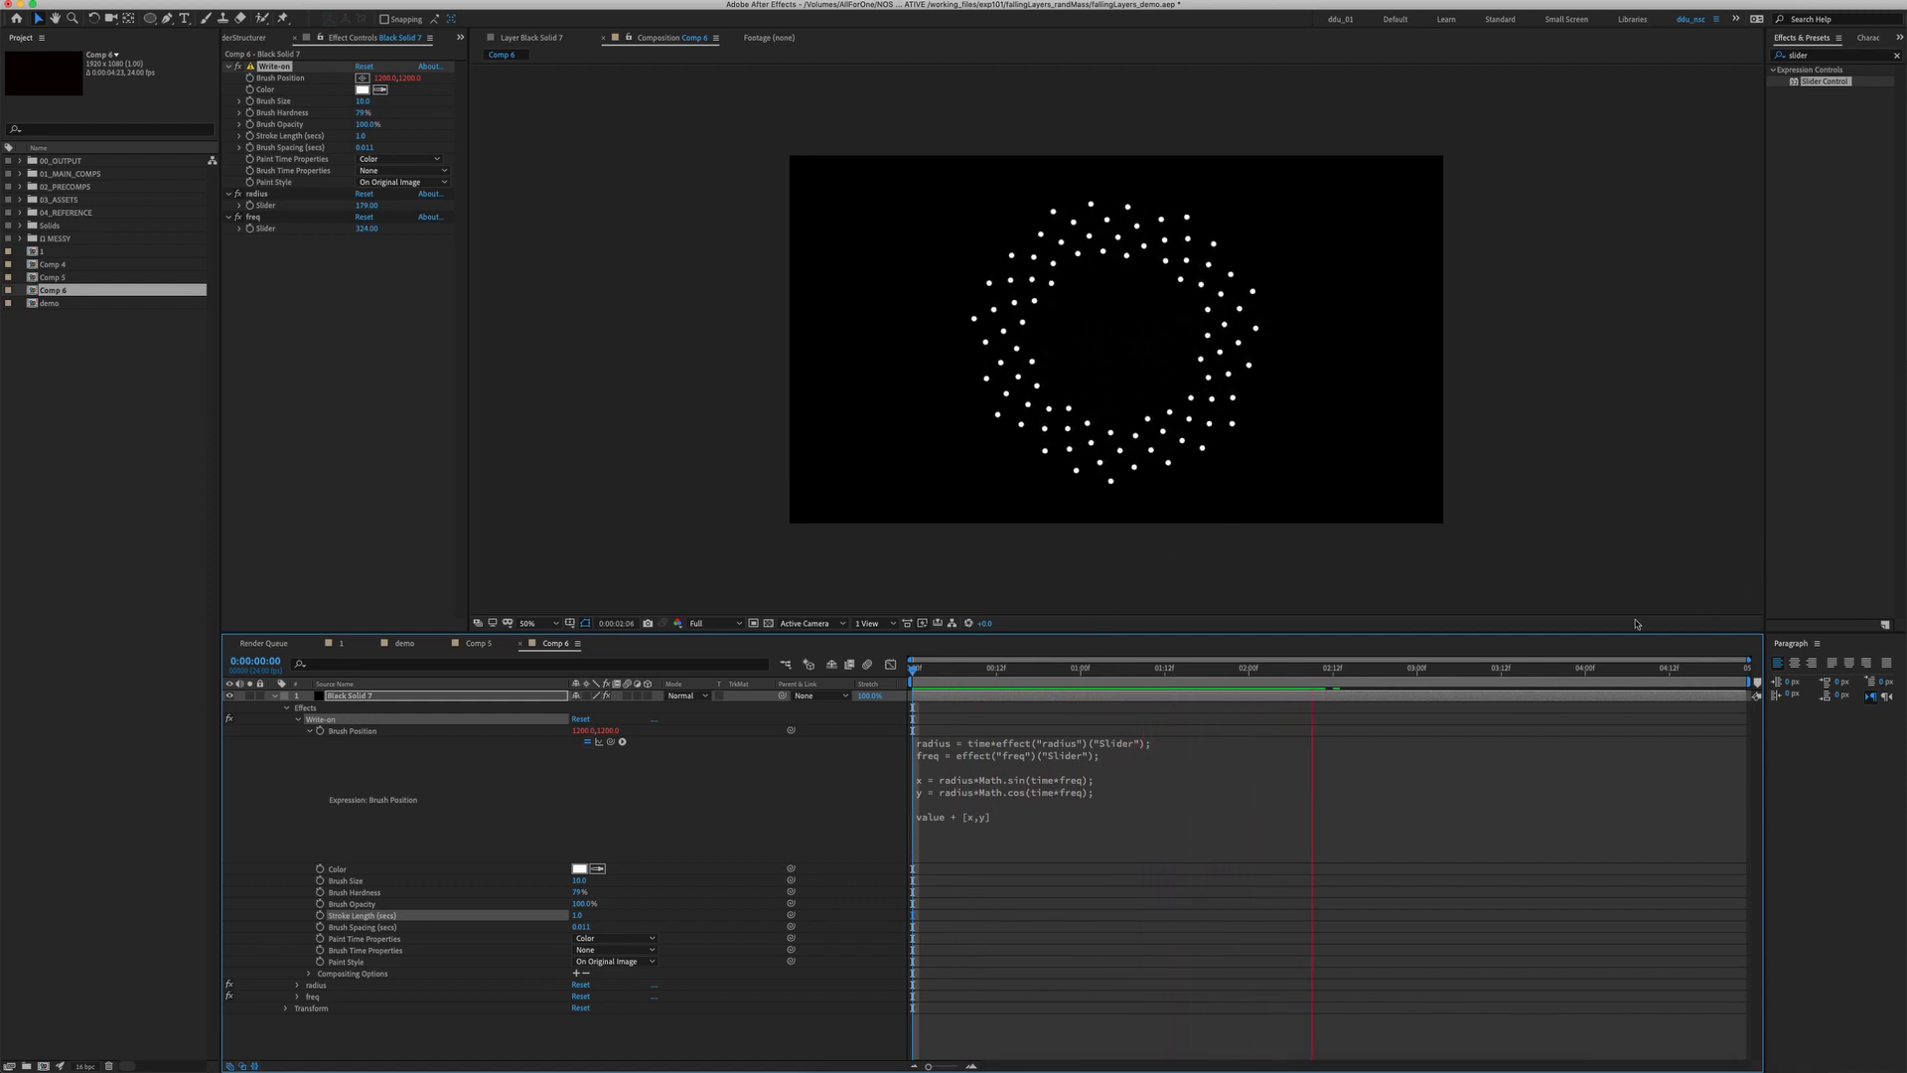
Give Black Solid 7's Rotation the expression time*60.
left_click(1467, 681)
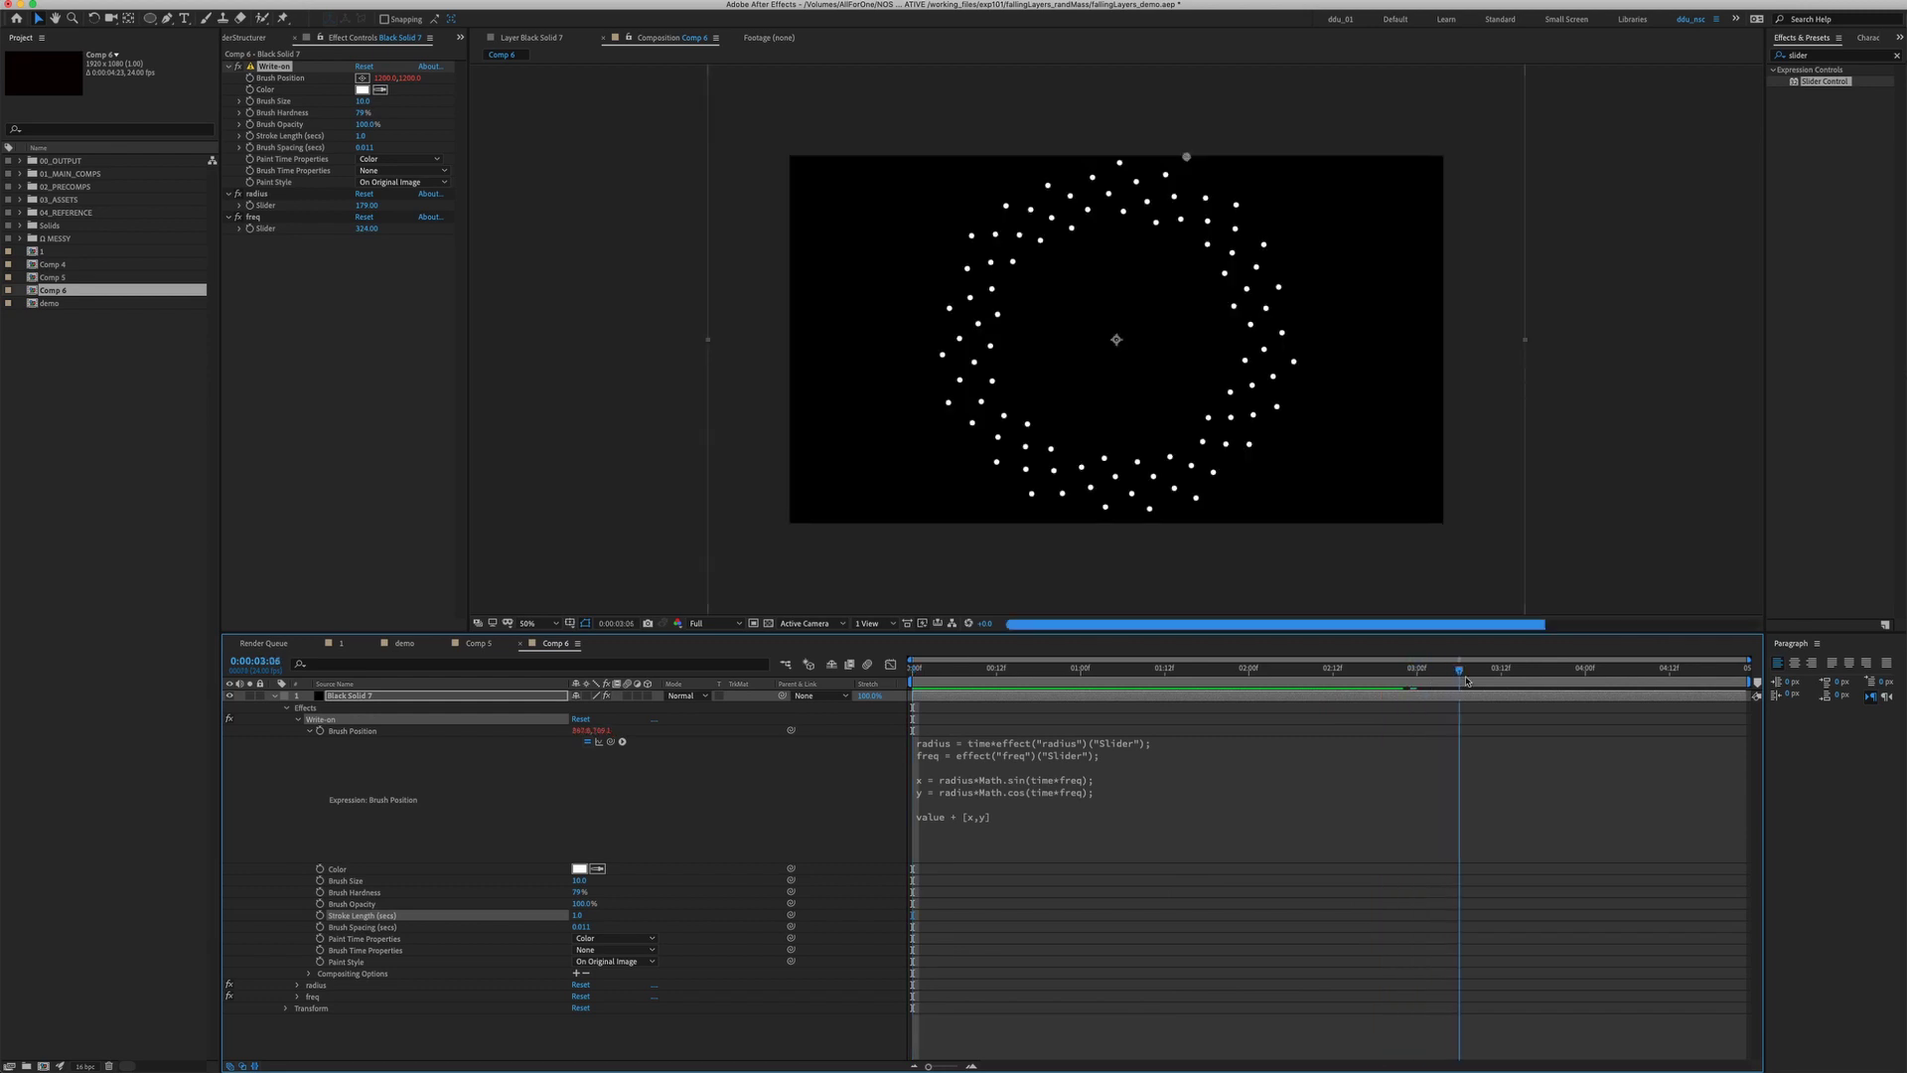
left_click_drag(1466, 681, 1249, 666)
left_click(274, 696)
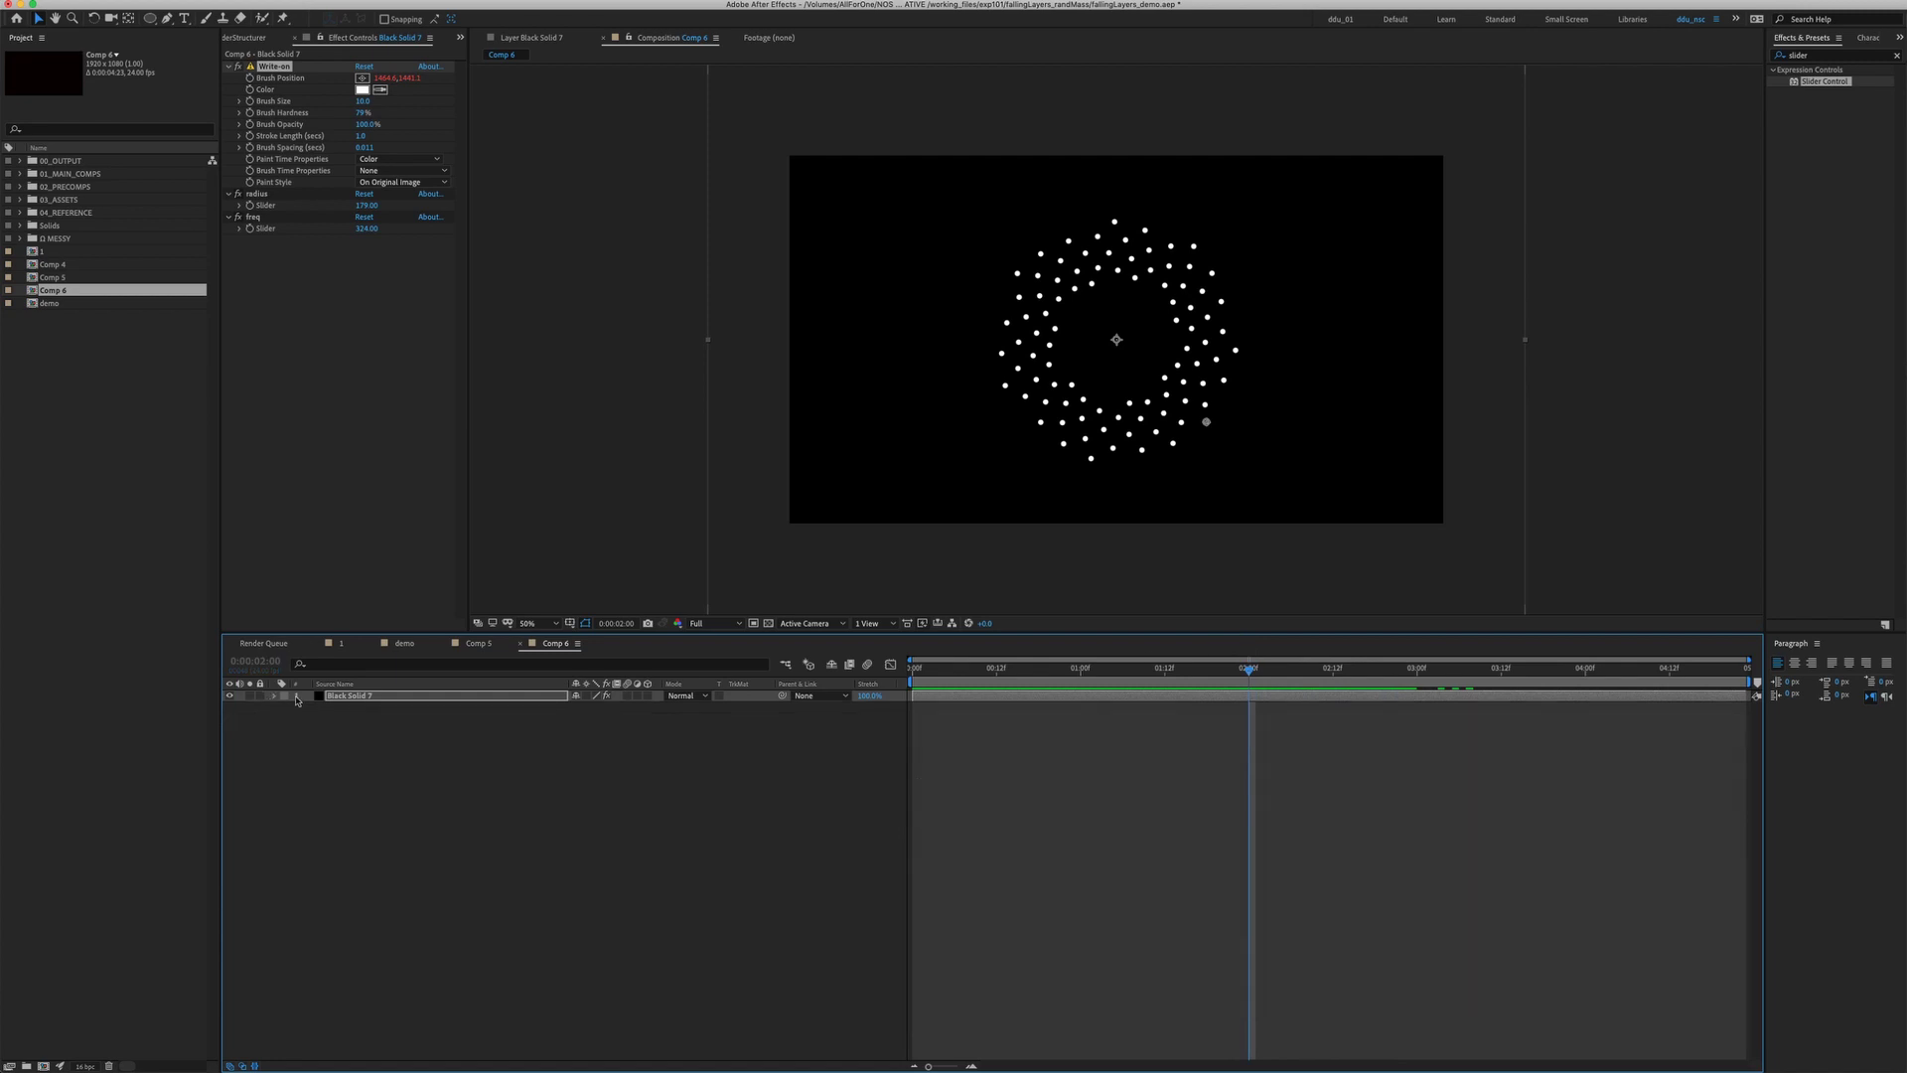
left_click(398, 698)
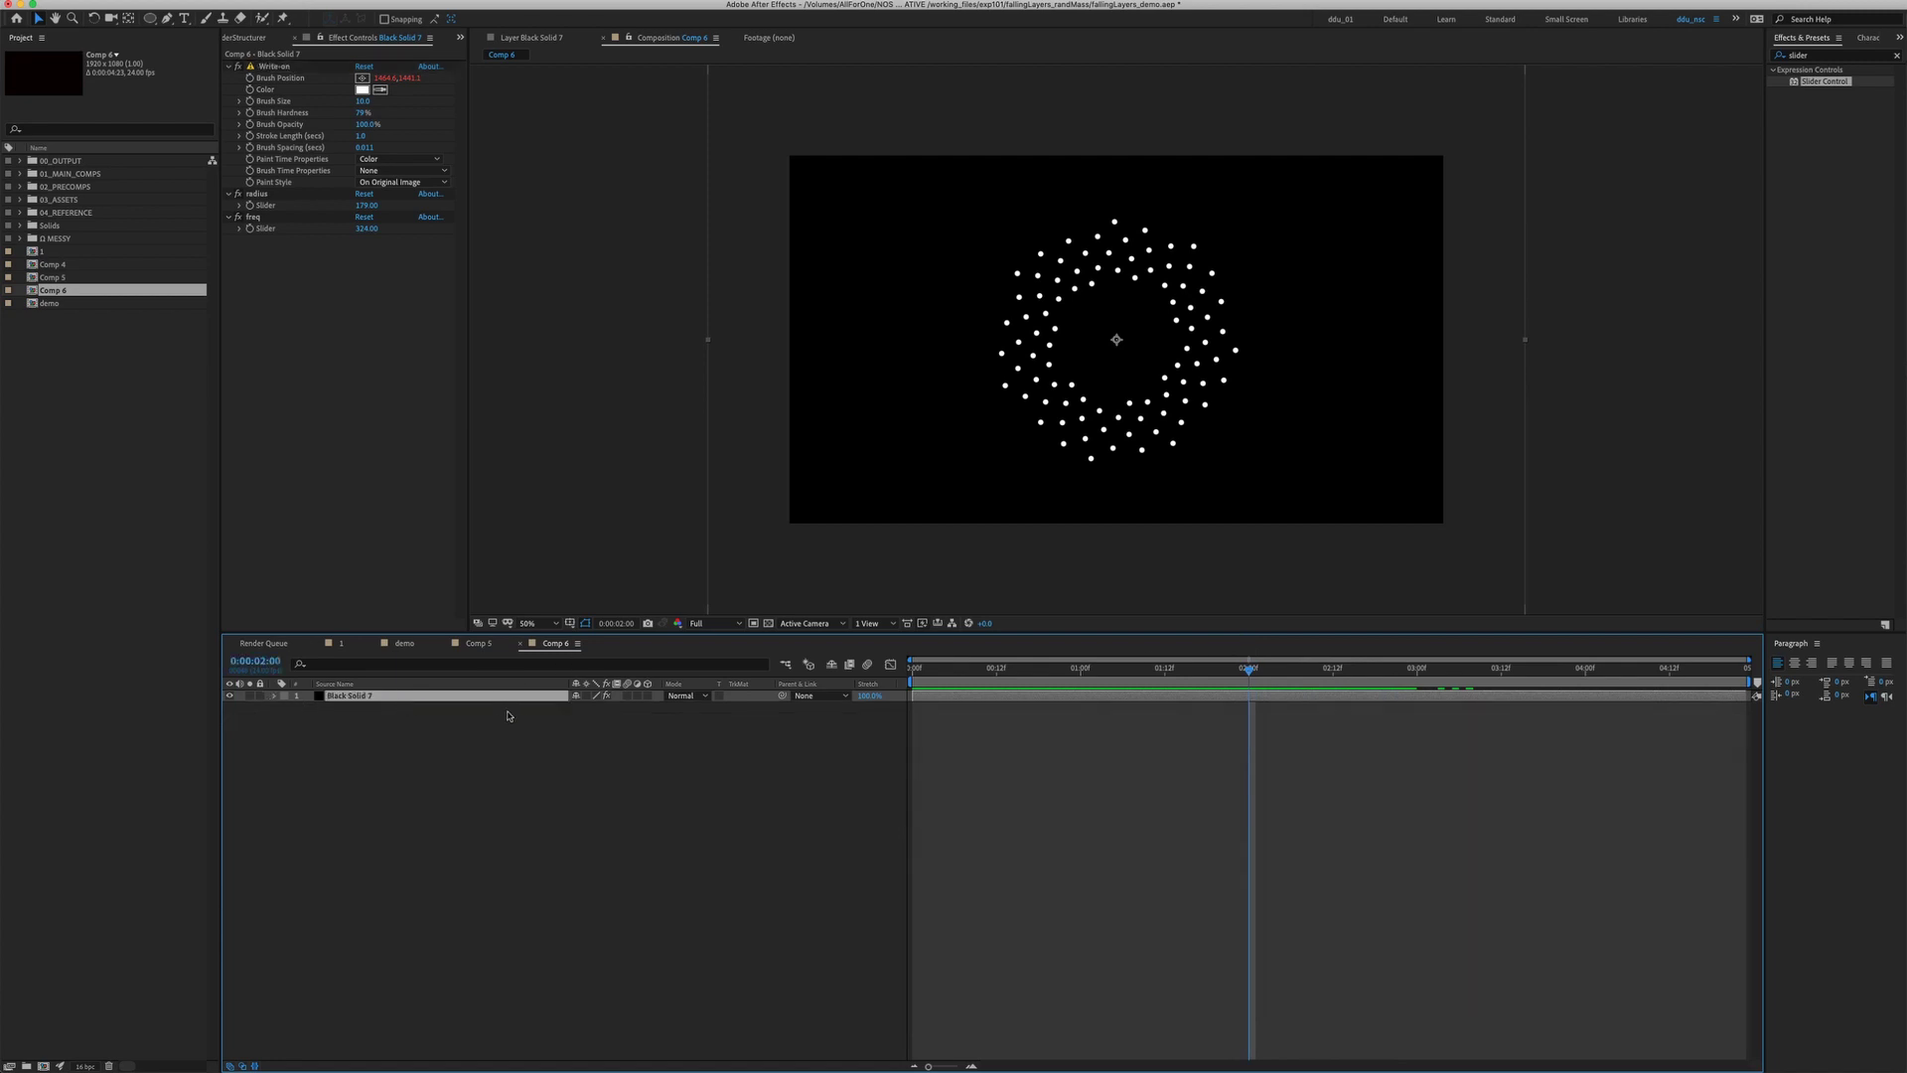
left_click(381, 740)
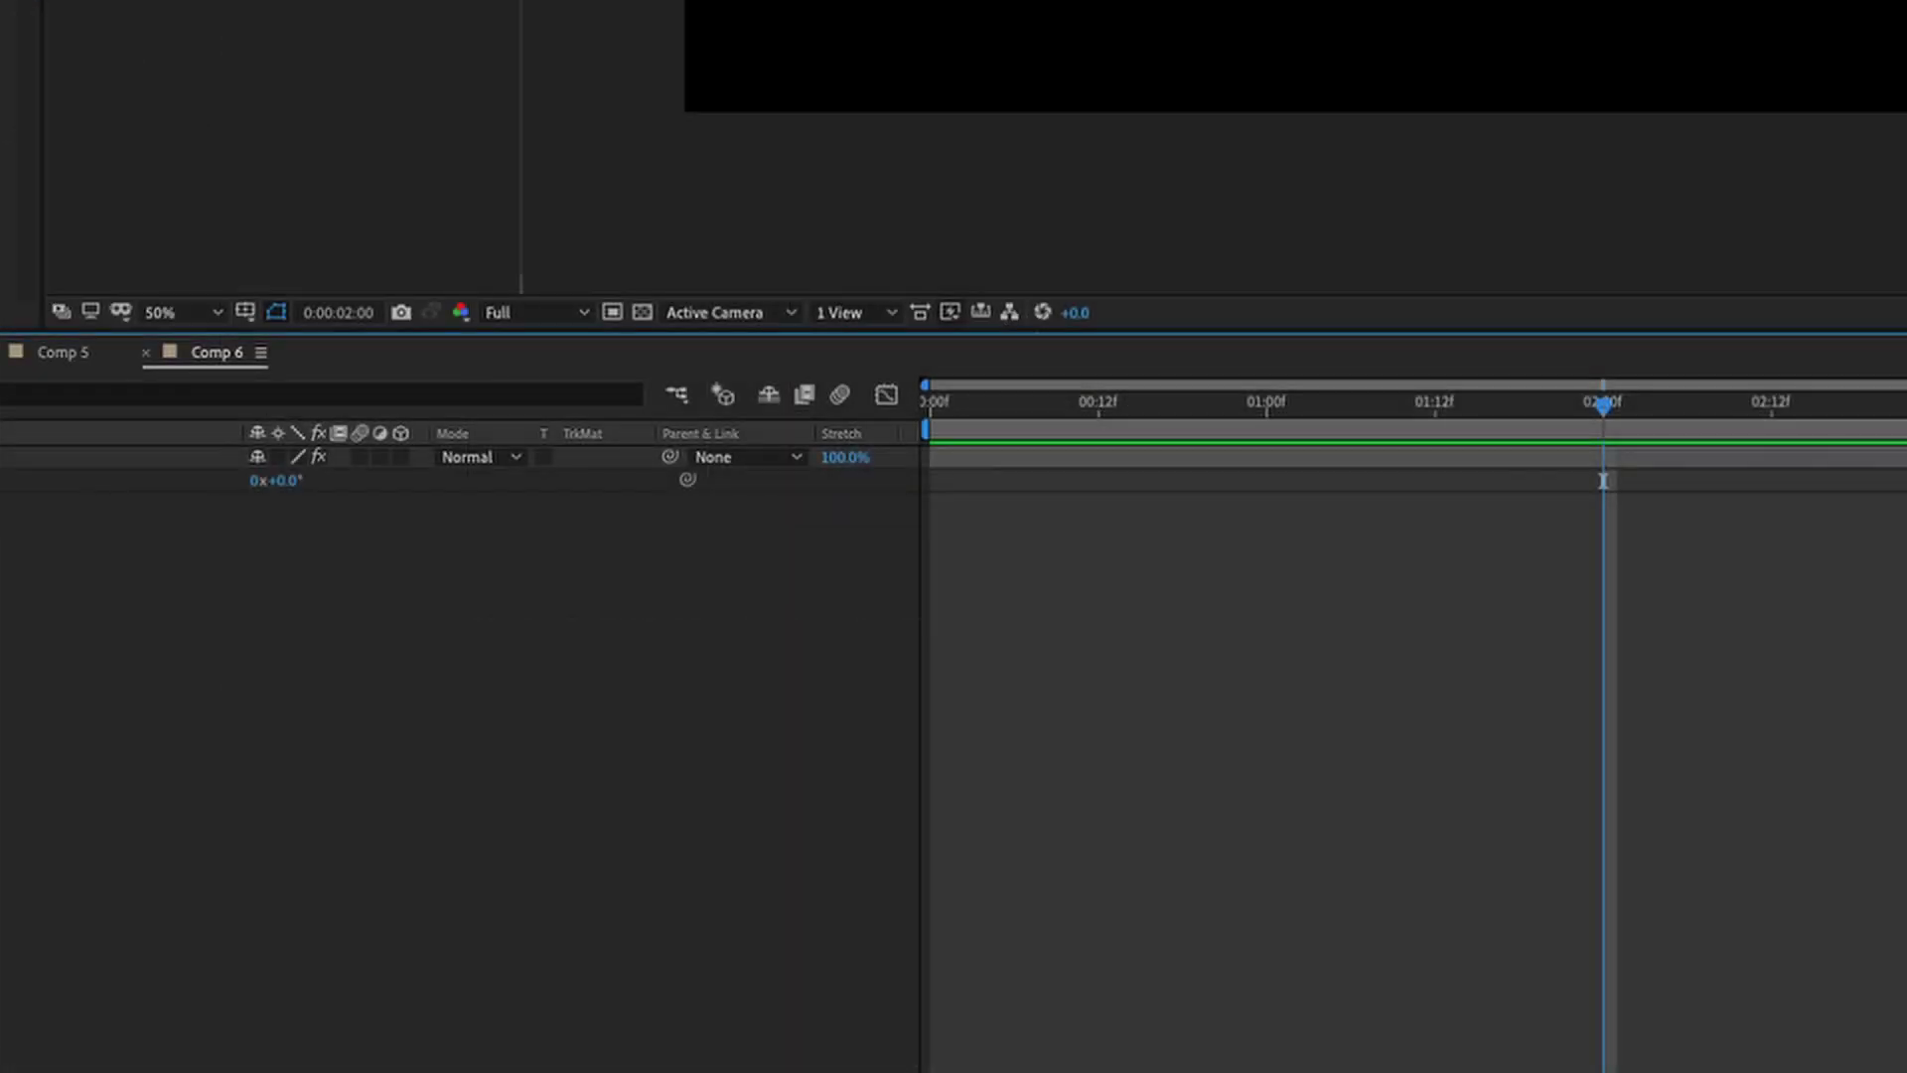
left_click(308, 707, "alt")
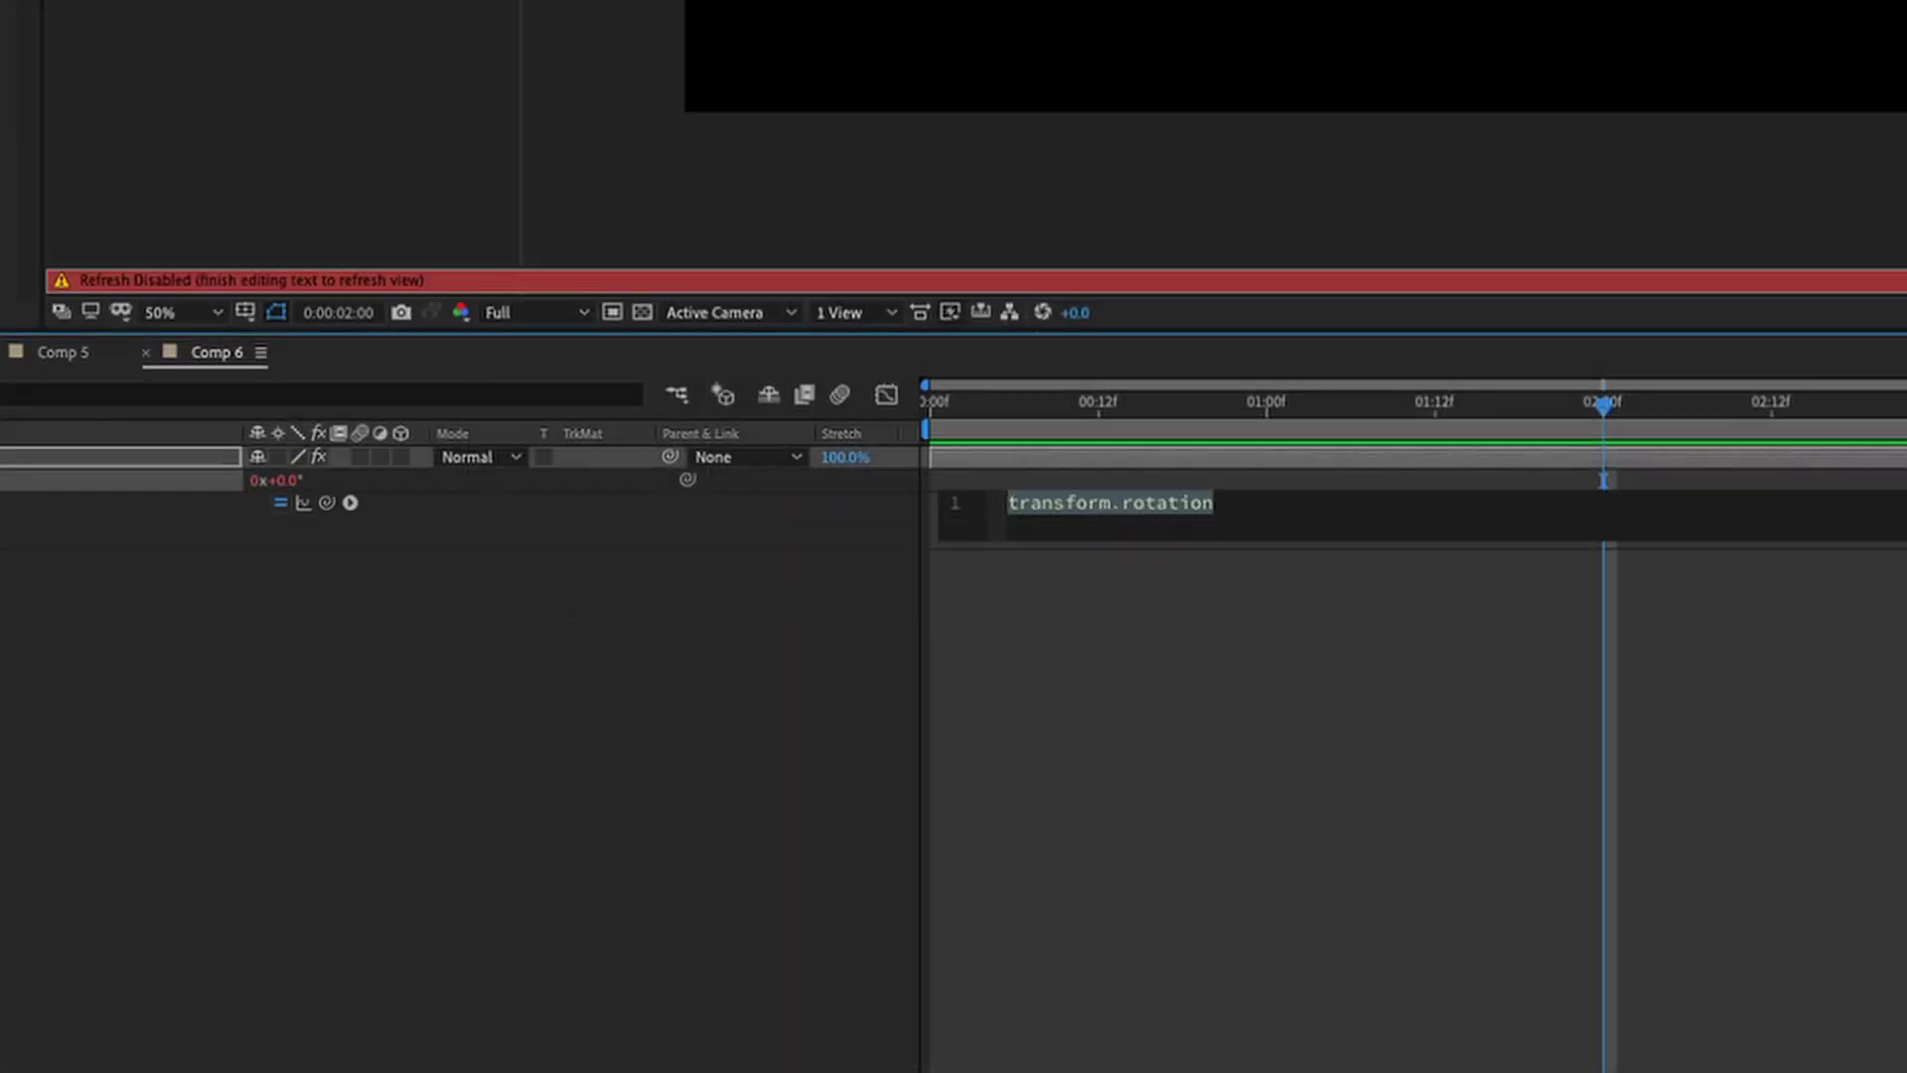
type("time*60")
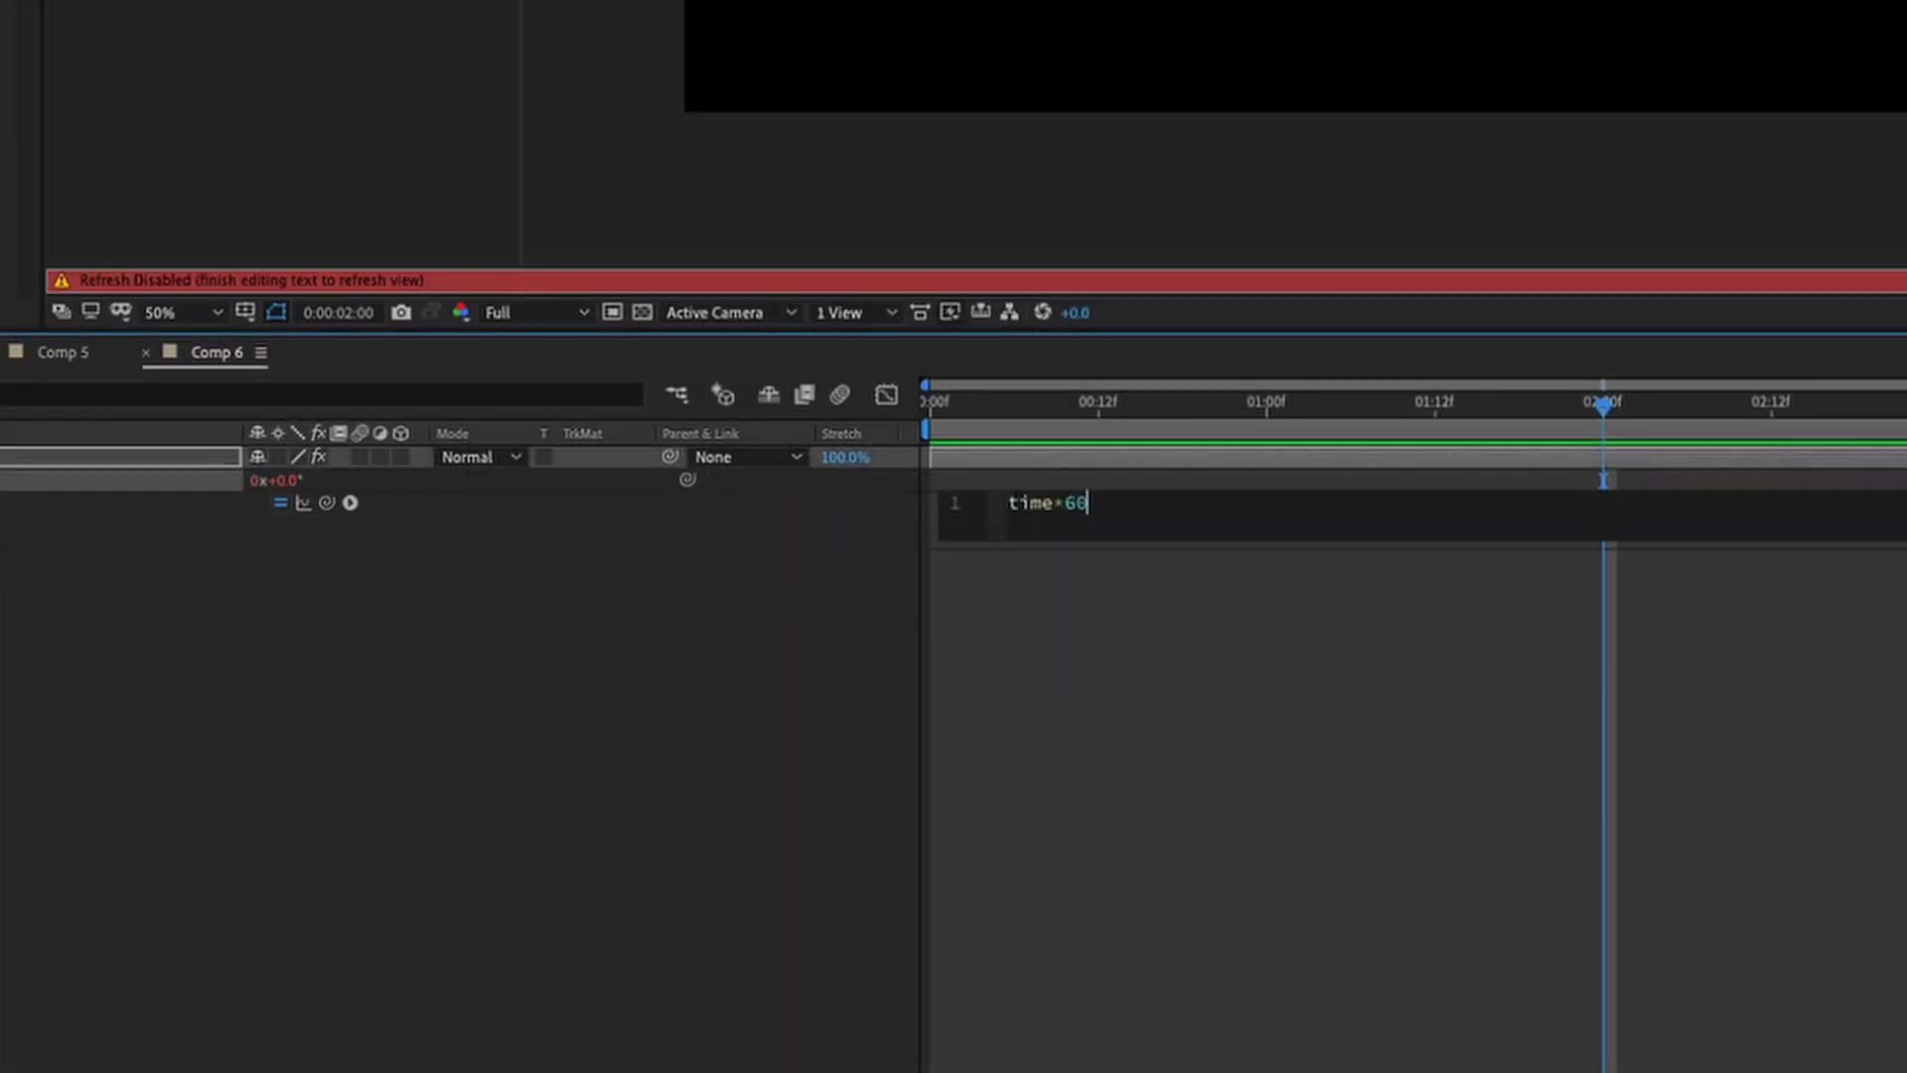
key("KP_Enter")
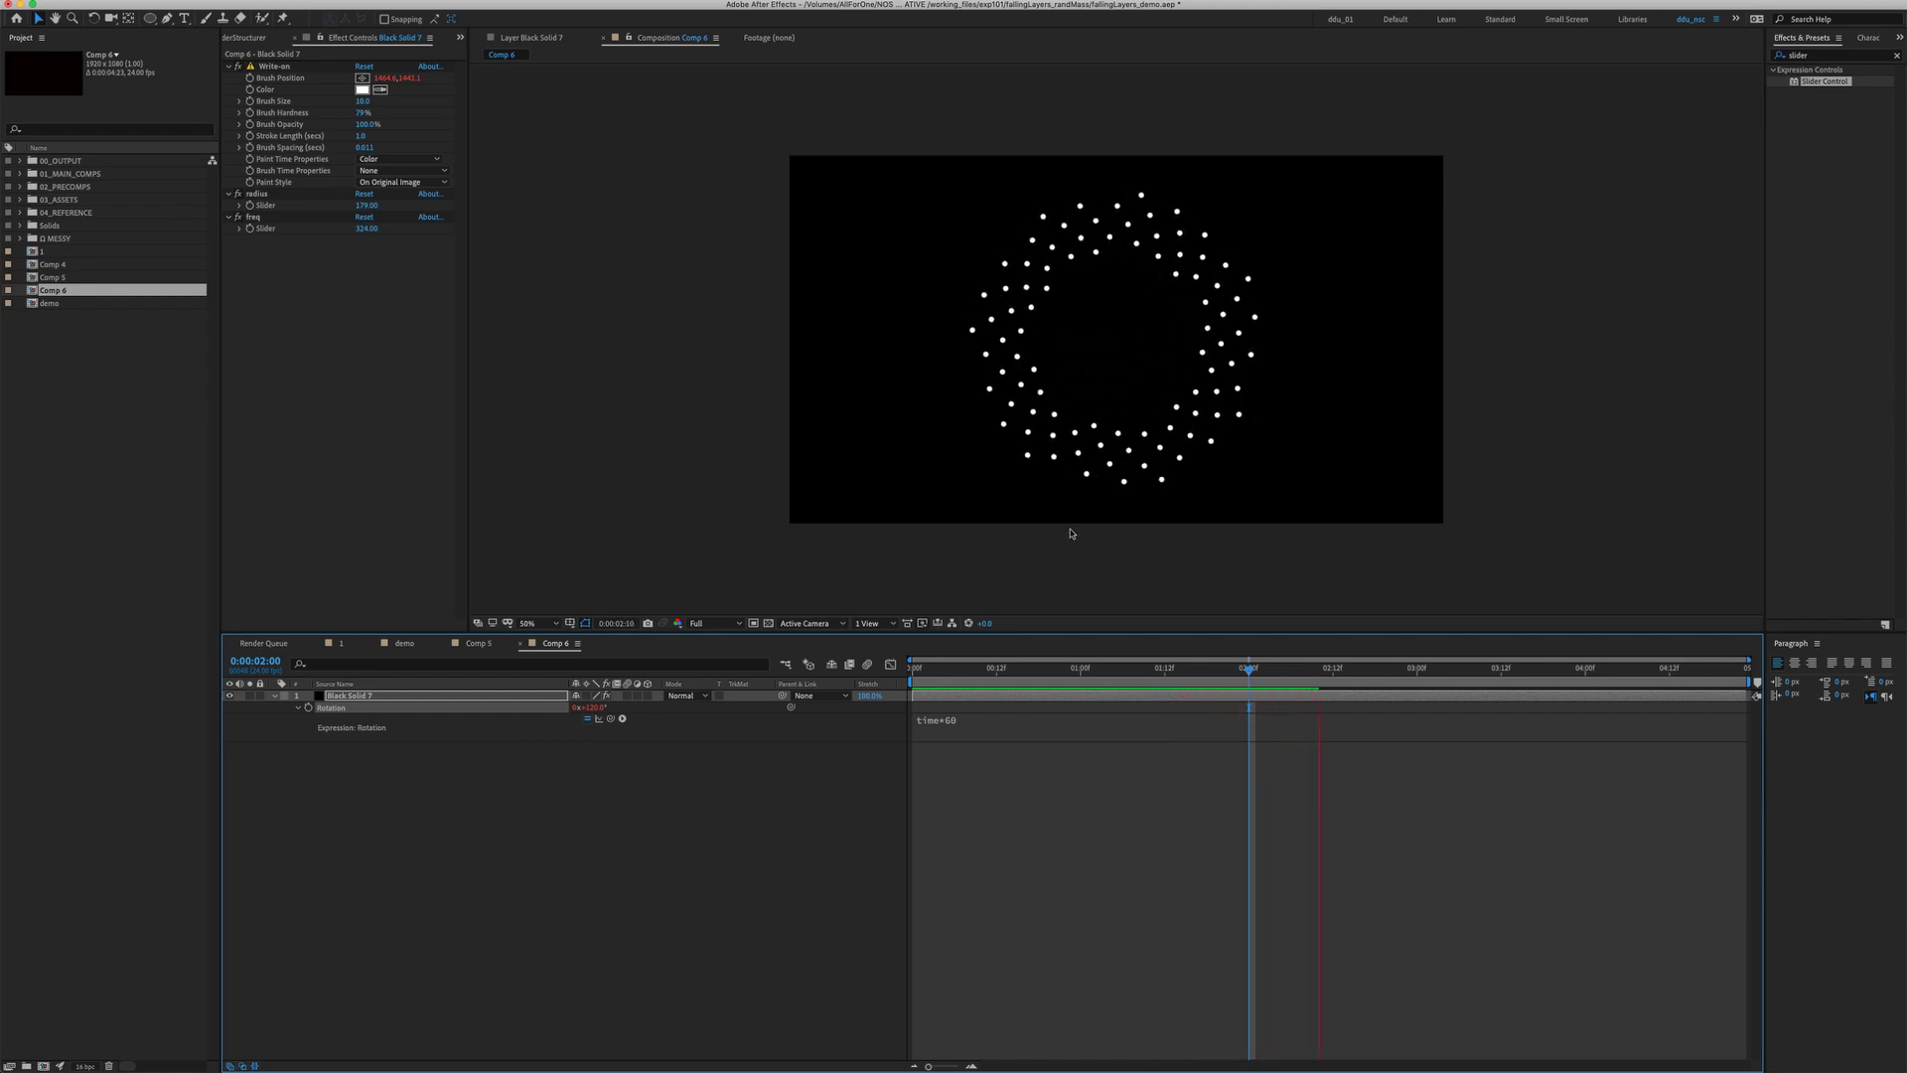
Preview Comp 5's phyllotaxis spiral and scrub through it, then select its freq slider value.
left_click(479, 643)
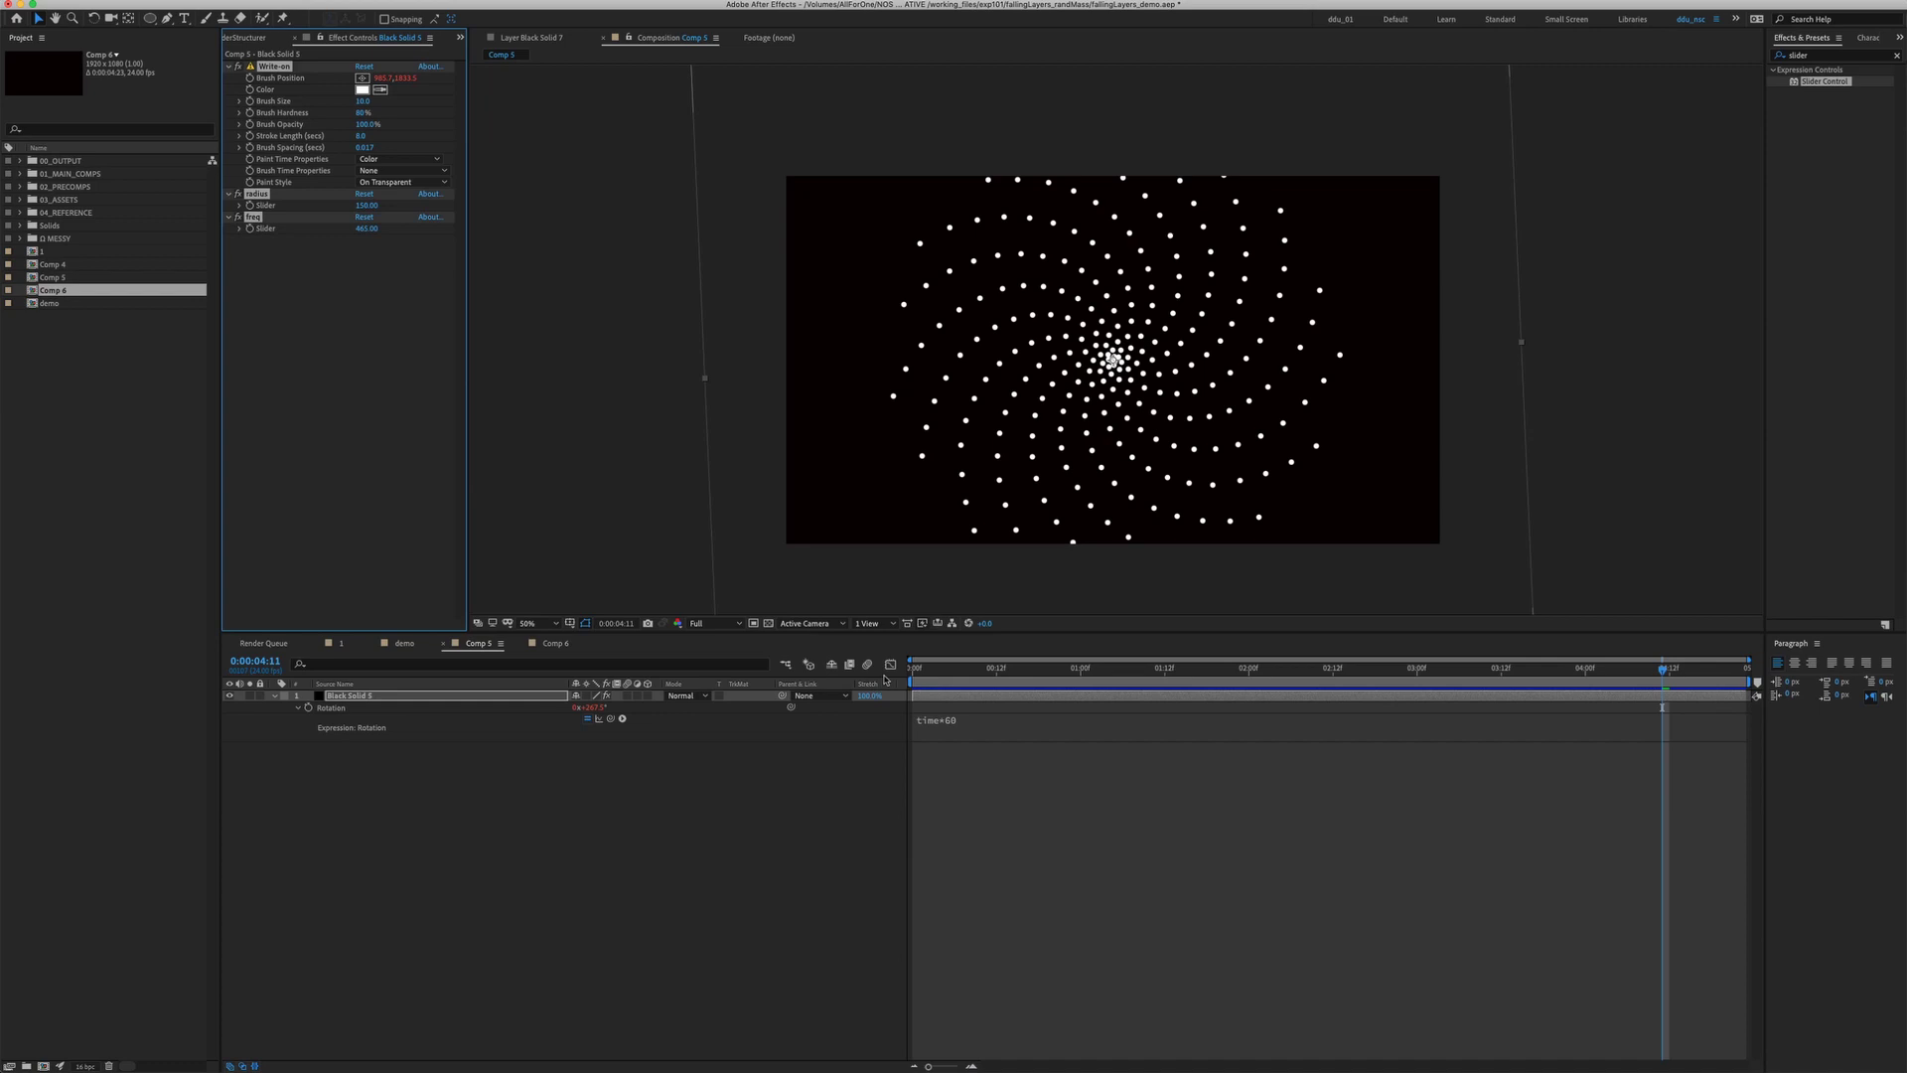
key("space")
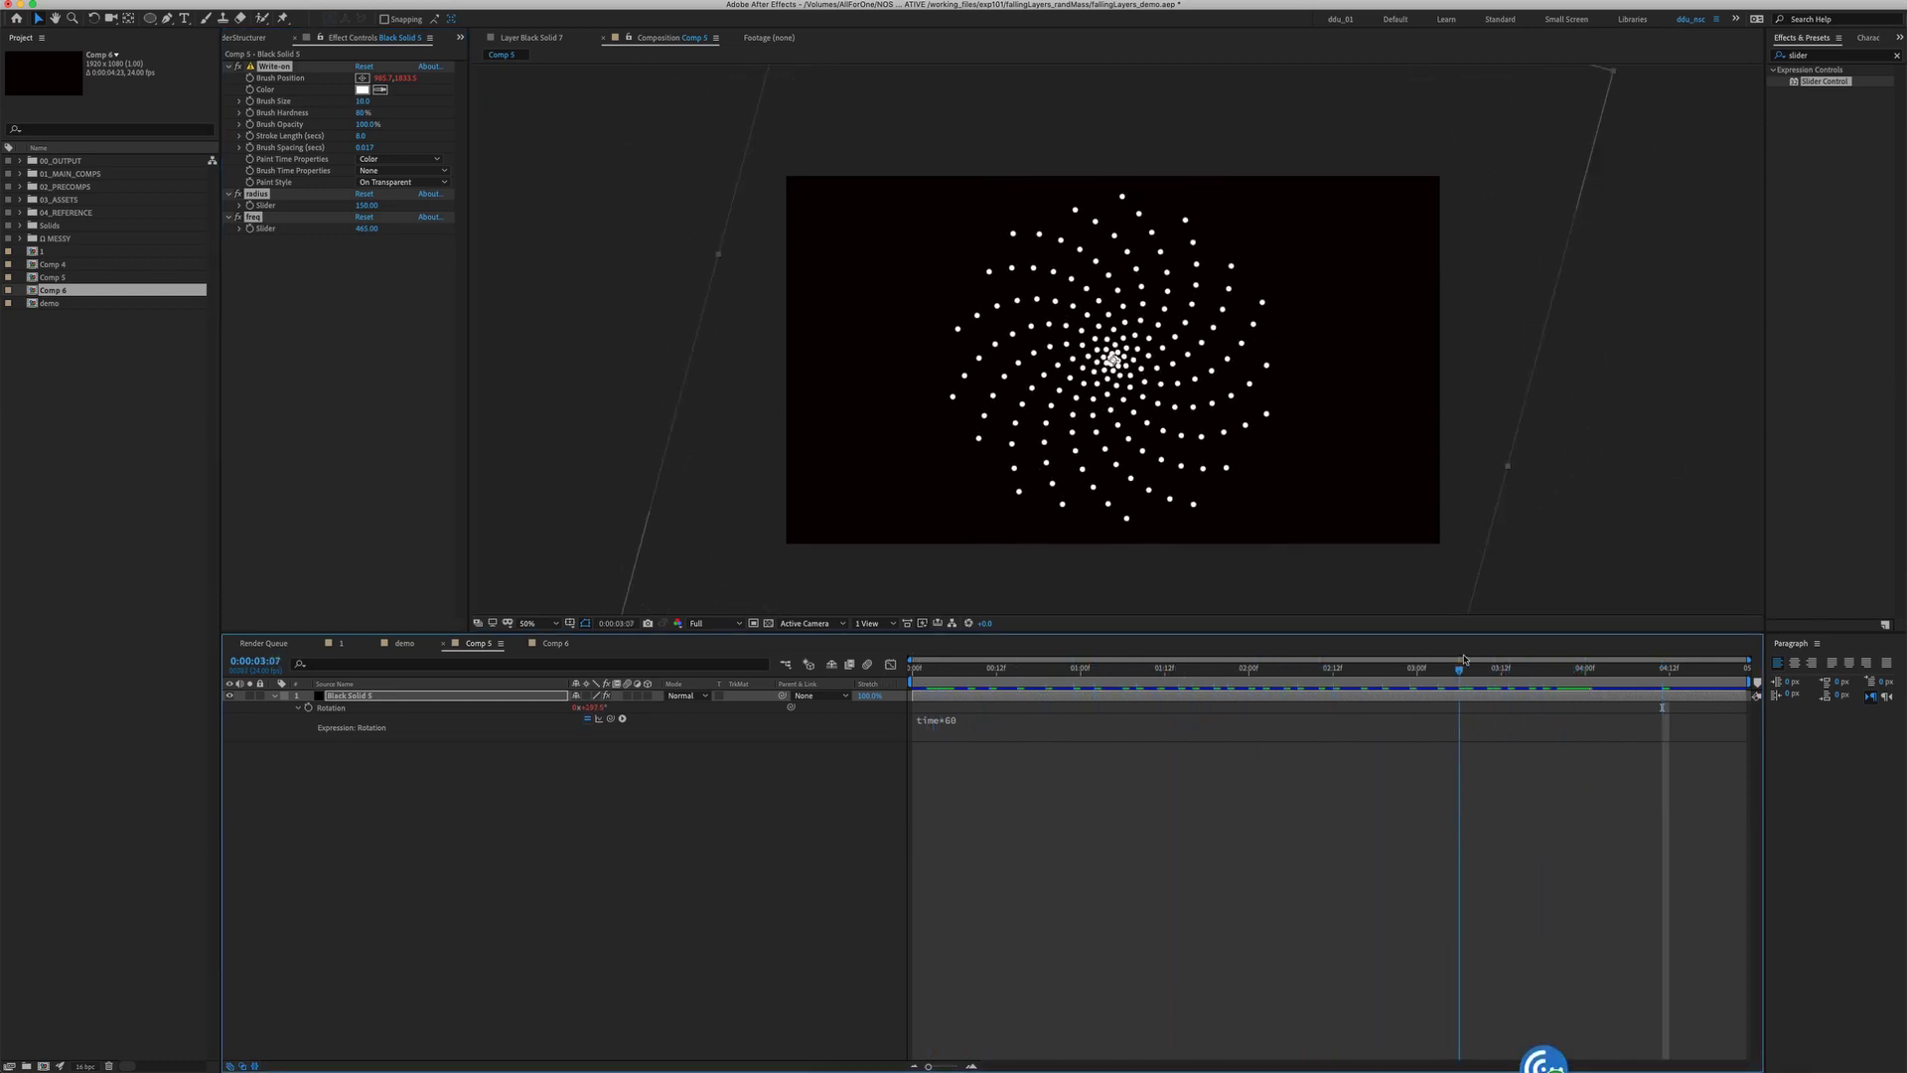
left_click_drag(1621, 668, 1571, 668)
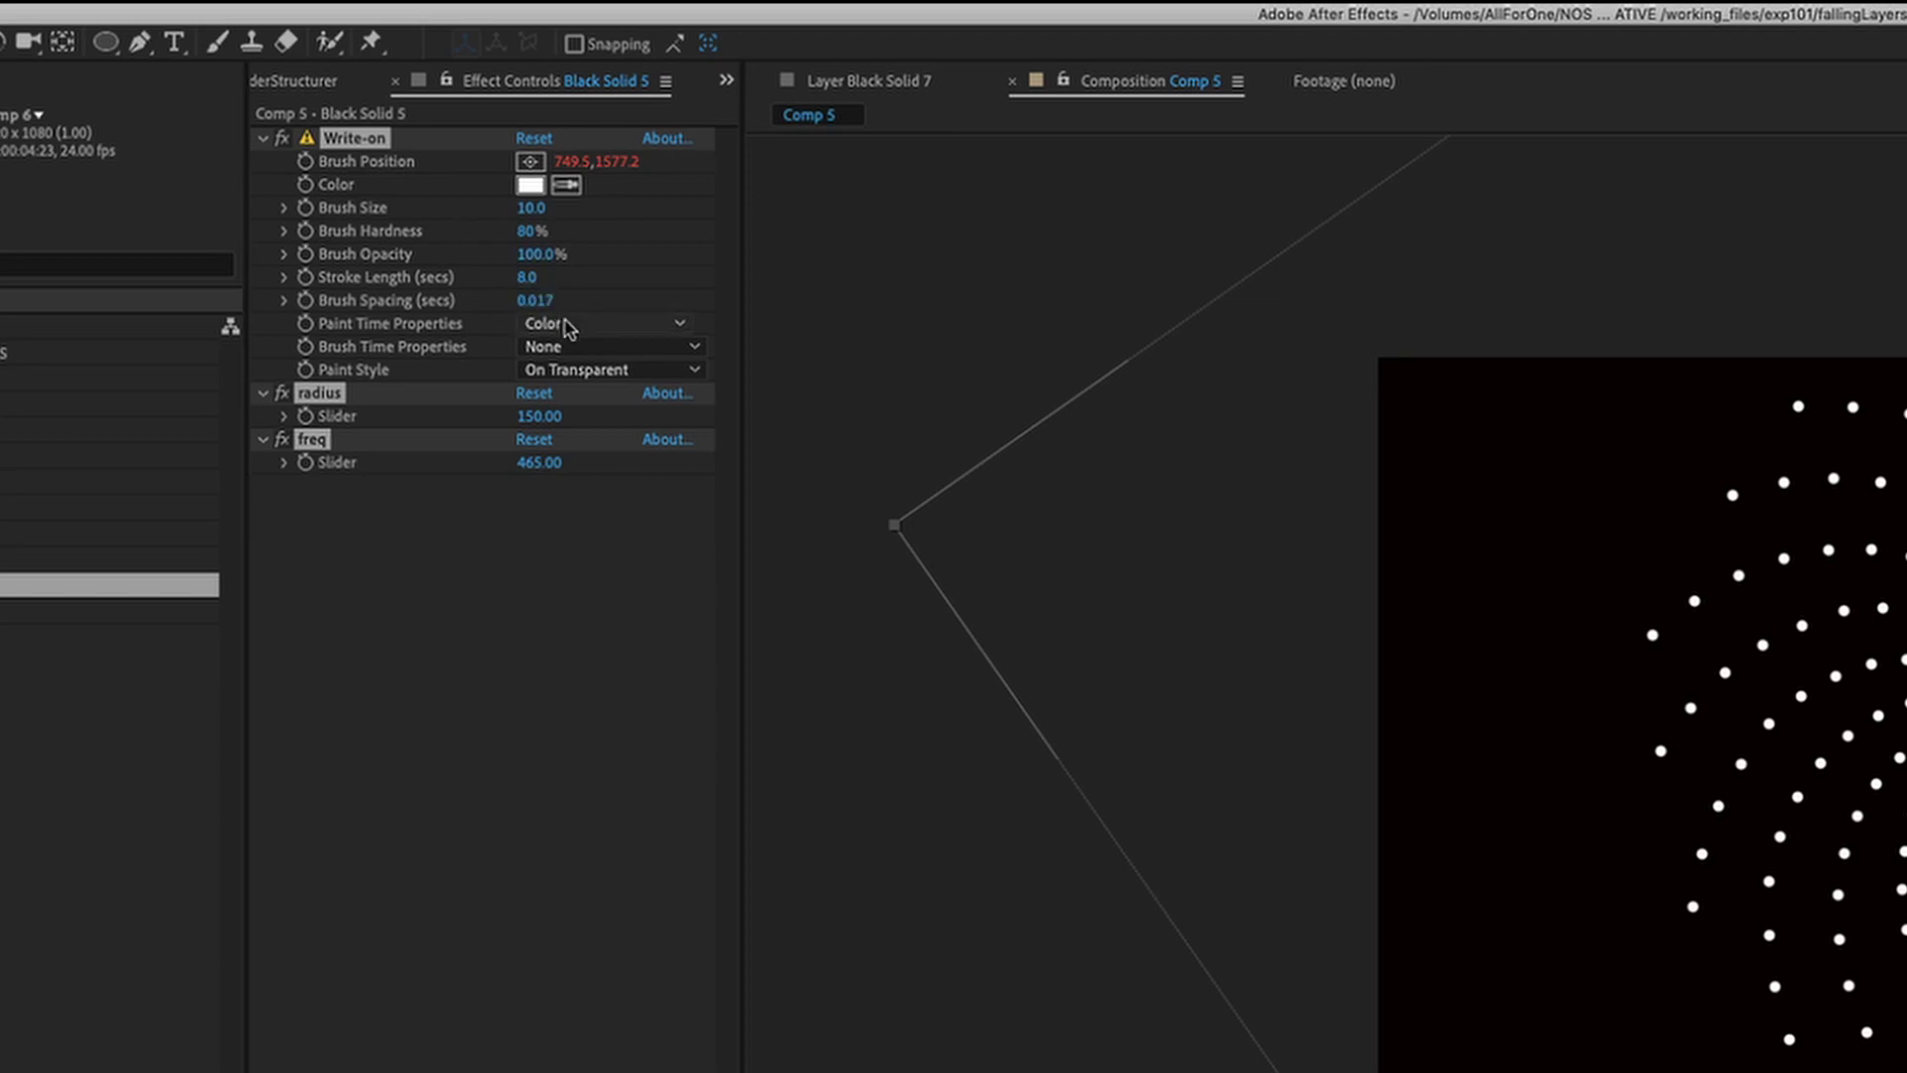
left_click(561, 462)
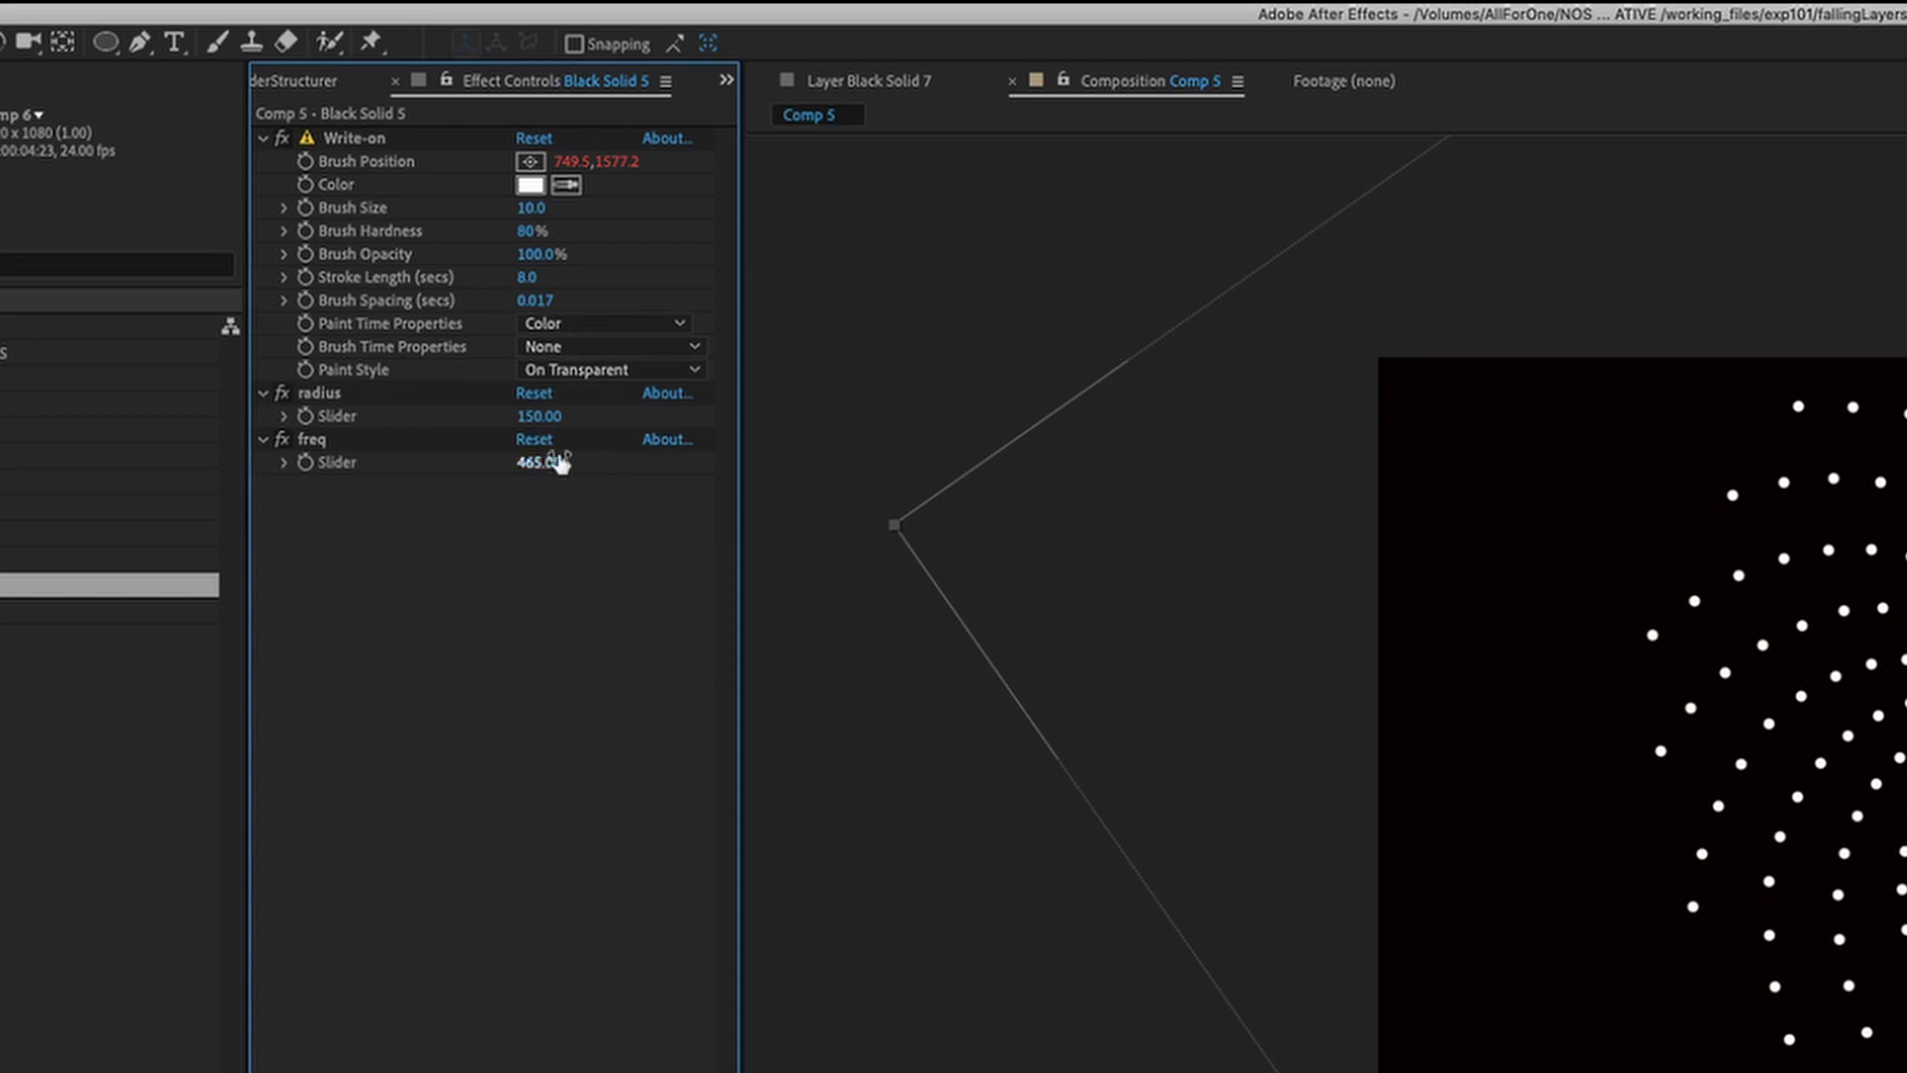